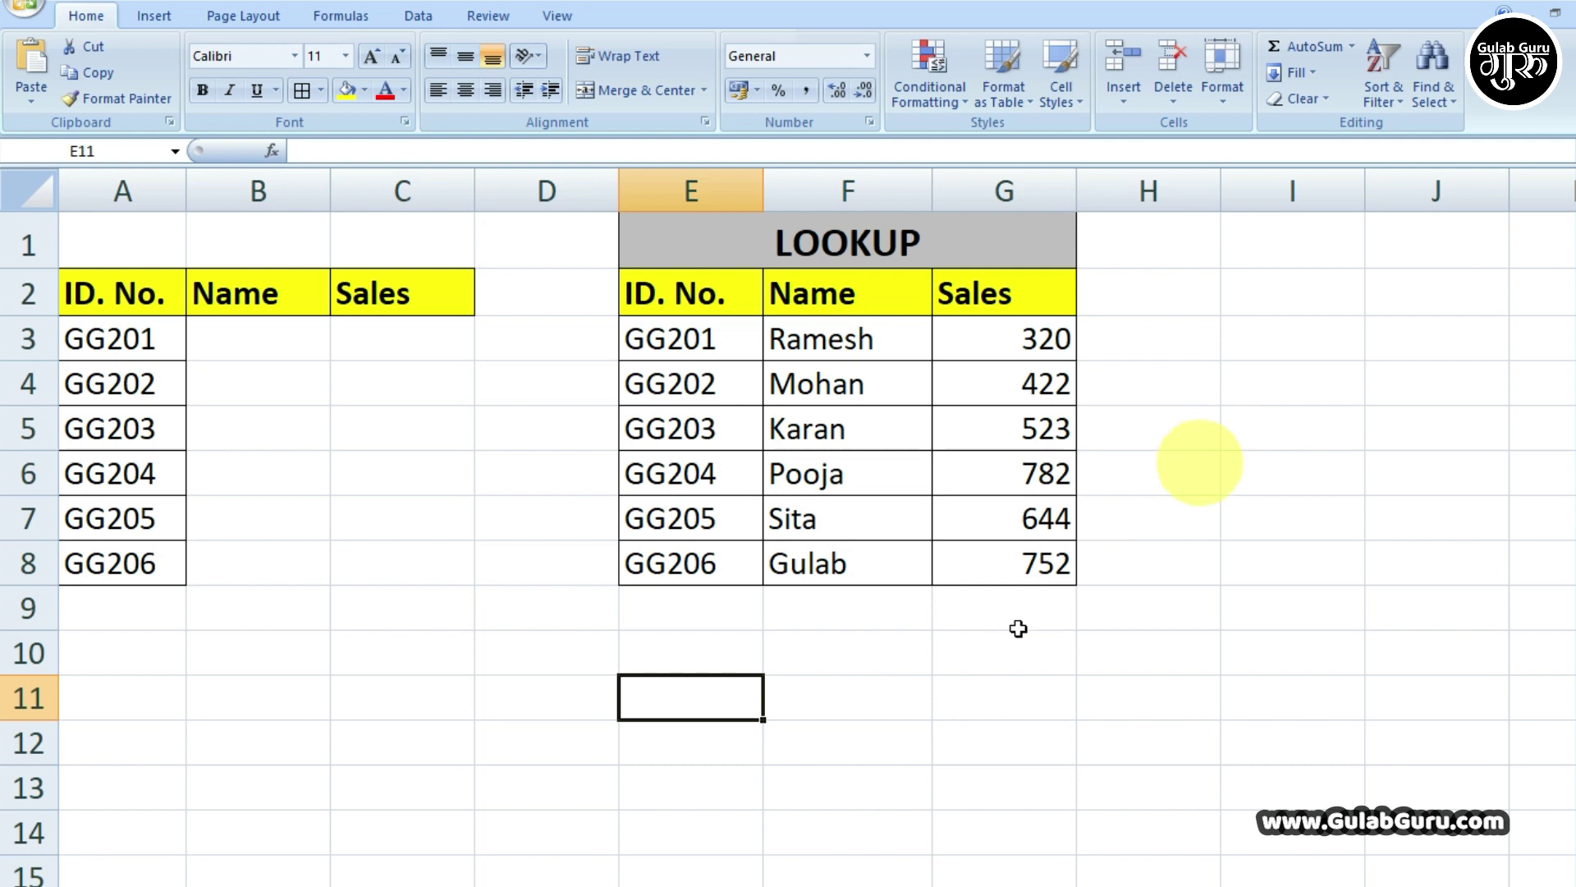
Examine the IDs, names and sales in the LOOKUP table and the matching IDs with blank Name and Sales cells in columns A to C
click(344, 549)
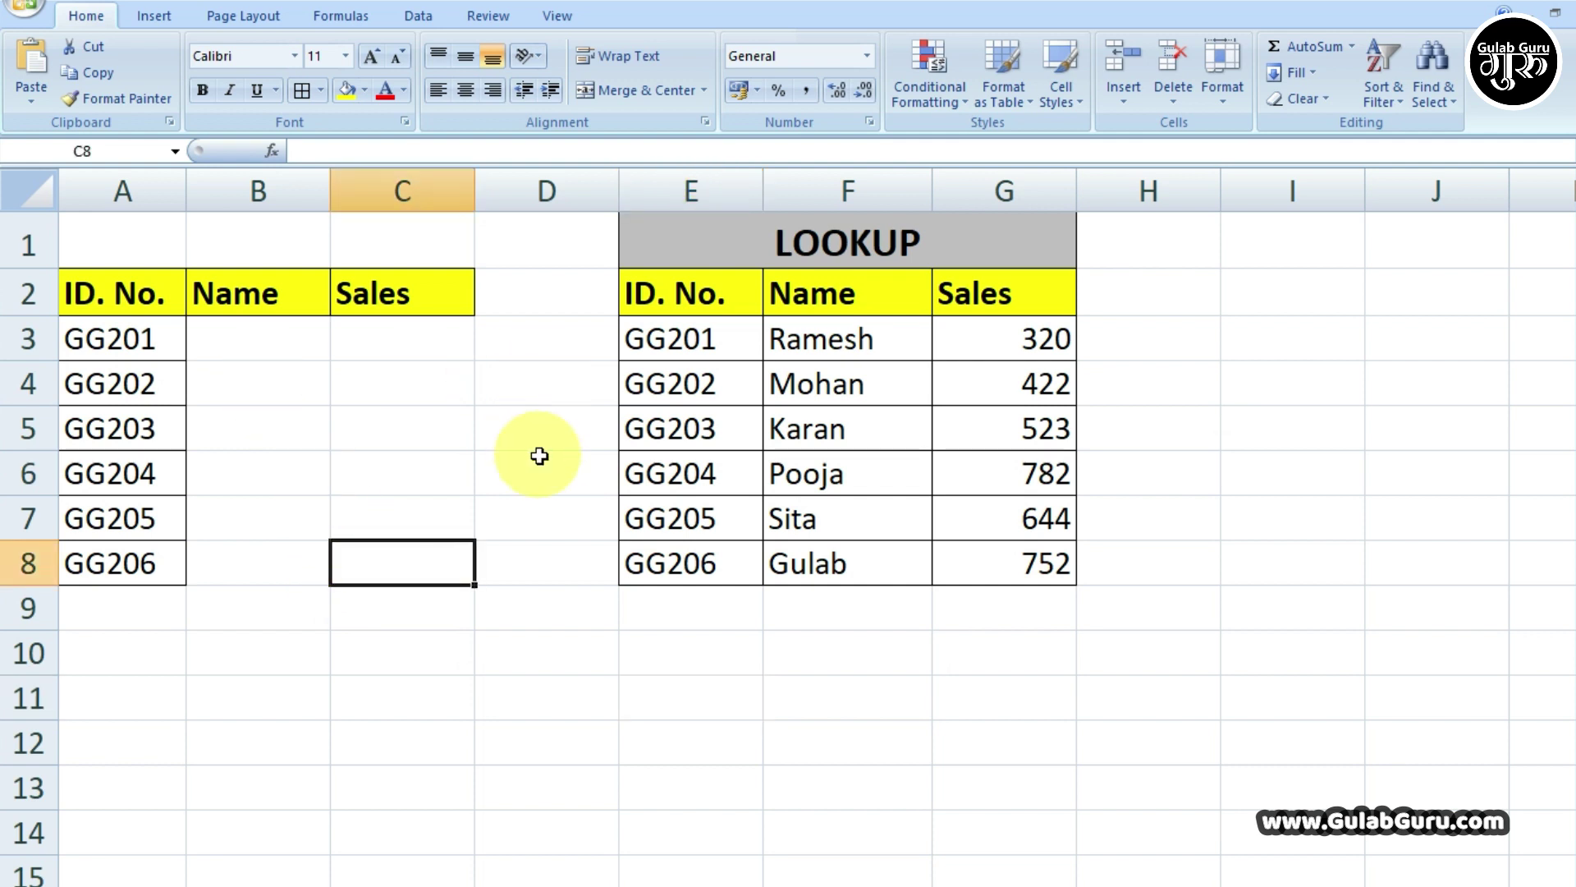
drag(701, 330, 704, 563)
click(723, 555)
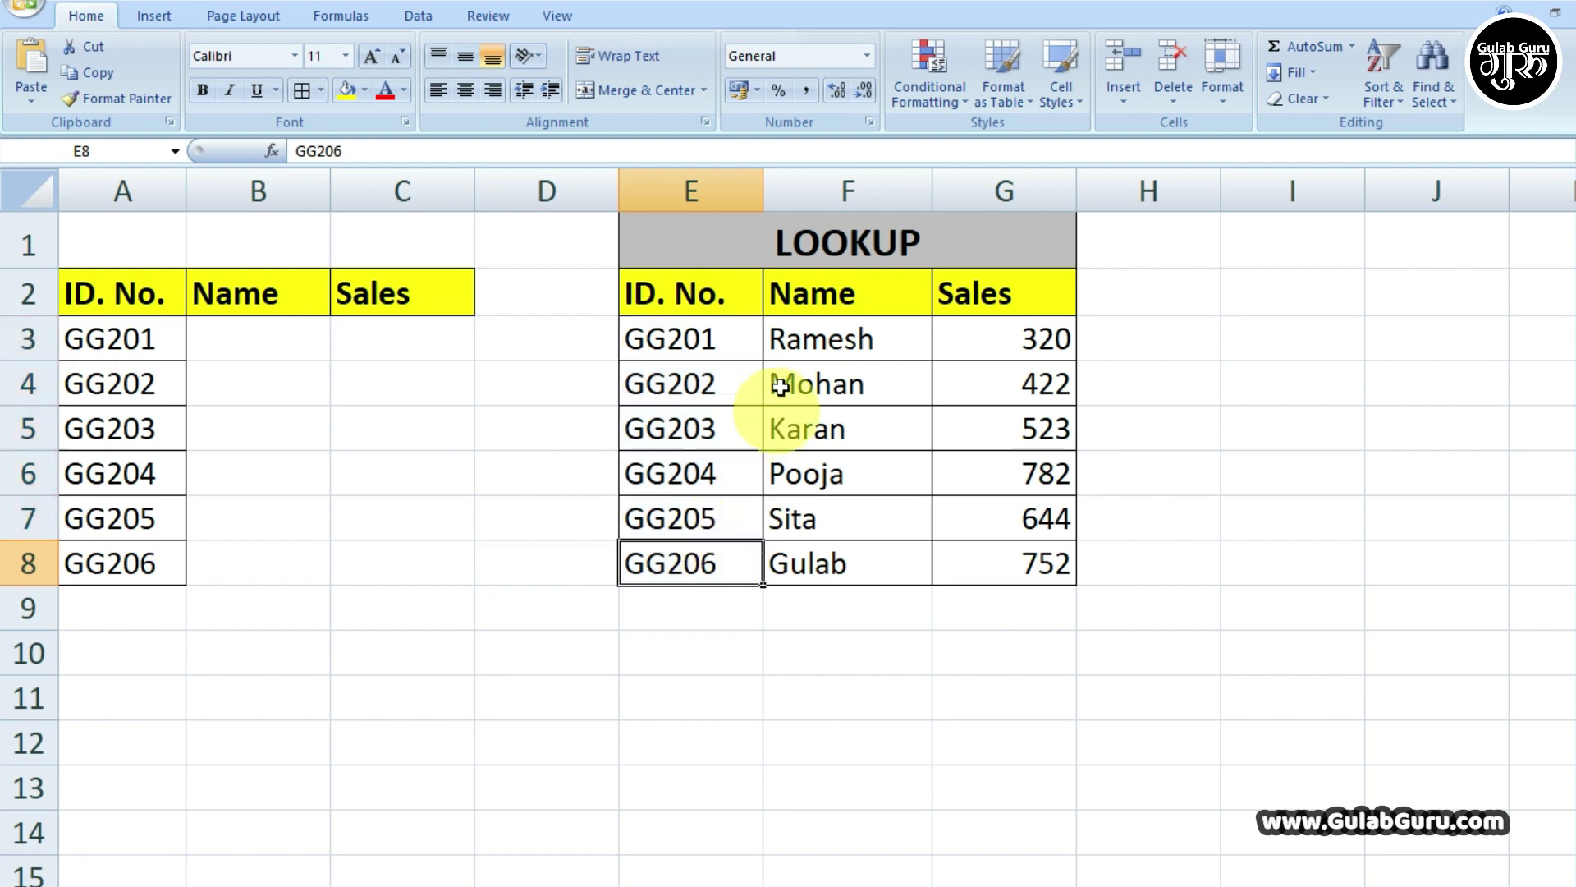
drag(704, 295, 997, 563)
click(851, 610)
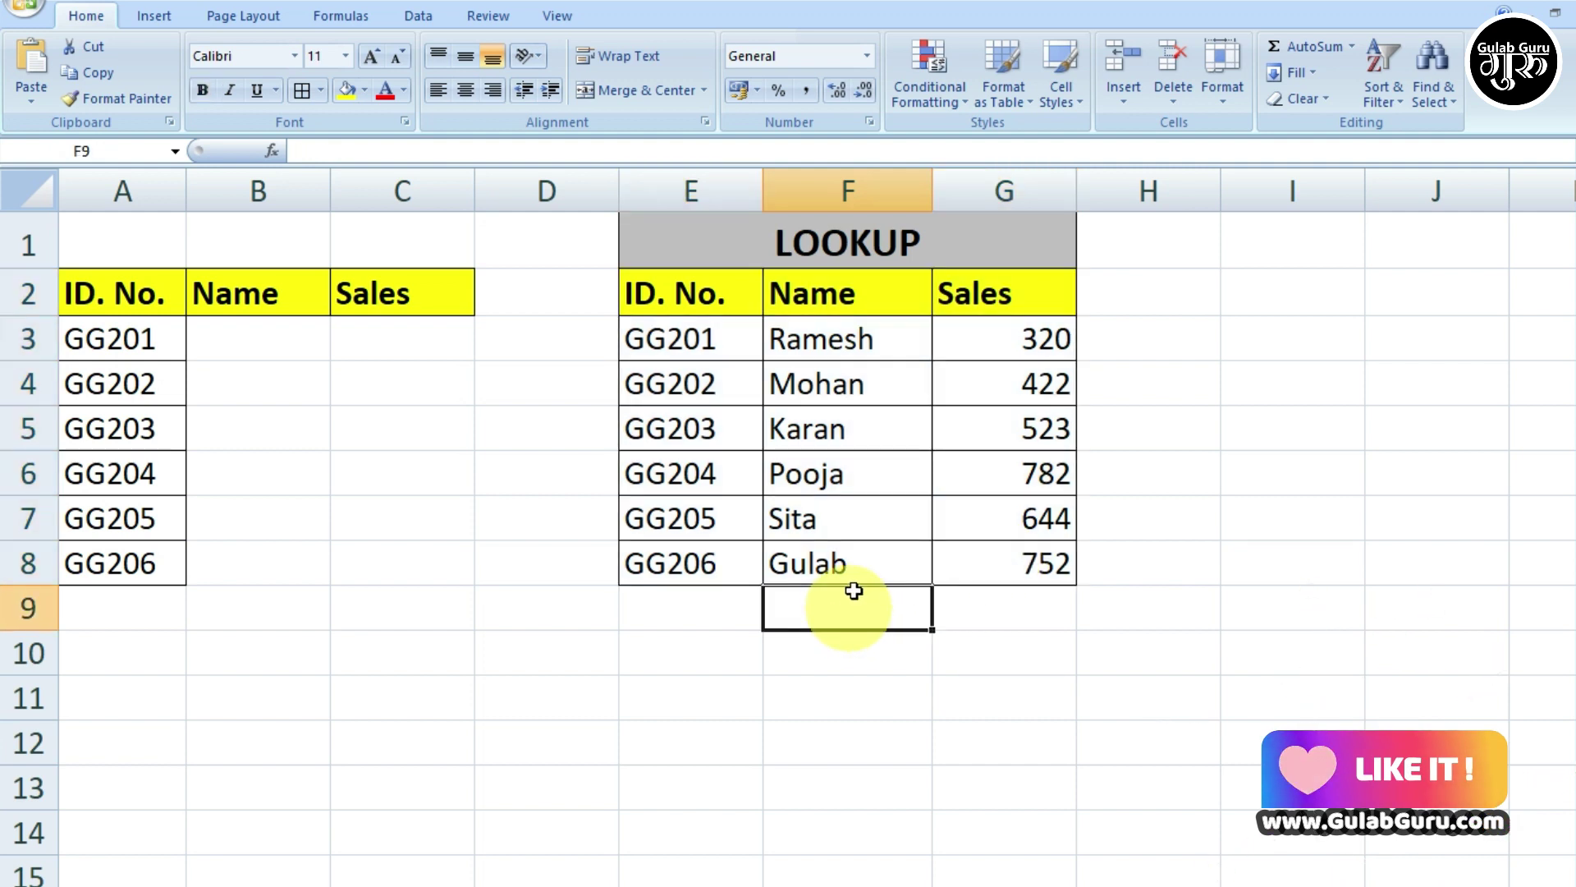
drag(690, 300, 1002, 545)
click(720, 412)
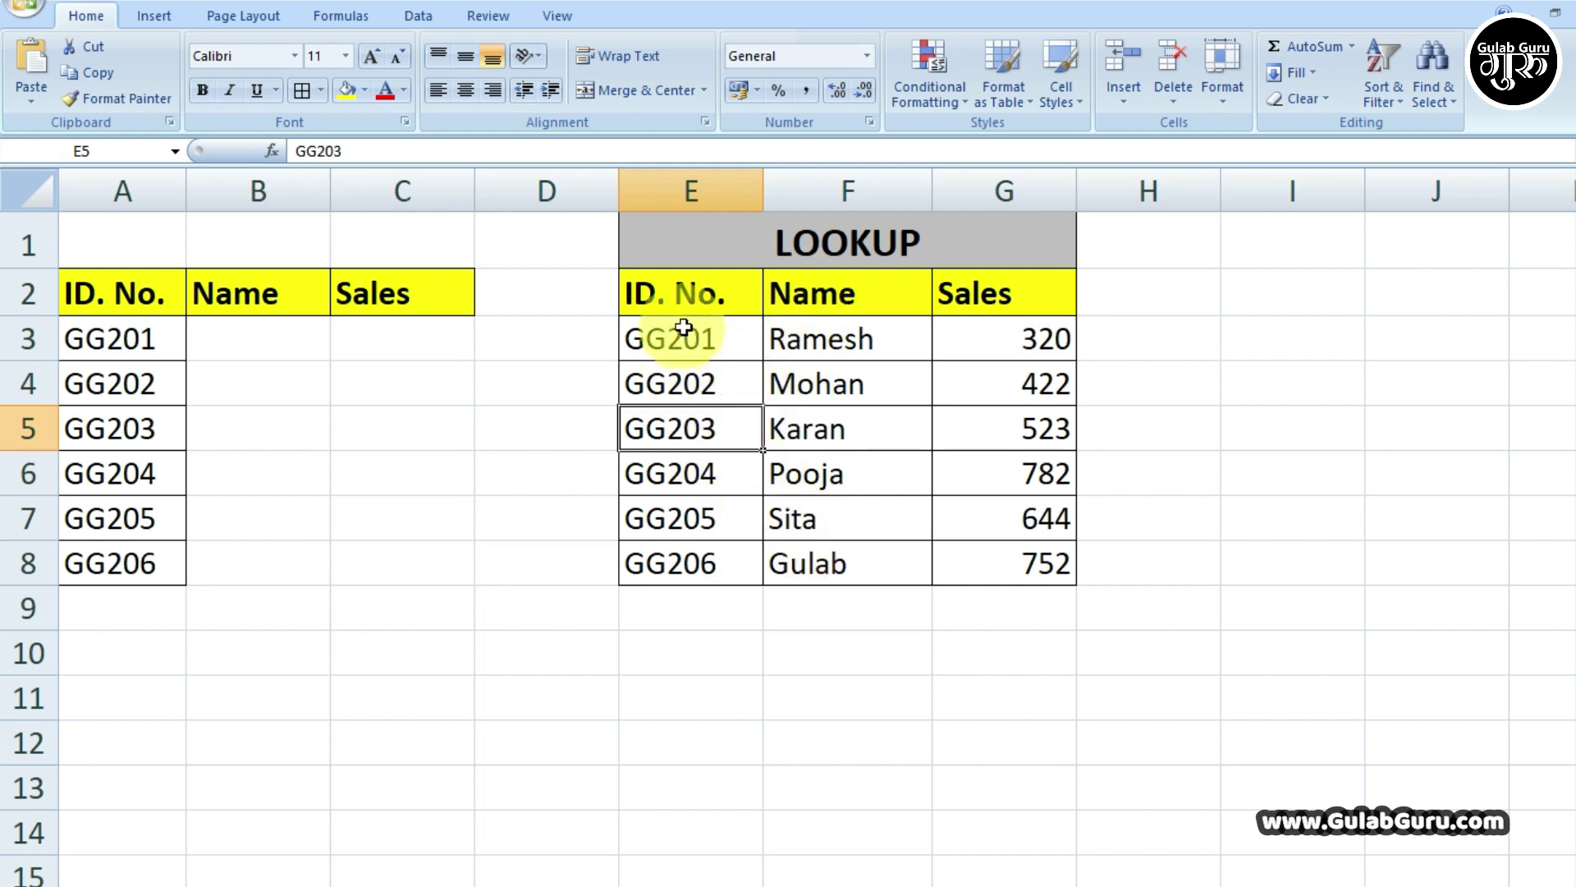
drag(683, 338, 690, 560)
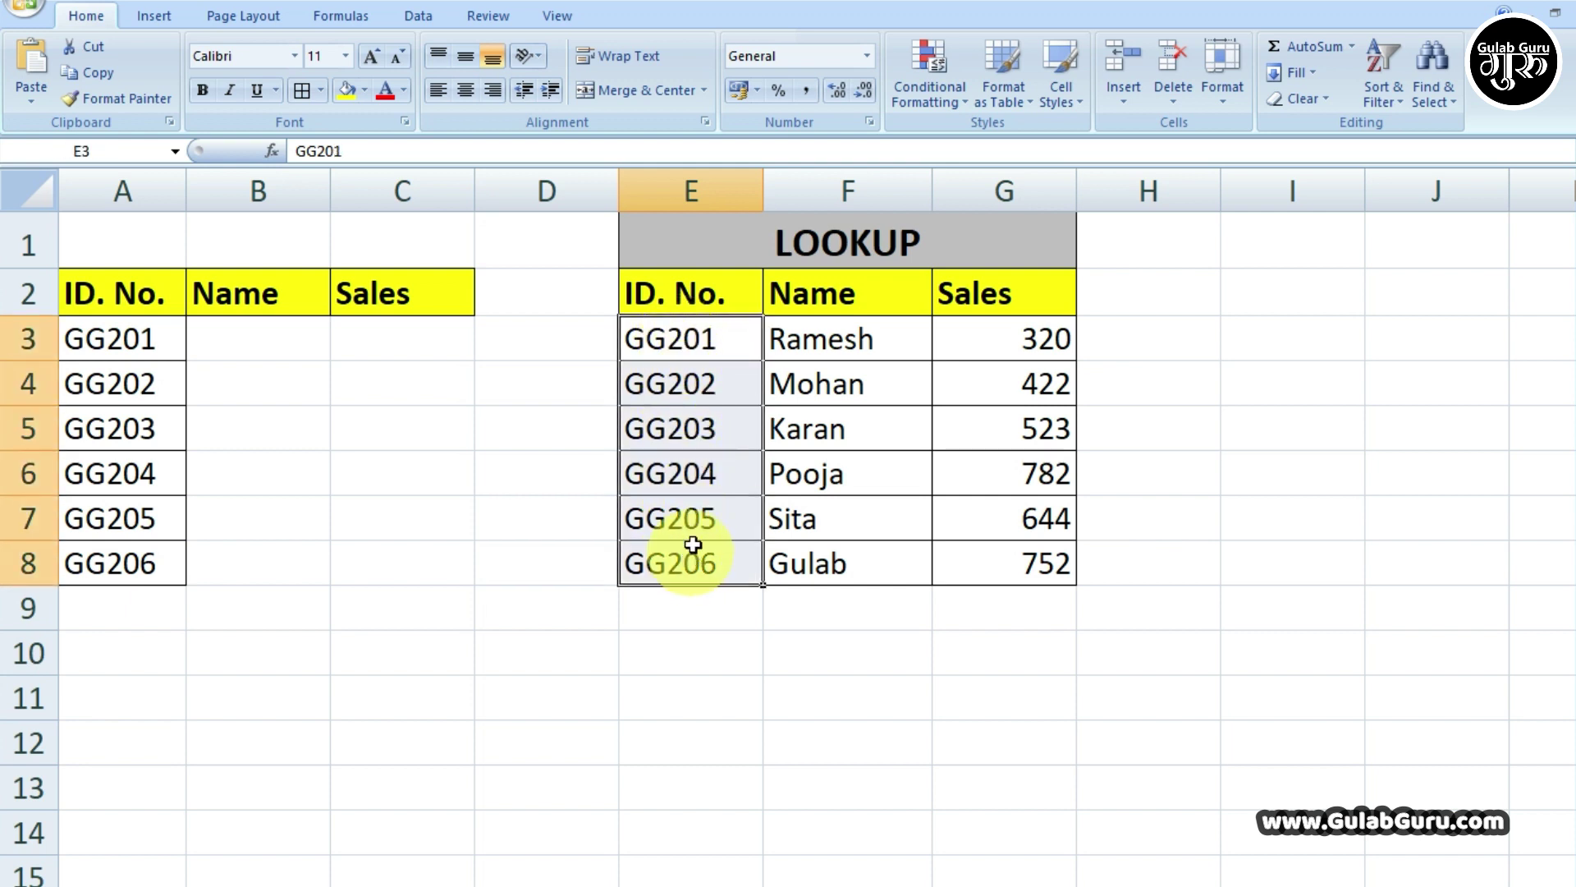
click(119, 431)
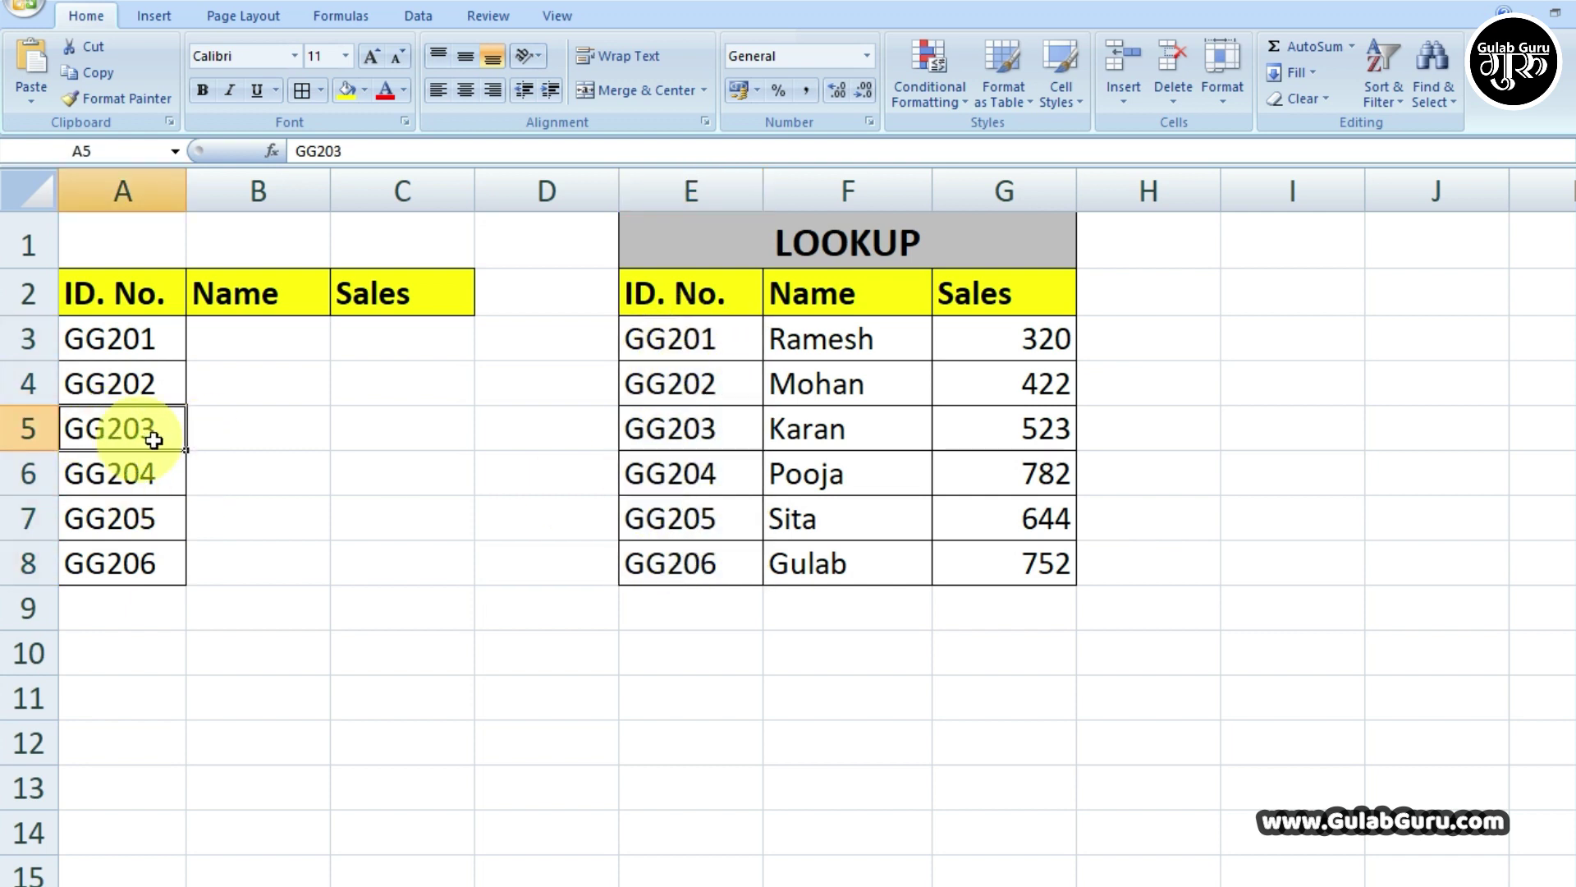
click(242, 429)
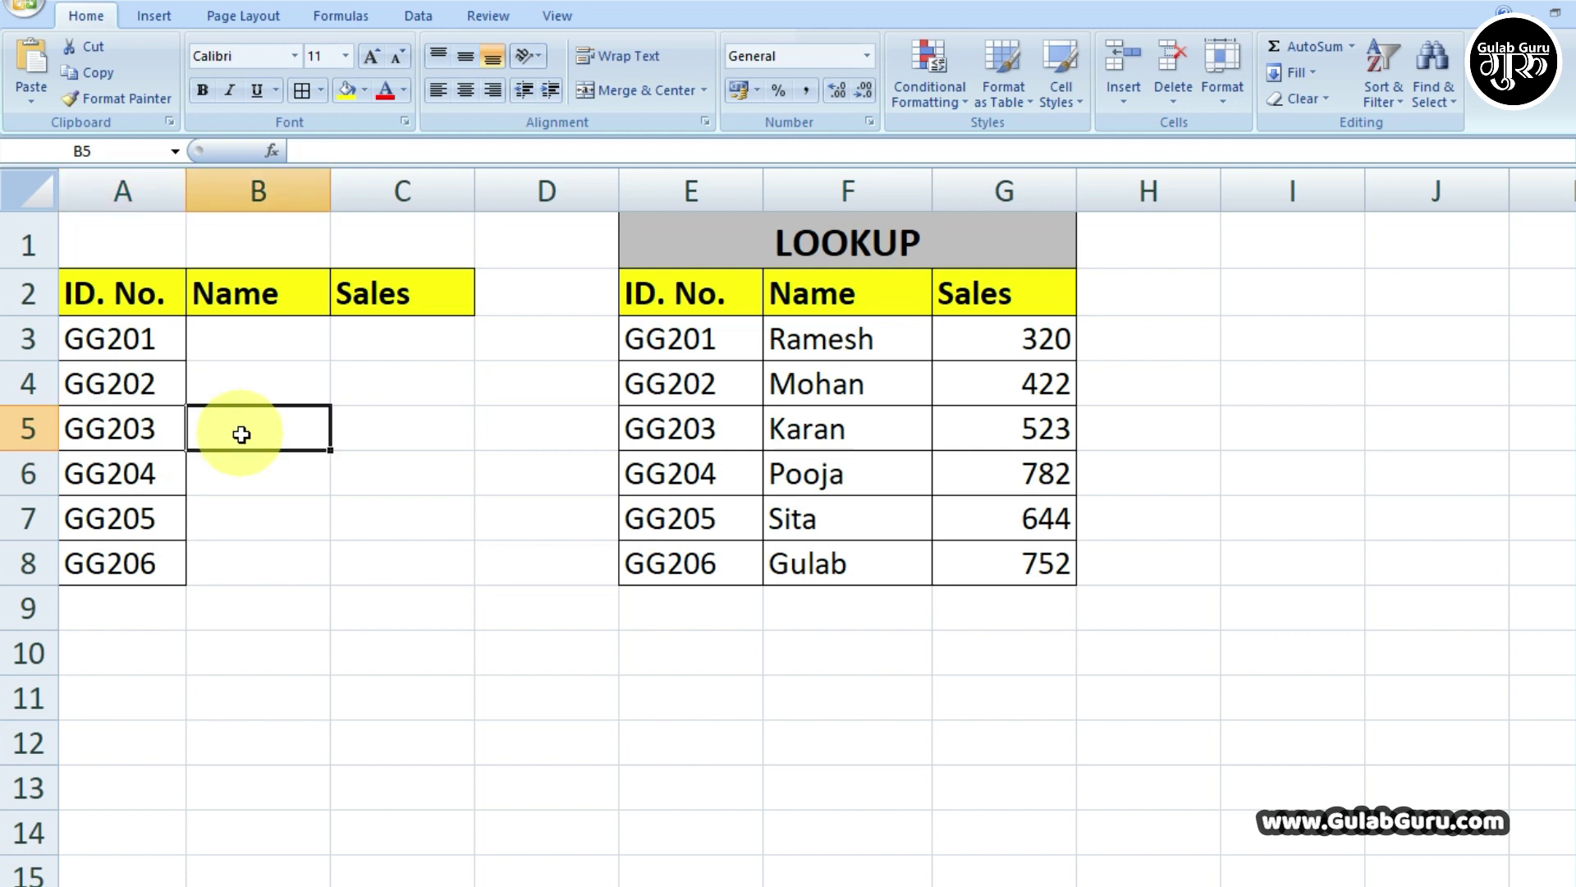
click(373, 428)
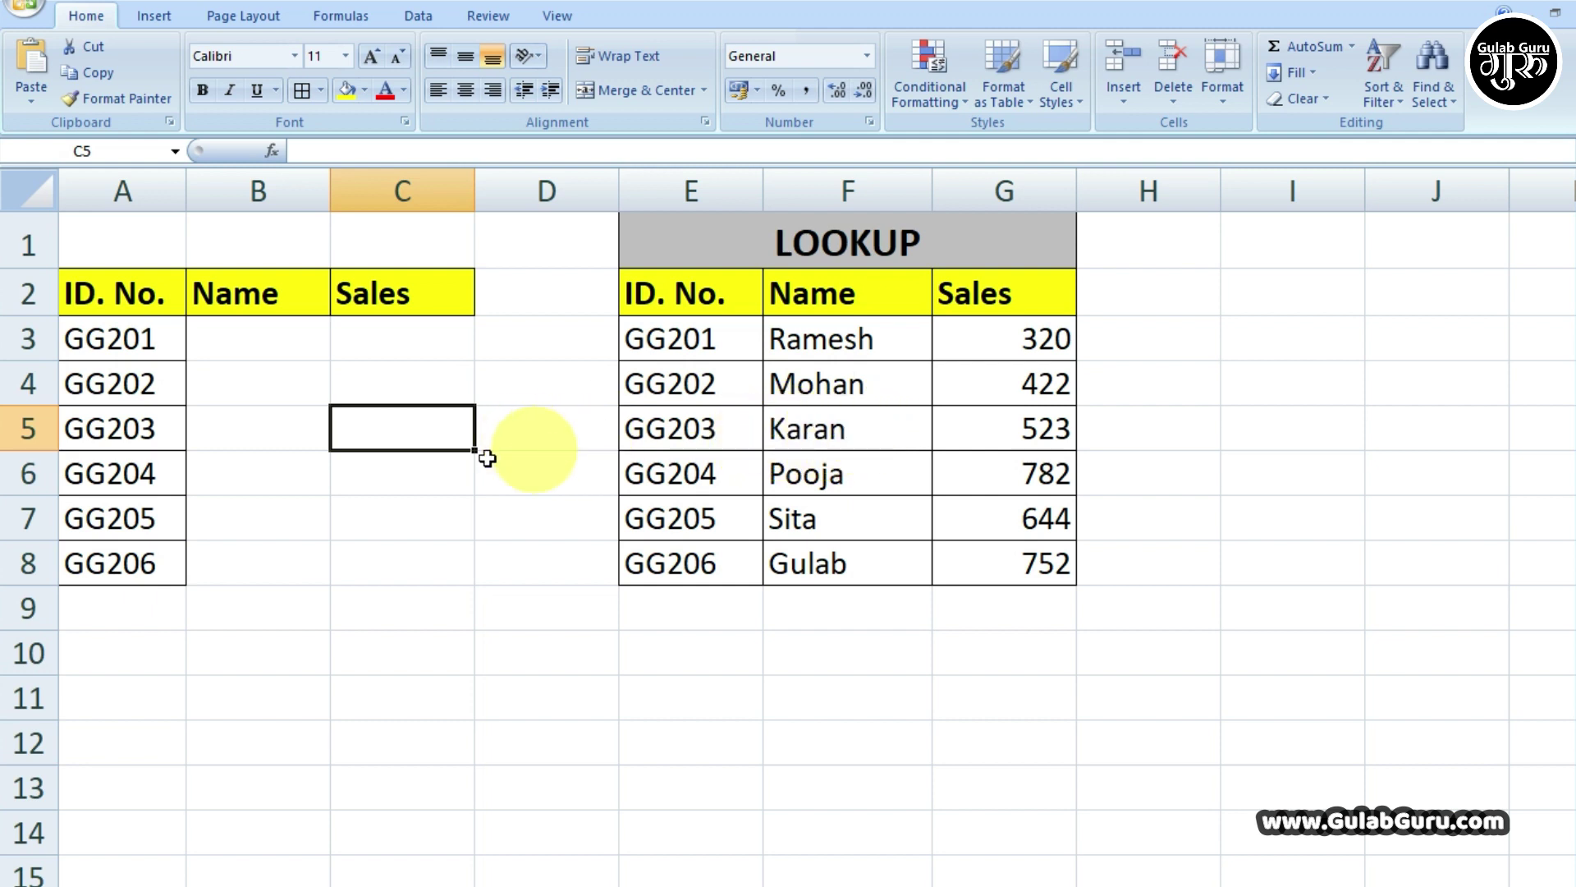
click(121, 428)
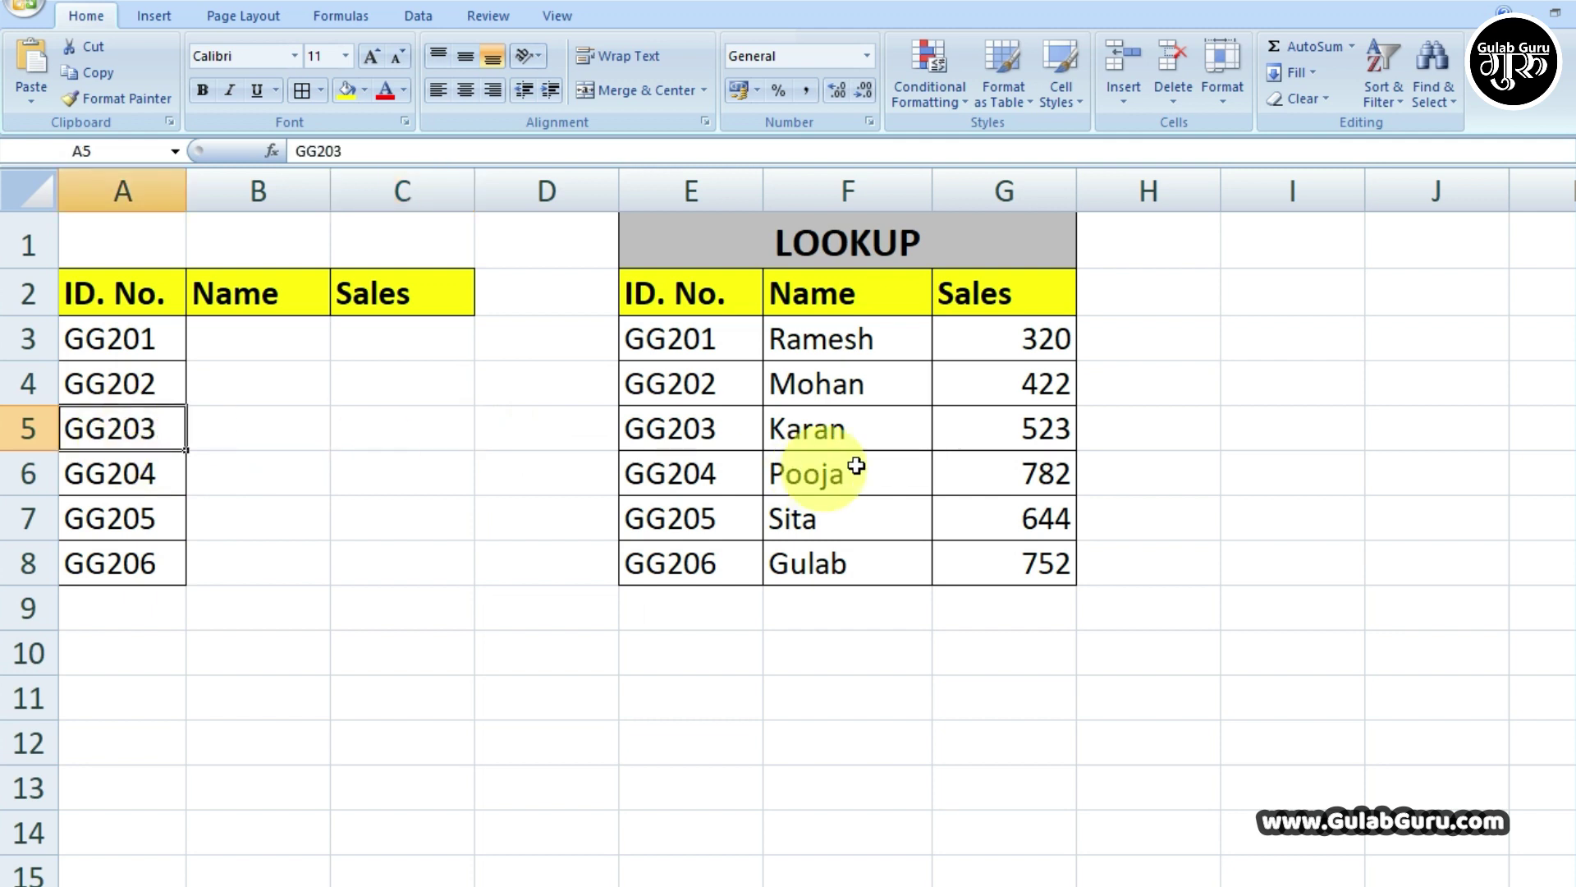
drag(714, 429, 1038, 444)
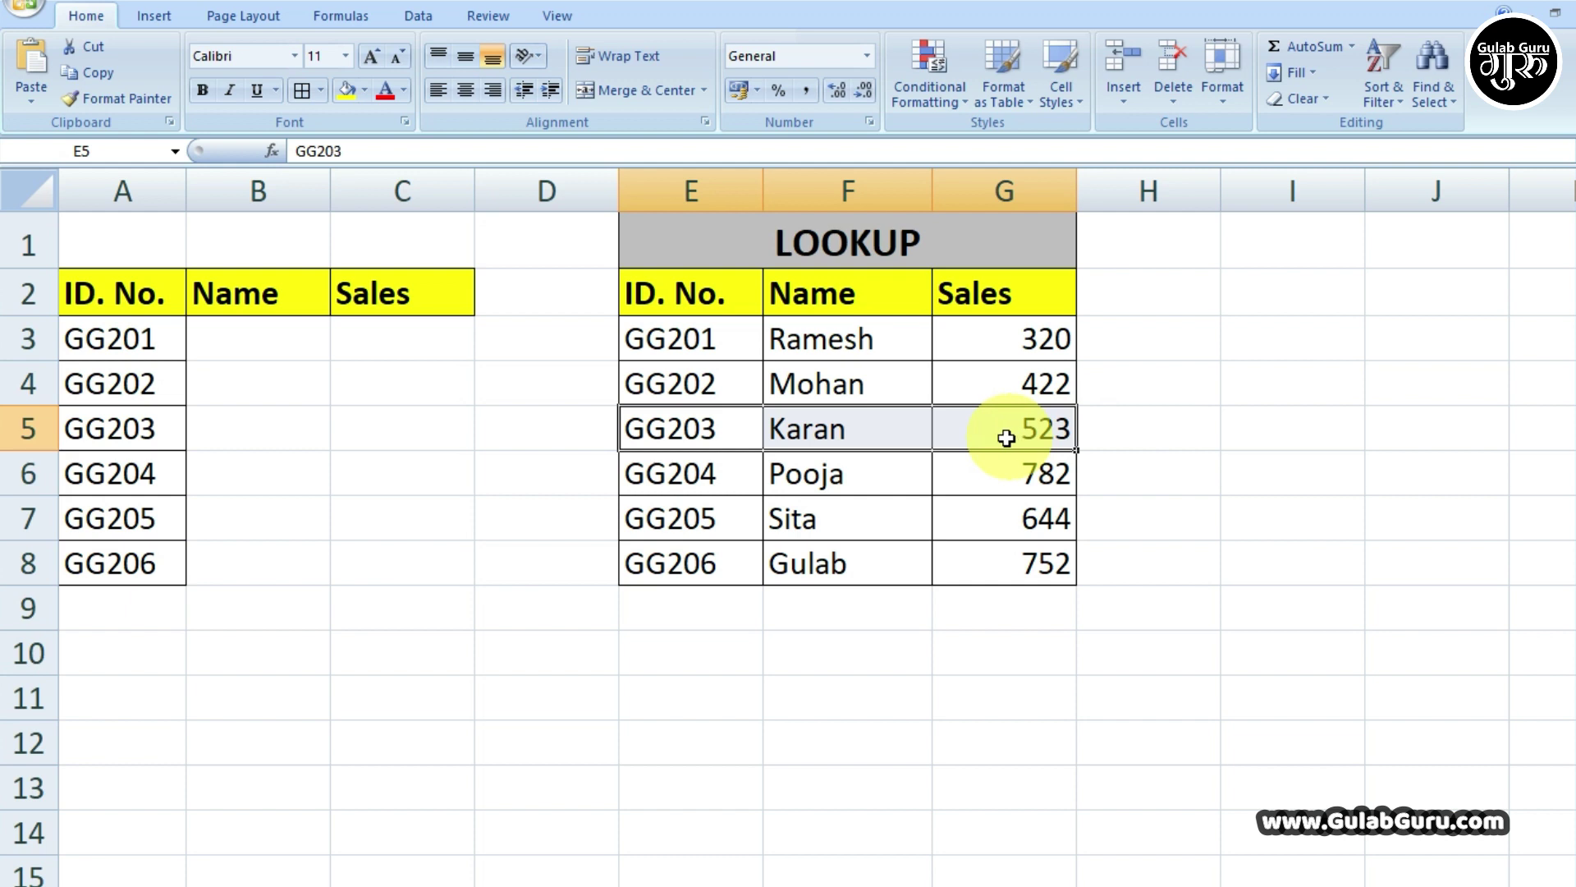
click(271, 428)
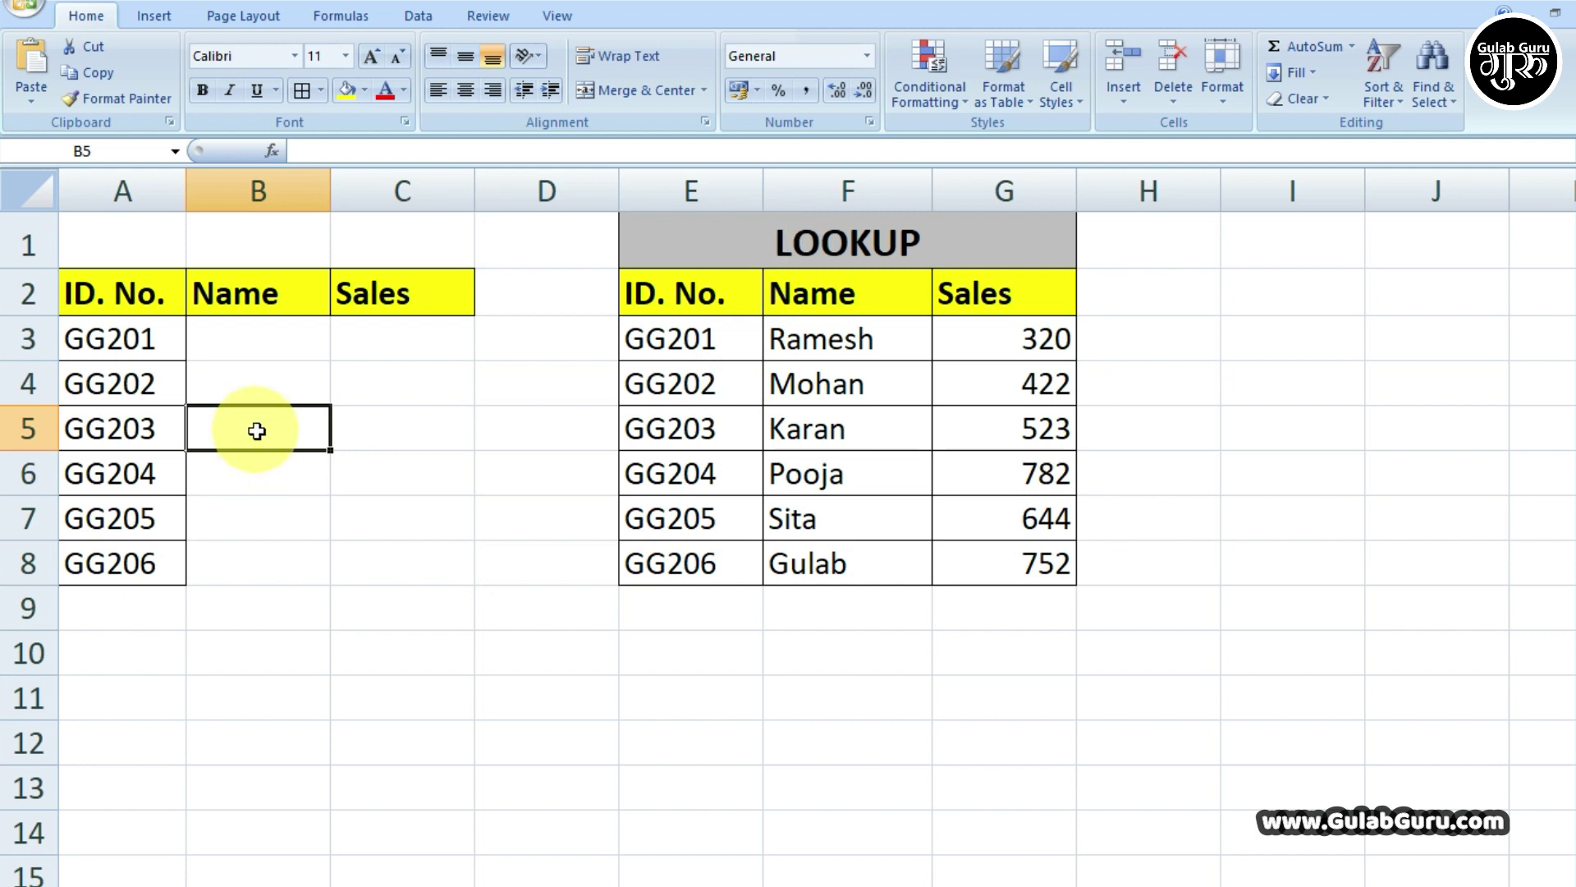
Begin a LOOKUP formula in cell B3 with the ID in A3 as the lookup value
click(242, 333)
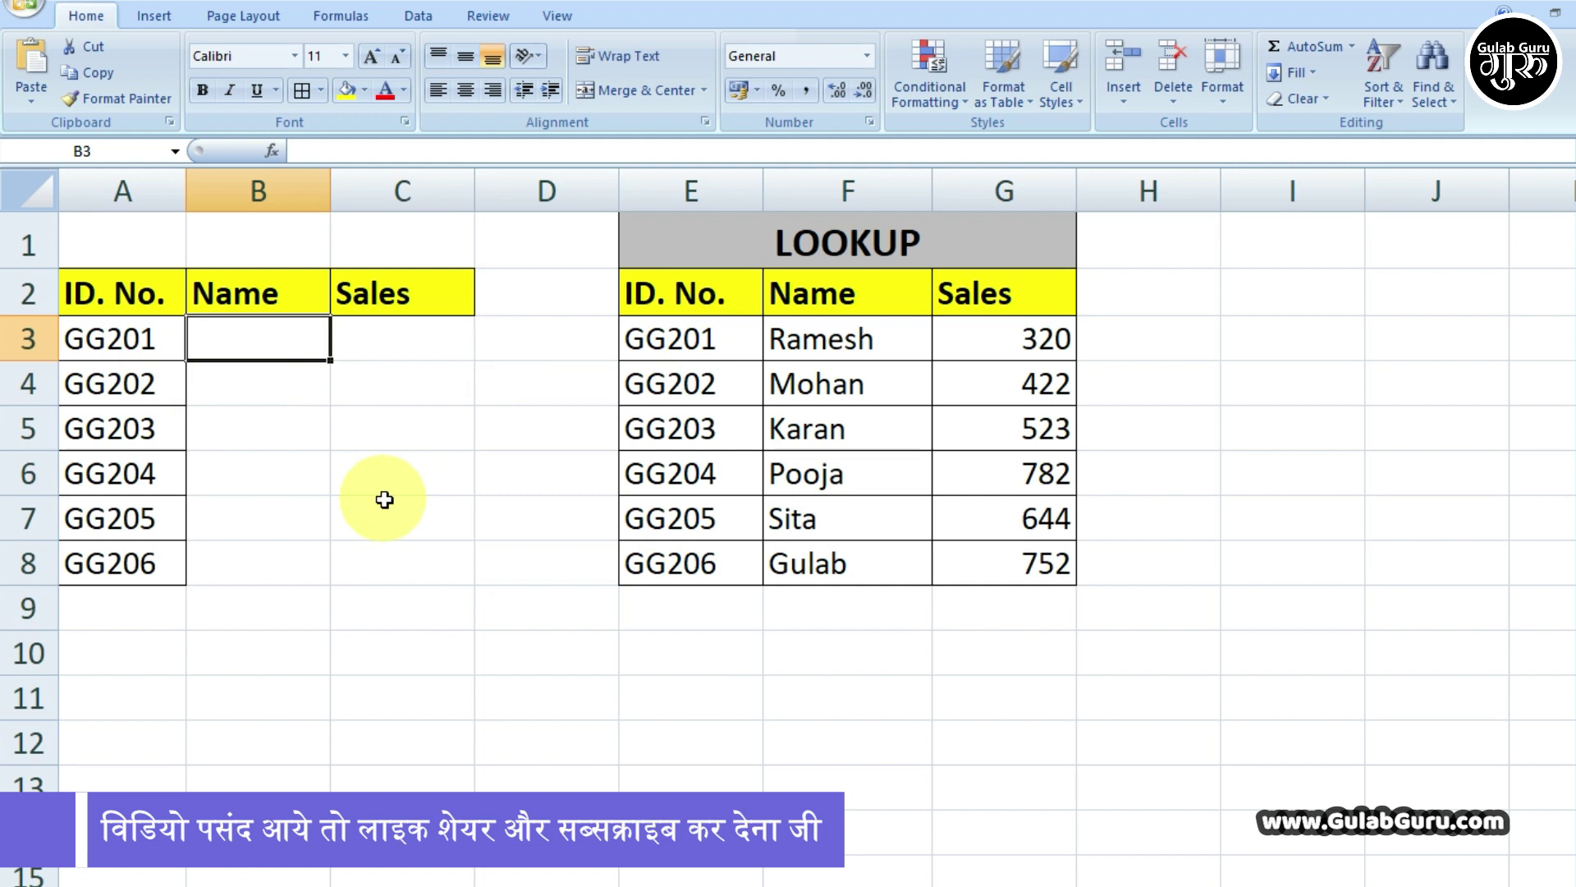
text(=)
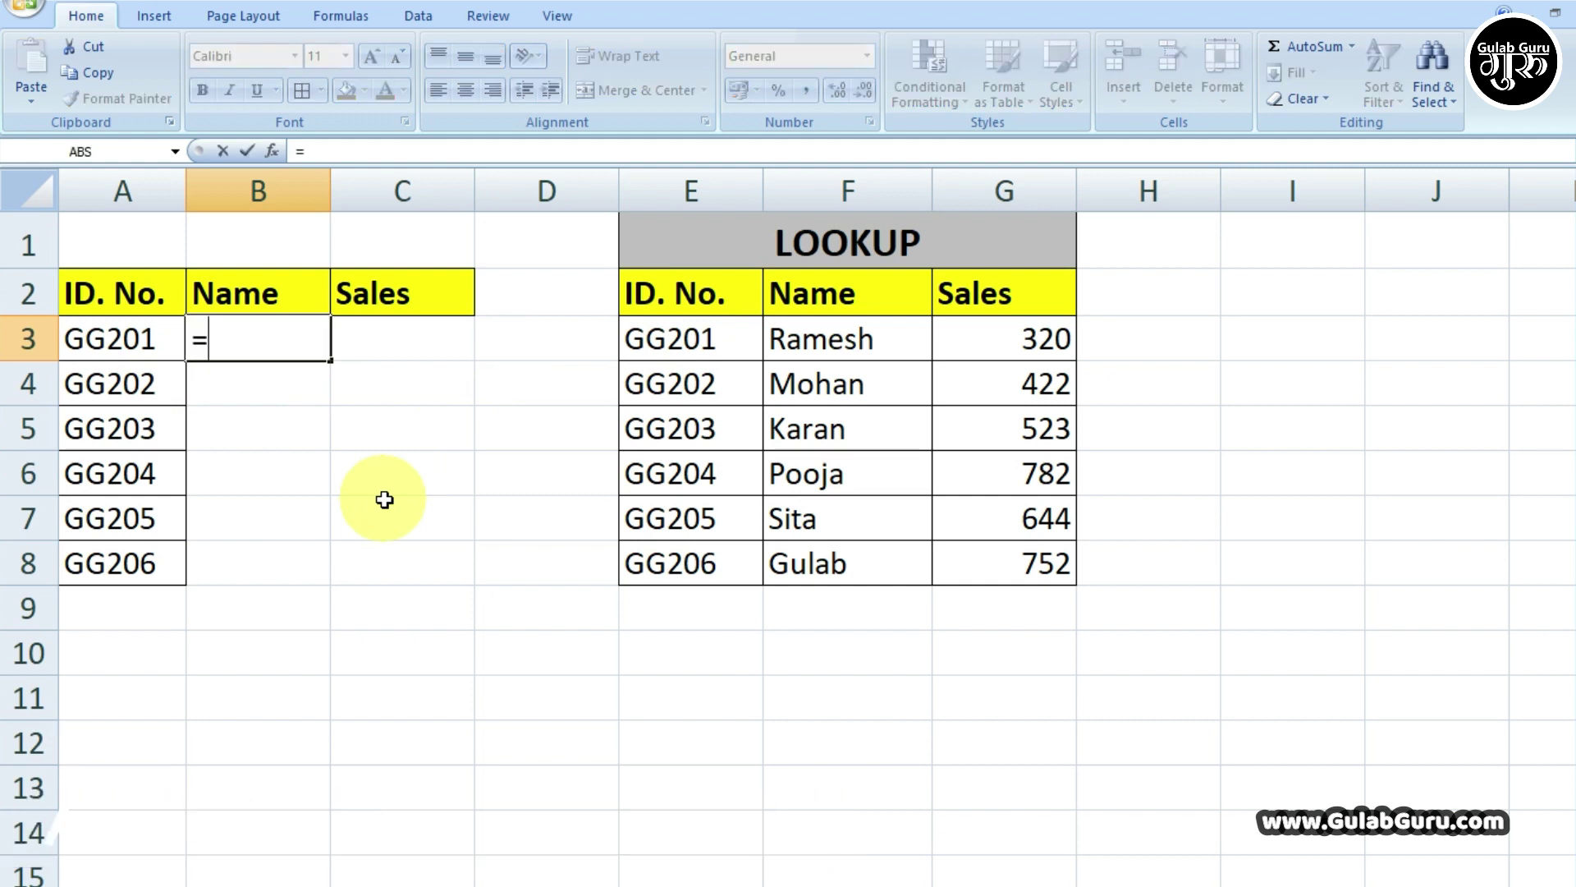
text(L)
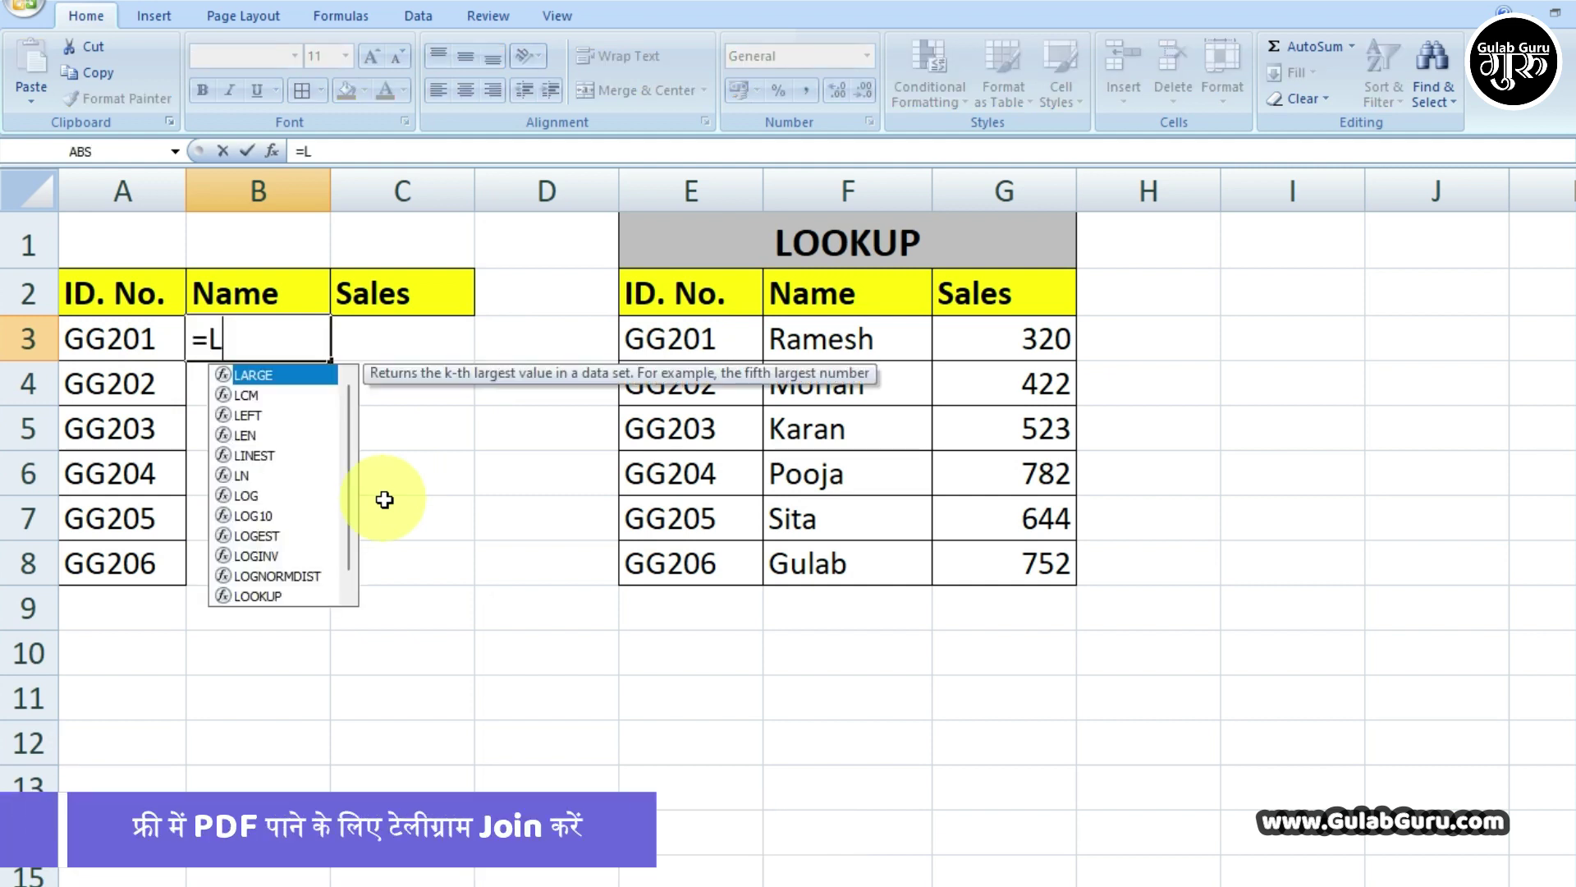
text(OOK)
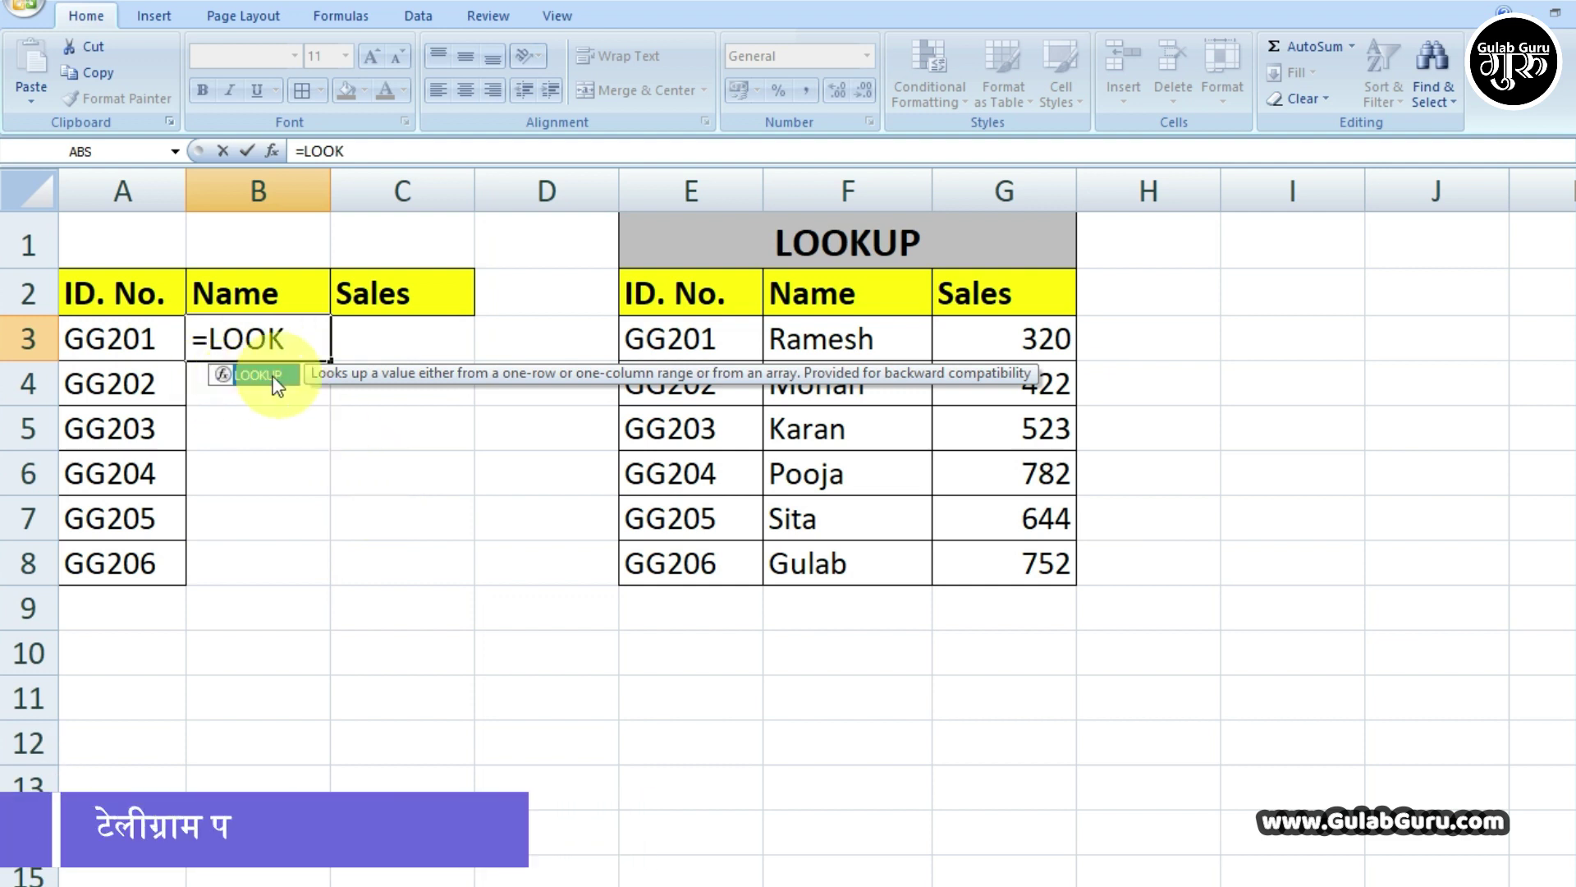
key(Tab)
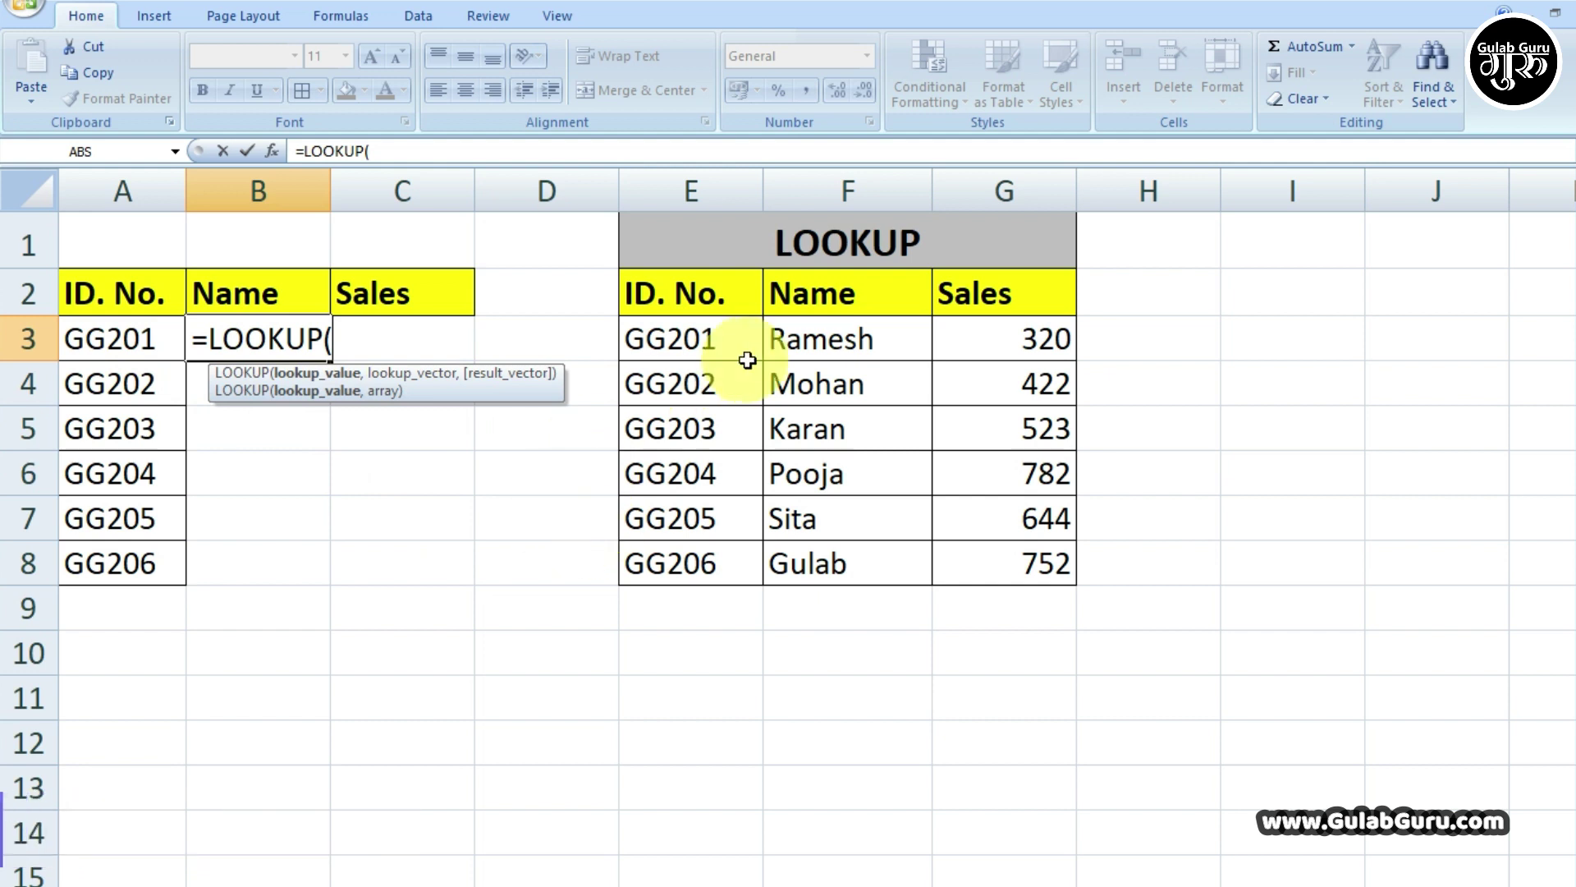
click(115, 343)
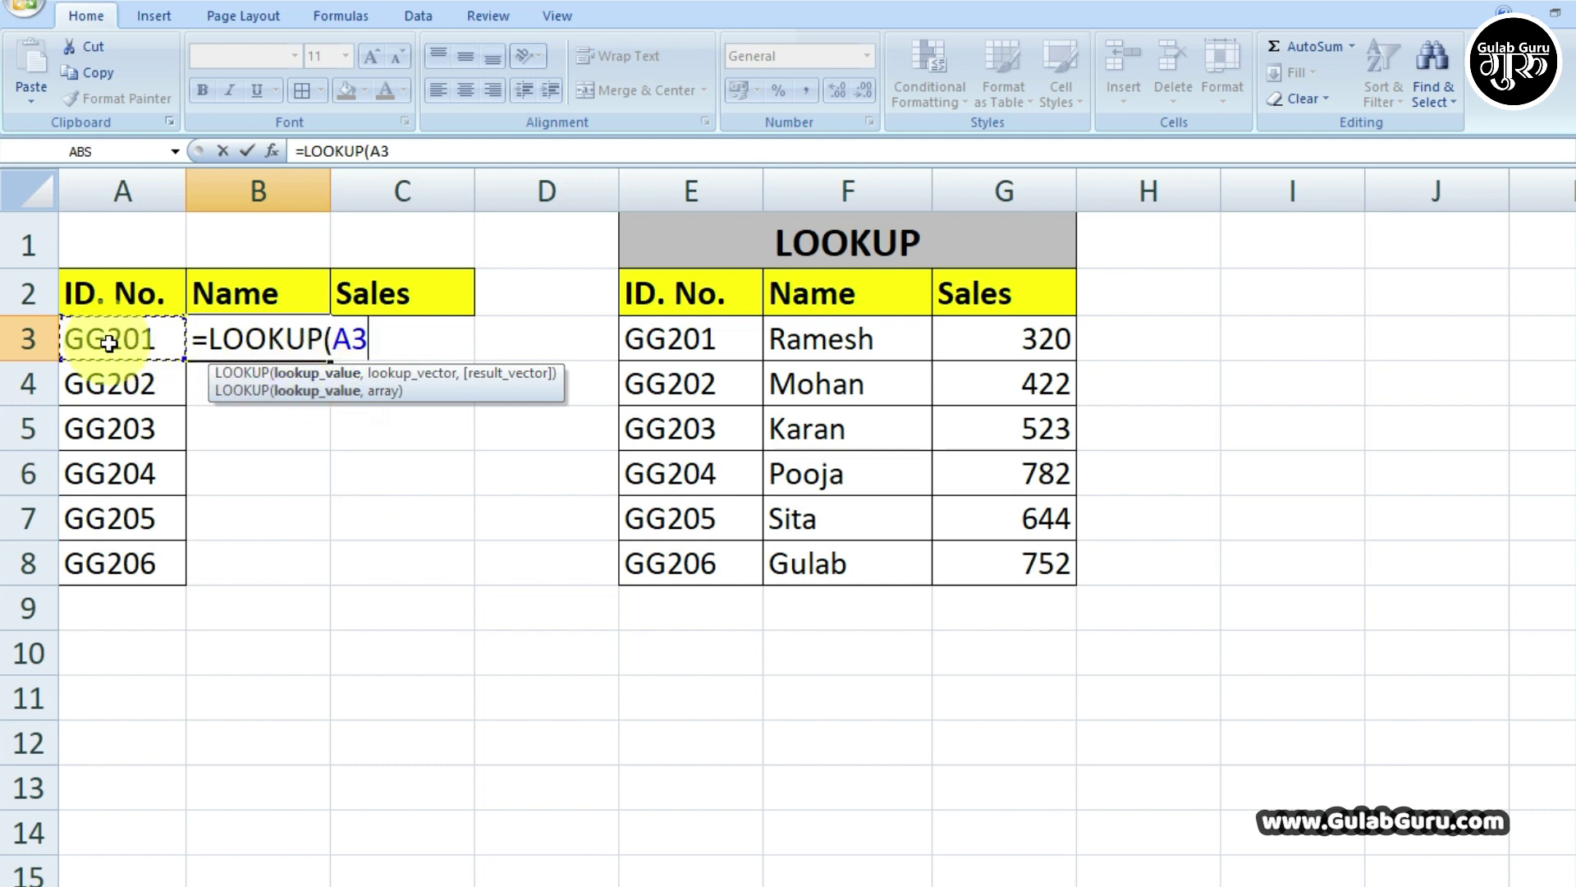
text(,)
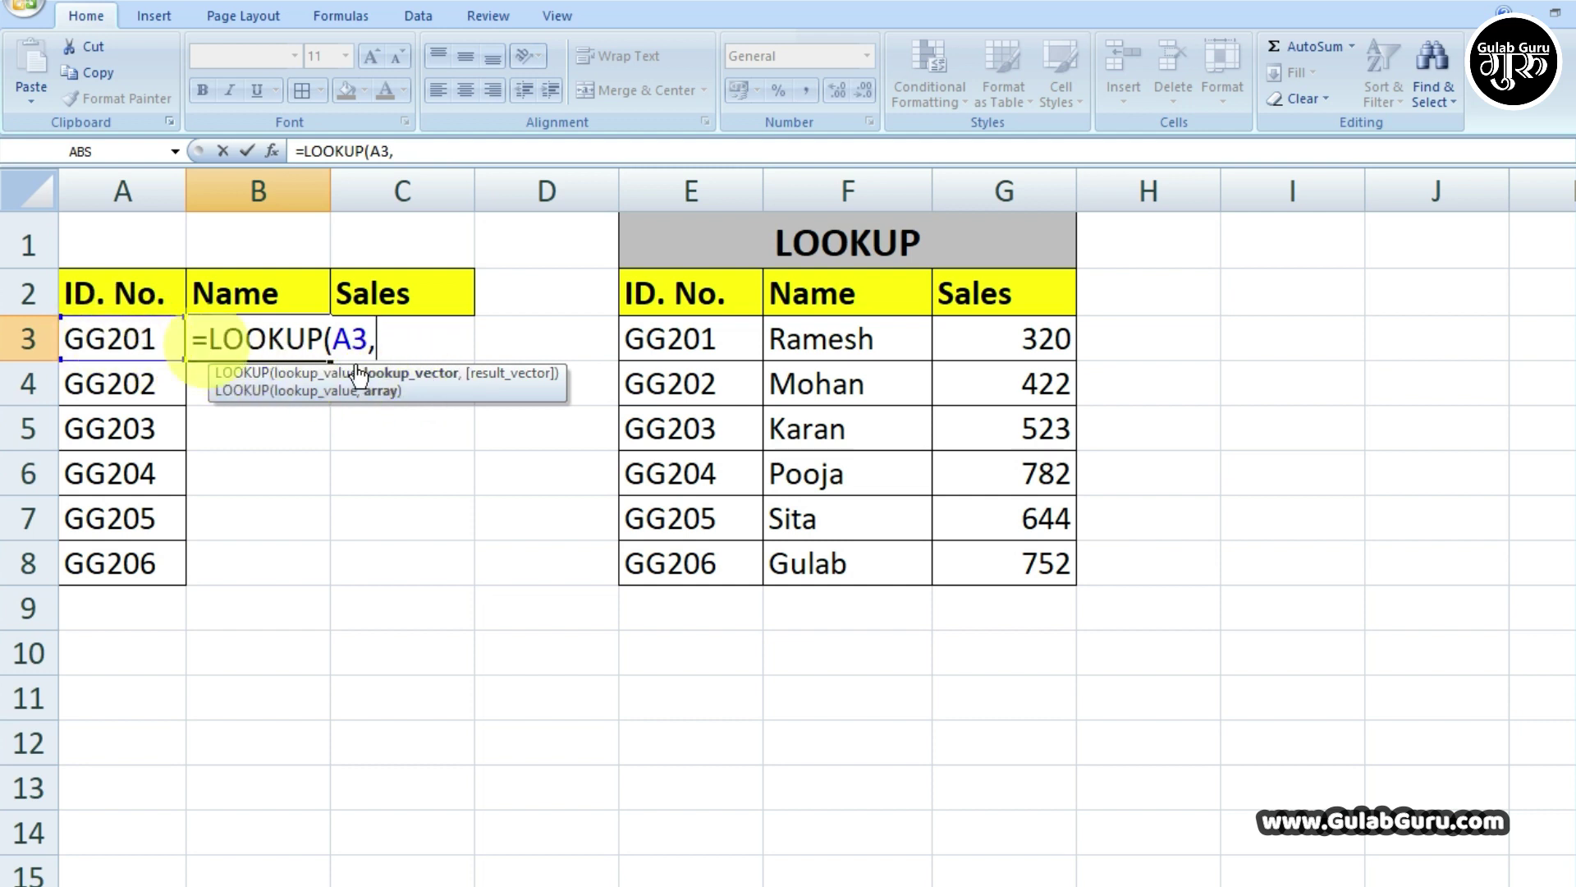
Add E2:E8 as the lookup vector and F2:F8 as the result vector, and close the formula's parenthesis
drag(688, 298, 690, 568)
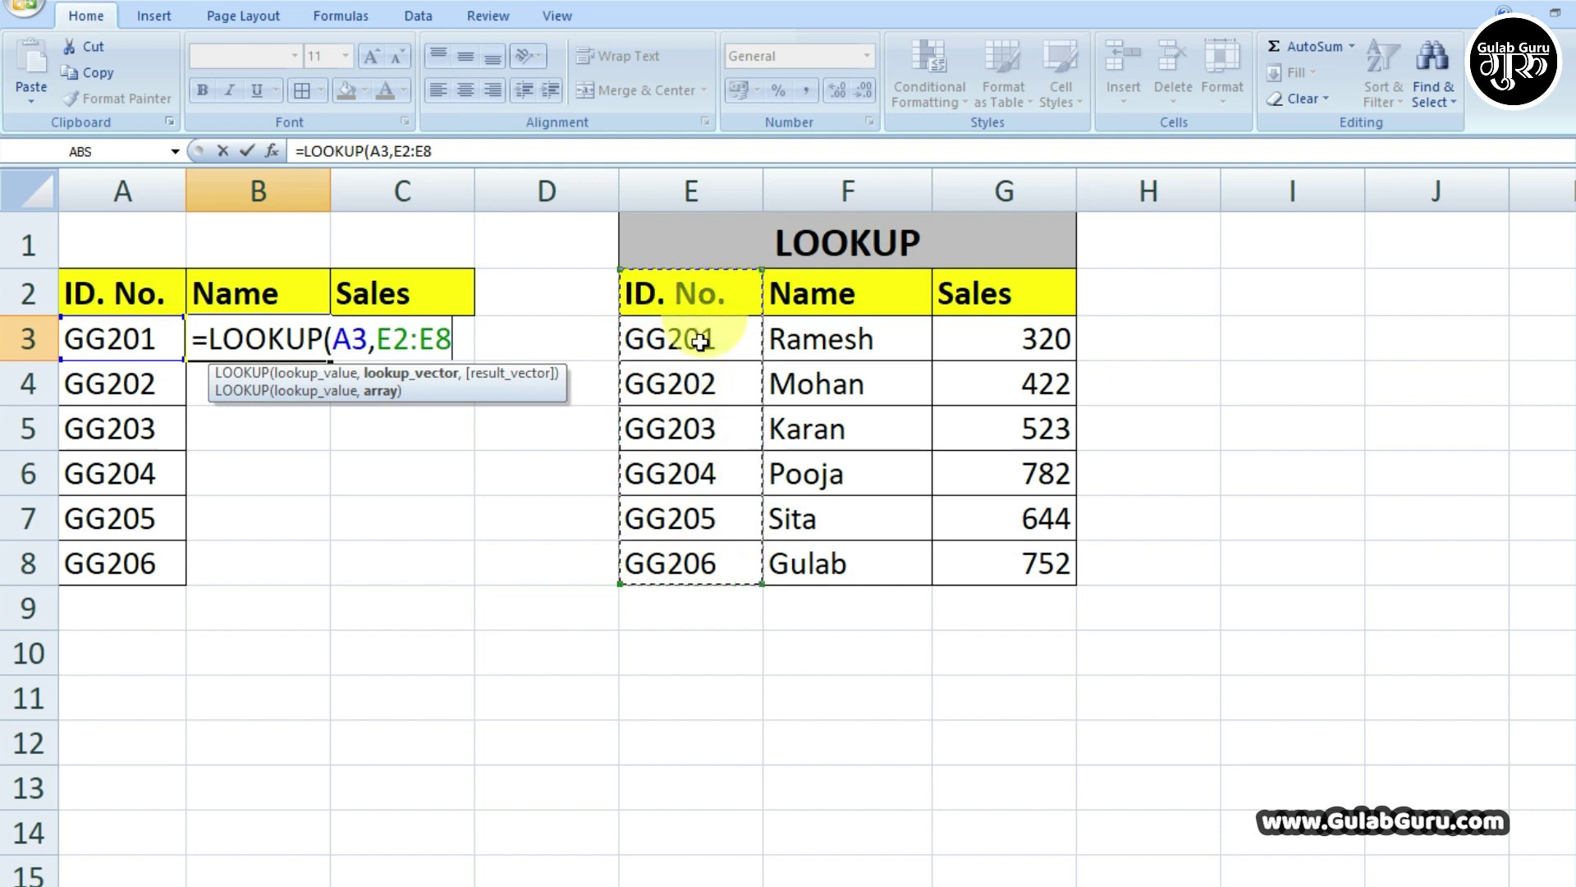
click(716, 301)
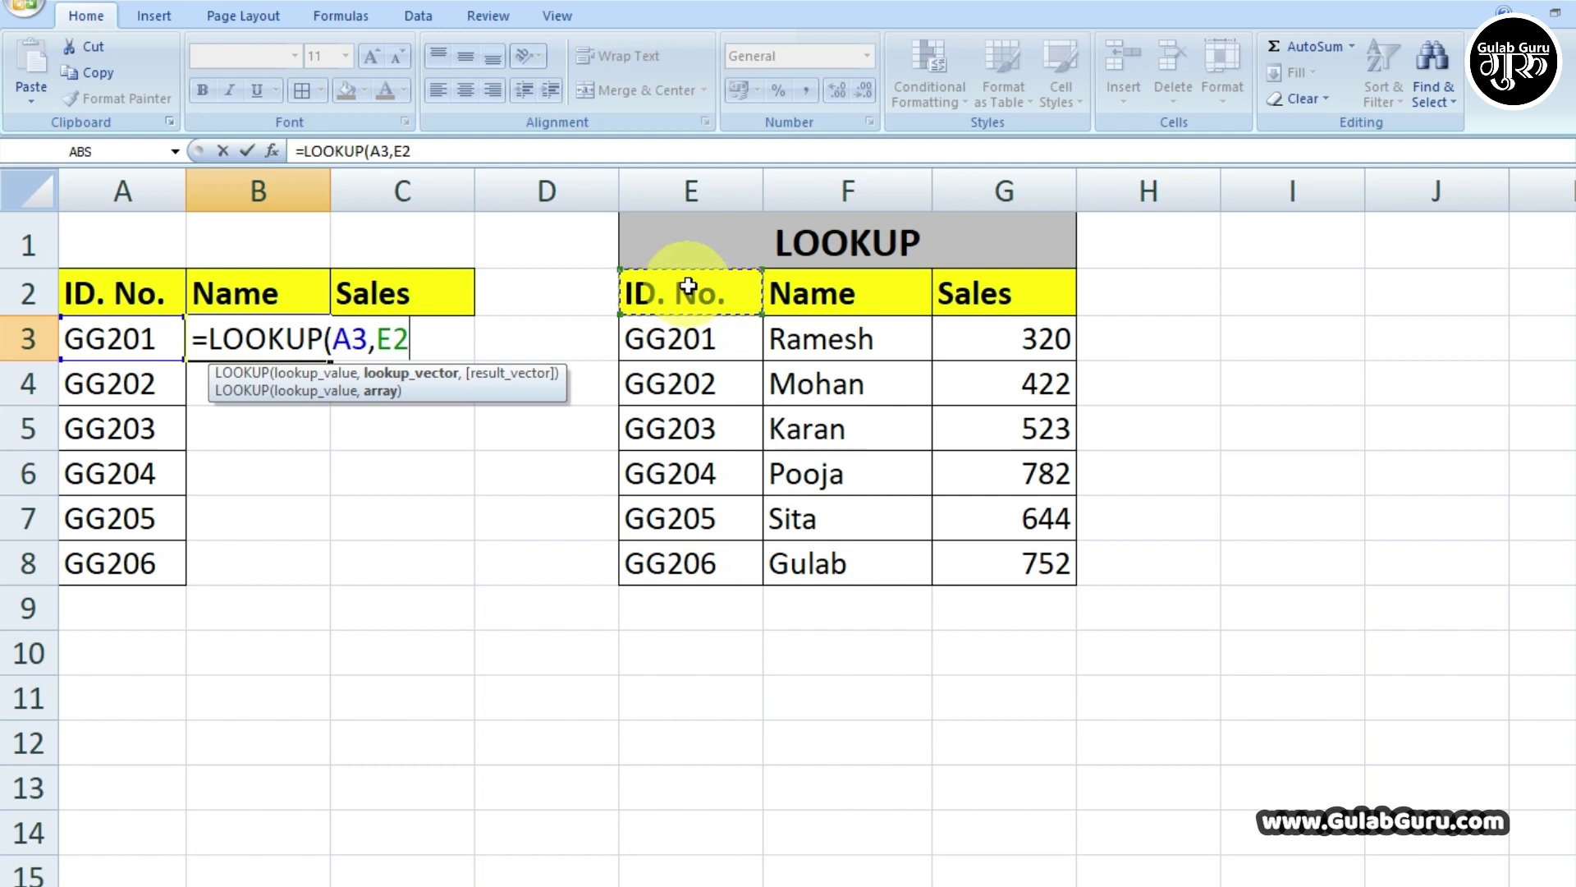
key(ctrl+shift+Down)
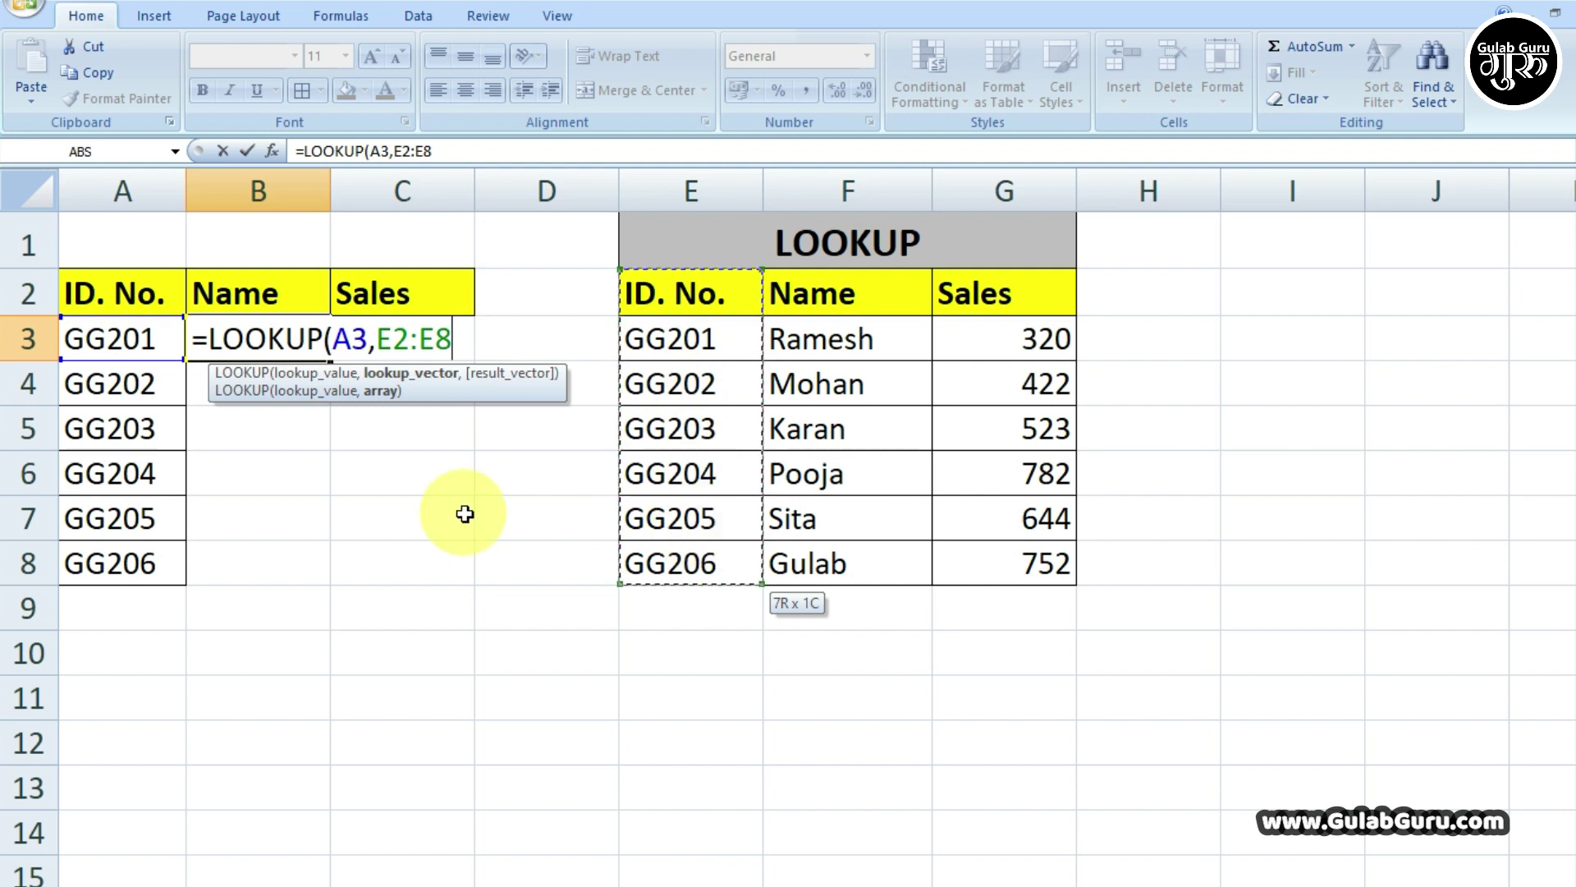
text(,)
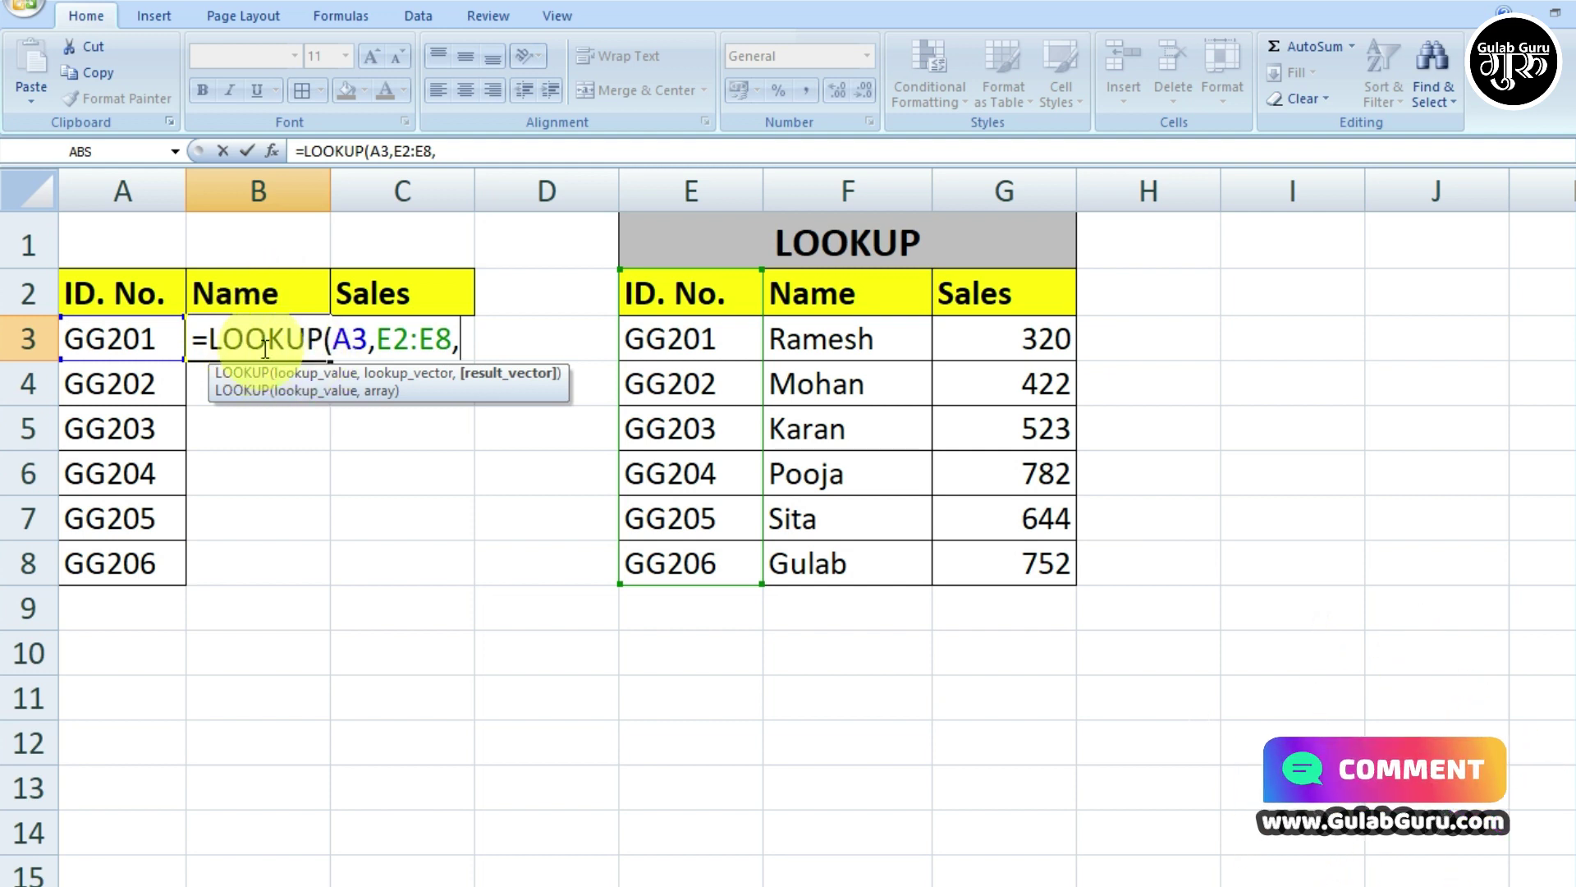
drag(809, 292, 823, 555)
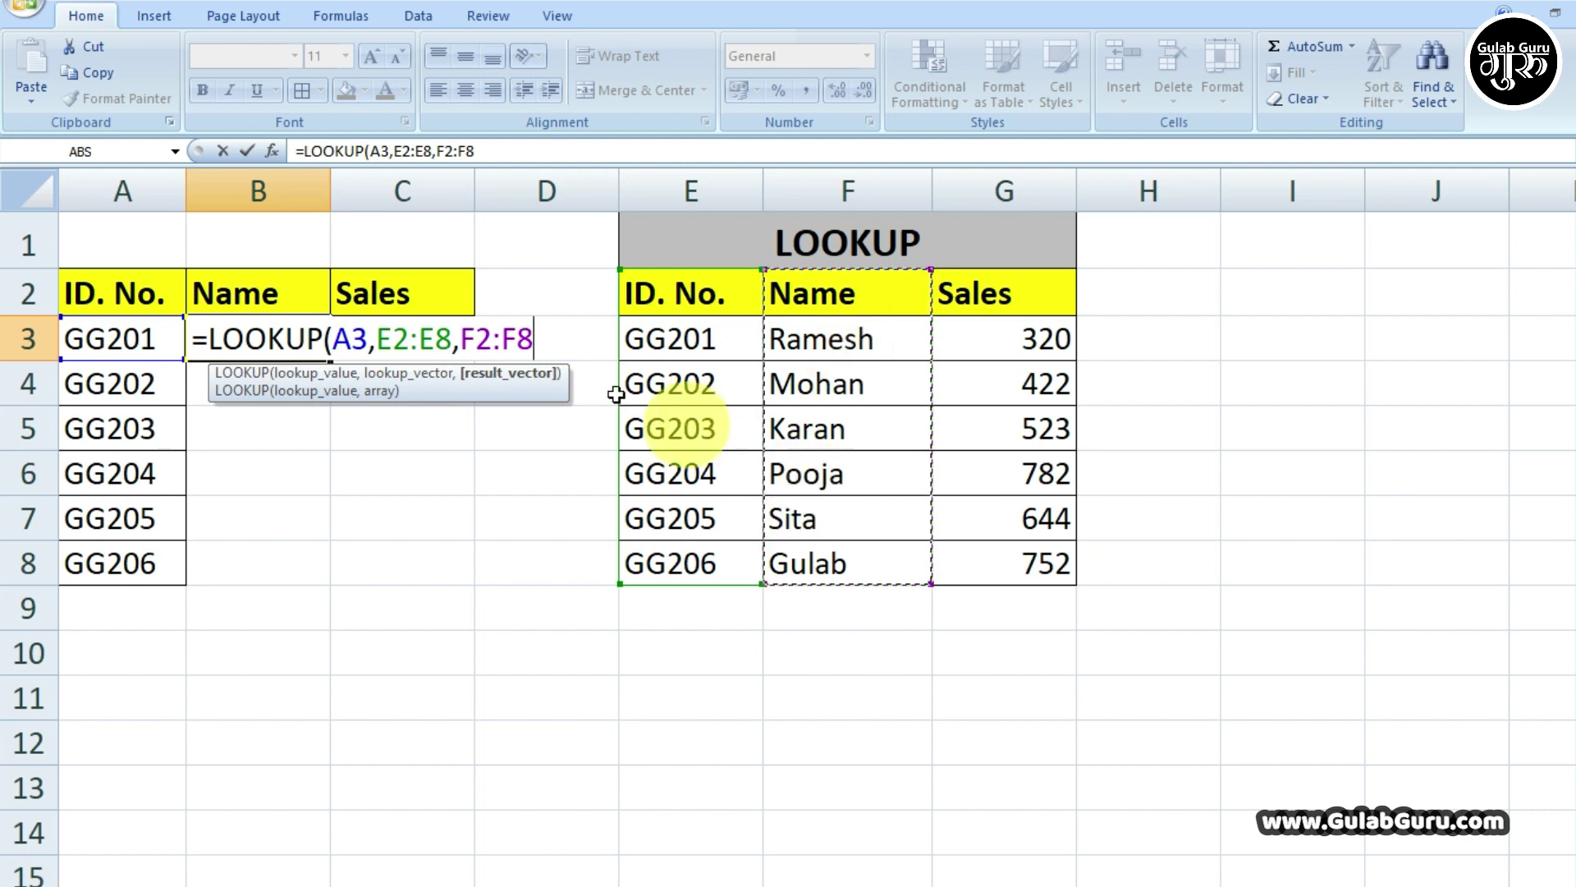
text())
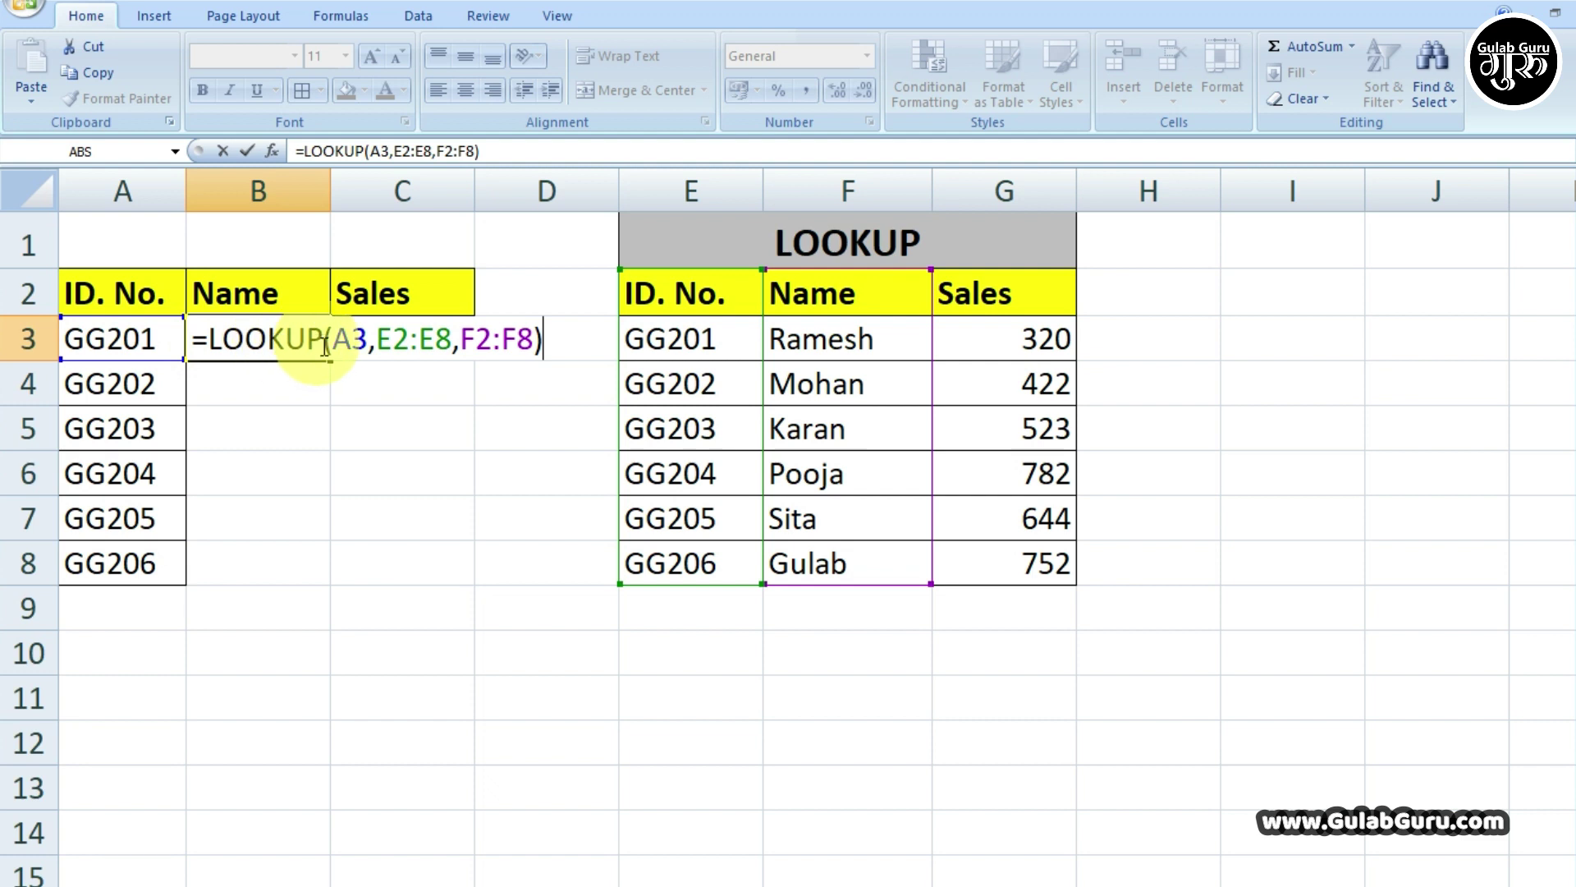
Review the lookup value, lookup vector and result vector in the B3 formula, and commit it
click(357, 345)
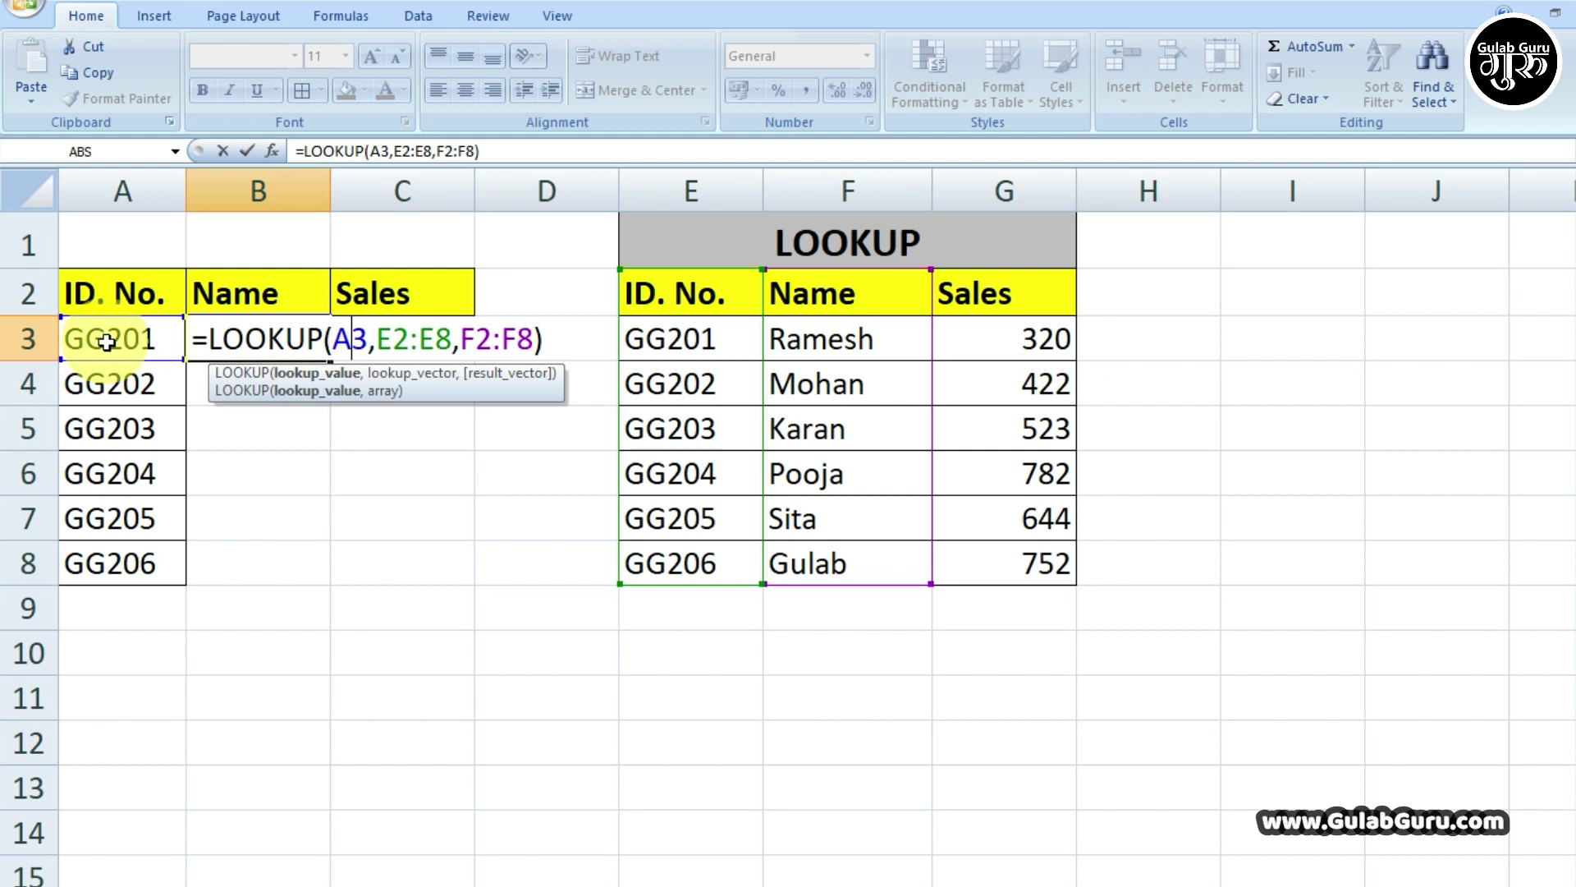
click(409, 339)
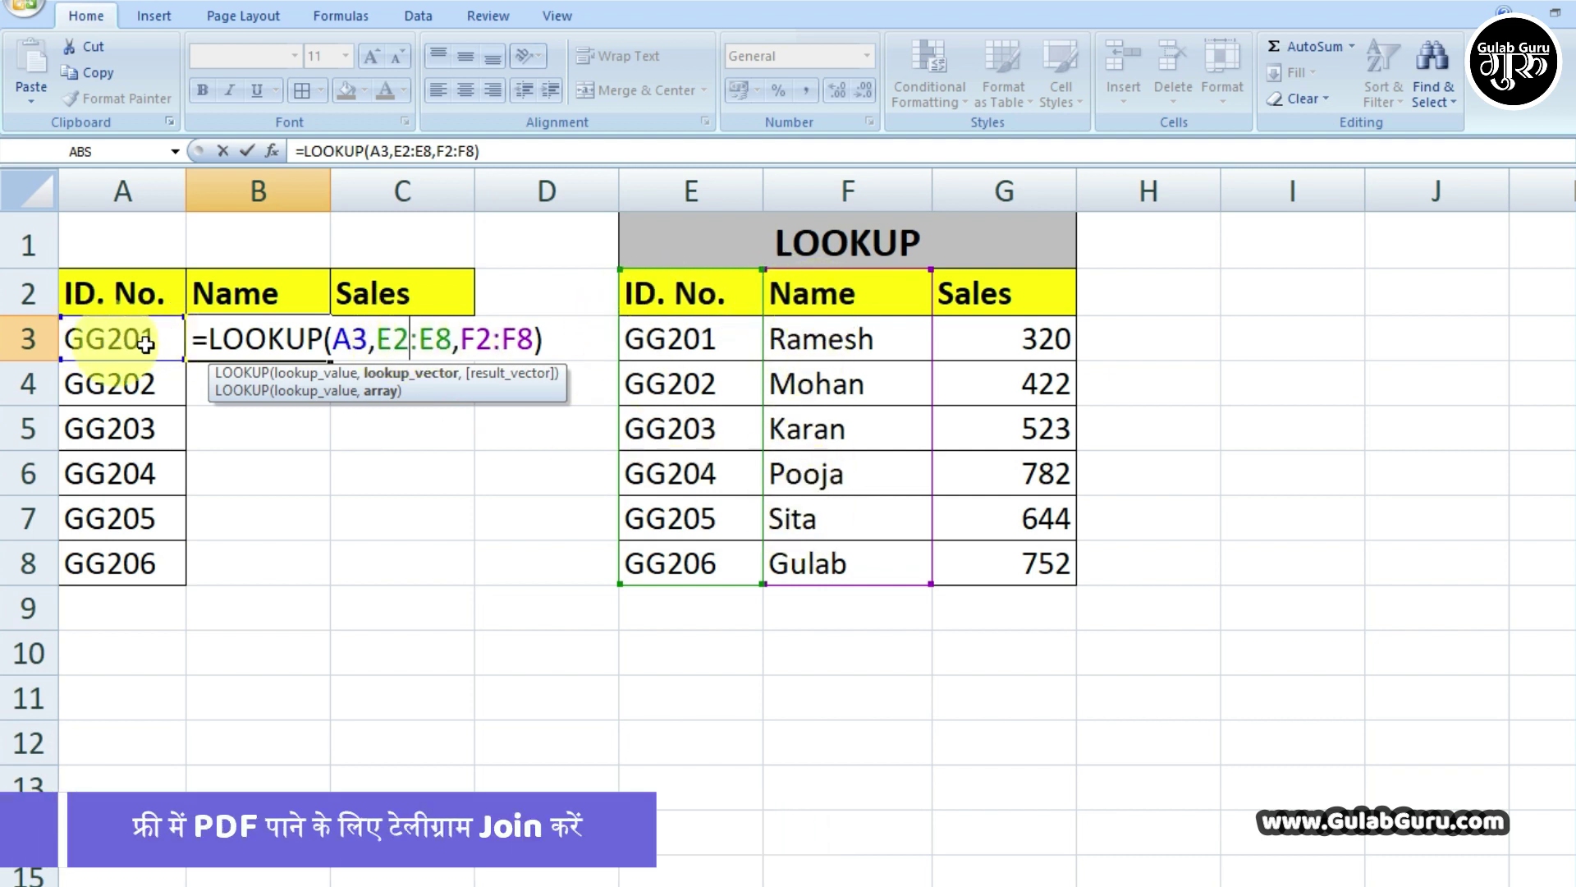
click(452, 339)
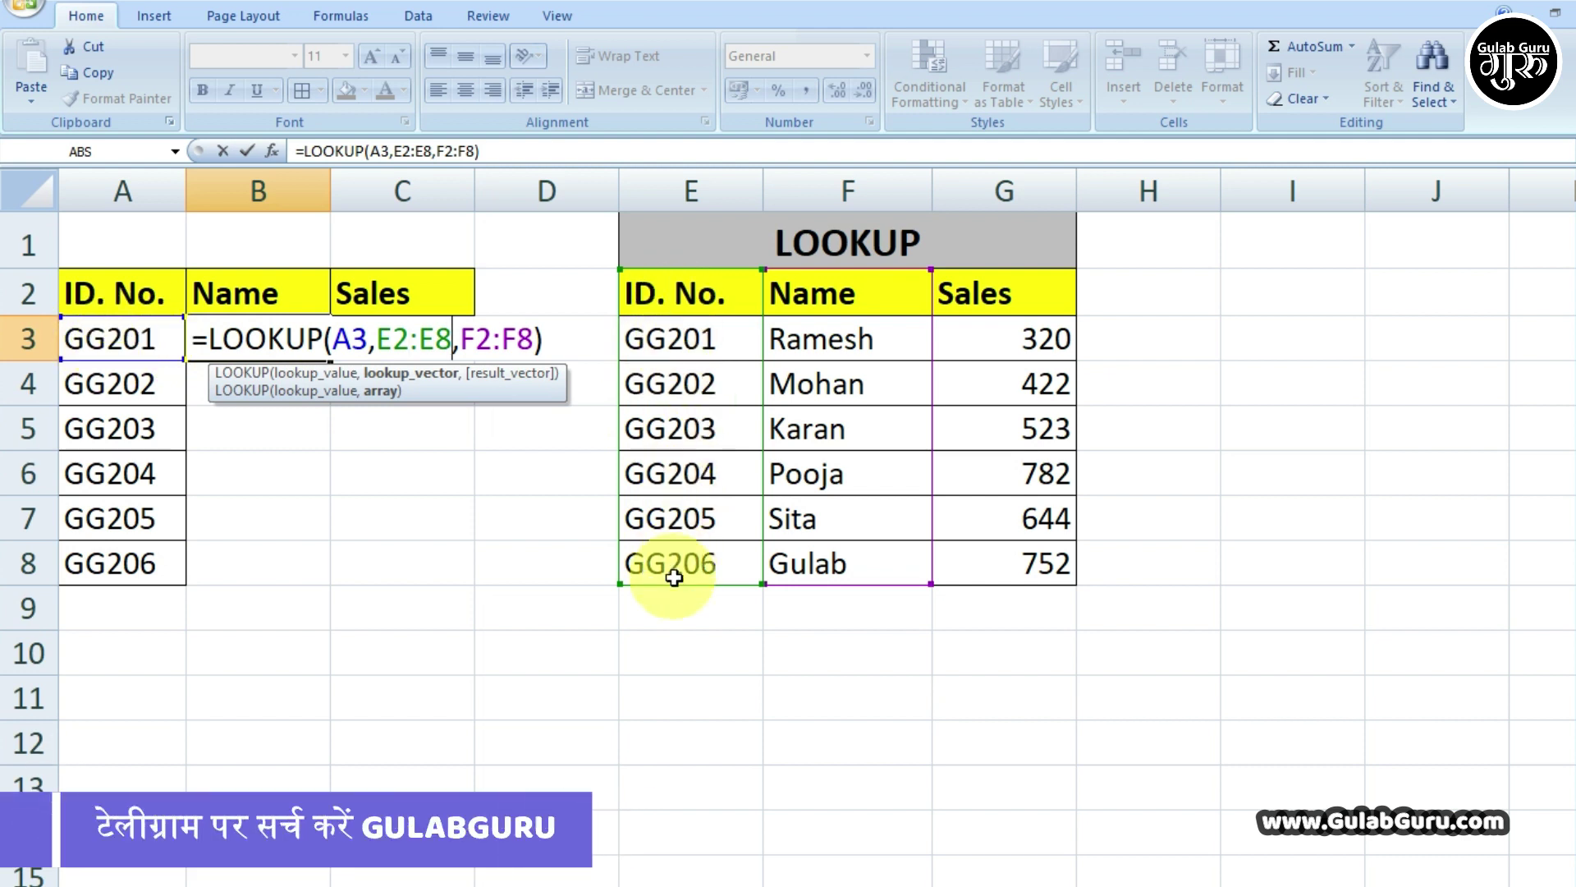
click(498, 339)
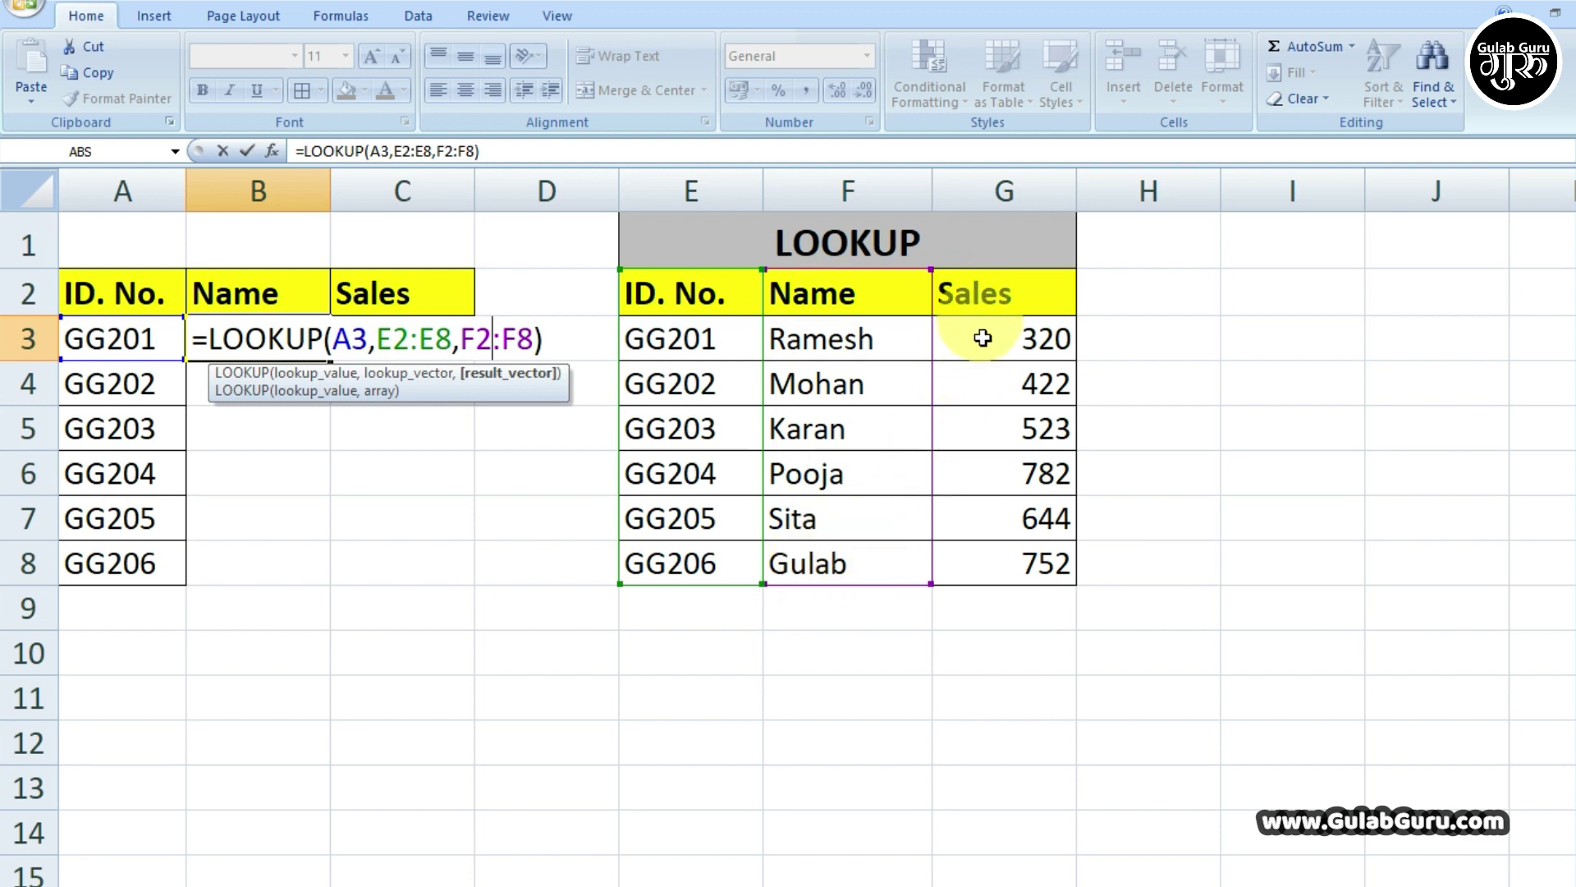
click(543, 339)
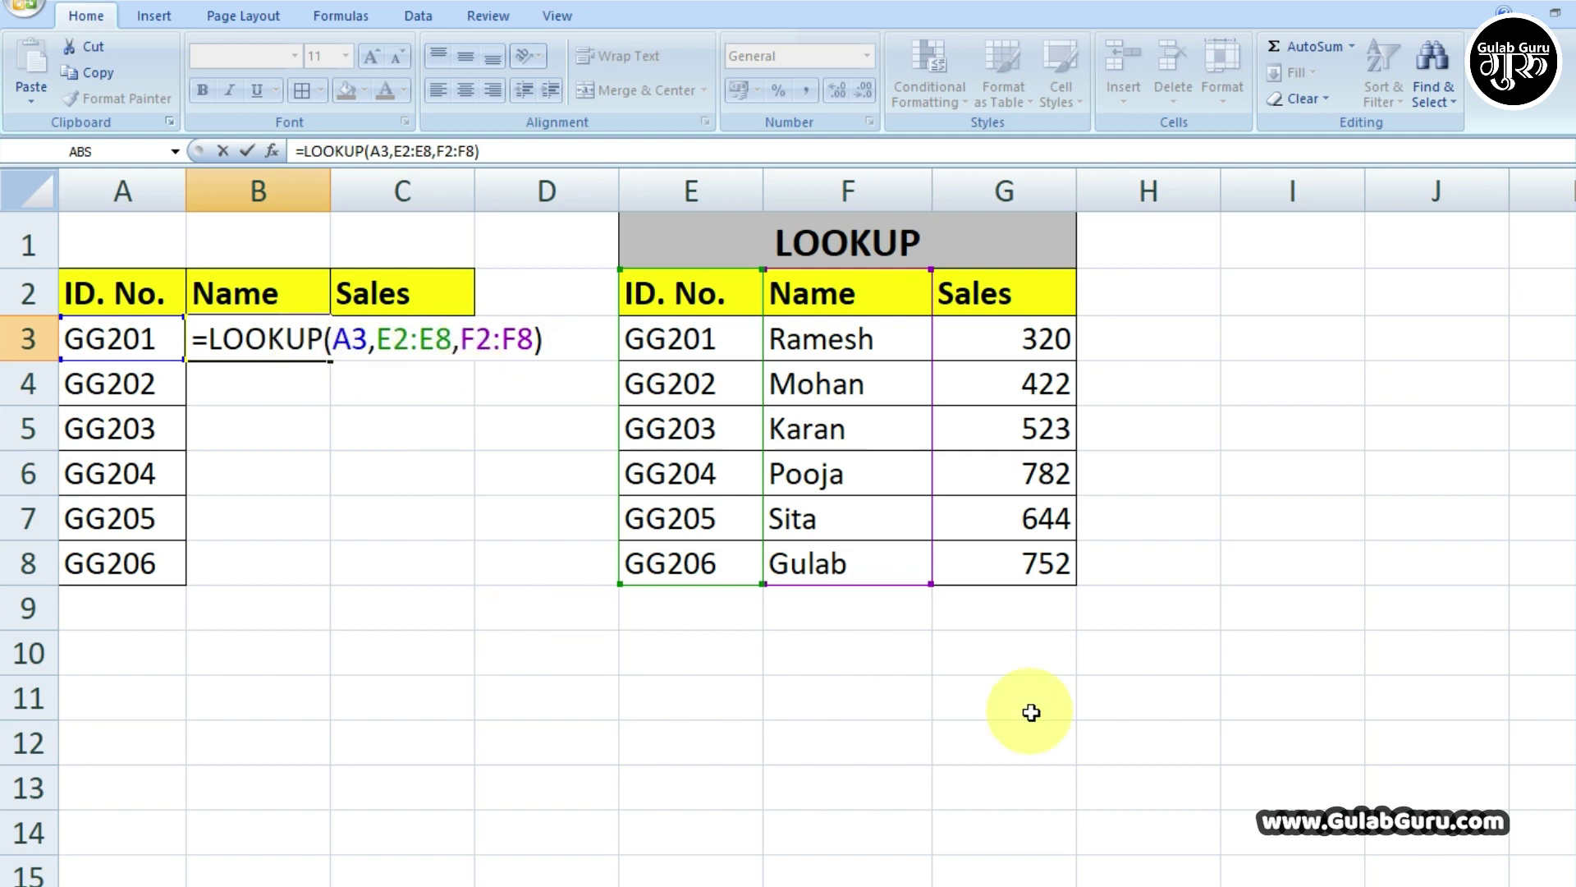
key(Return)
Fill the LOOKUP formula from B3 down to B8, and undo the fill
click(189, 352)
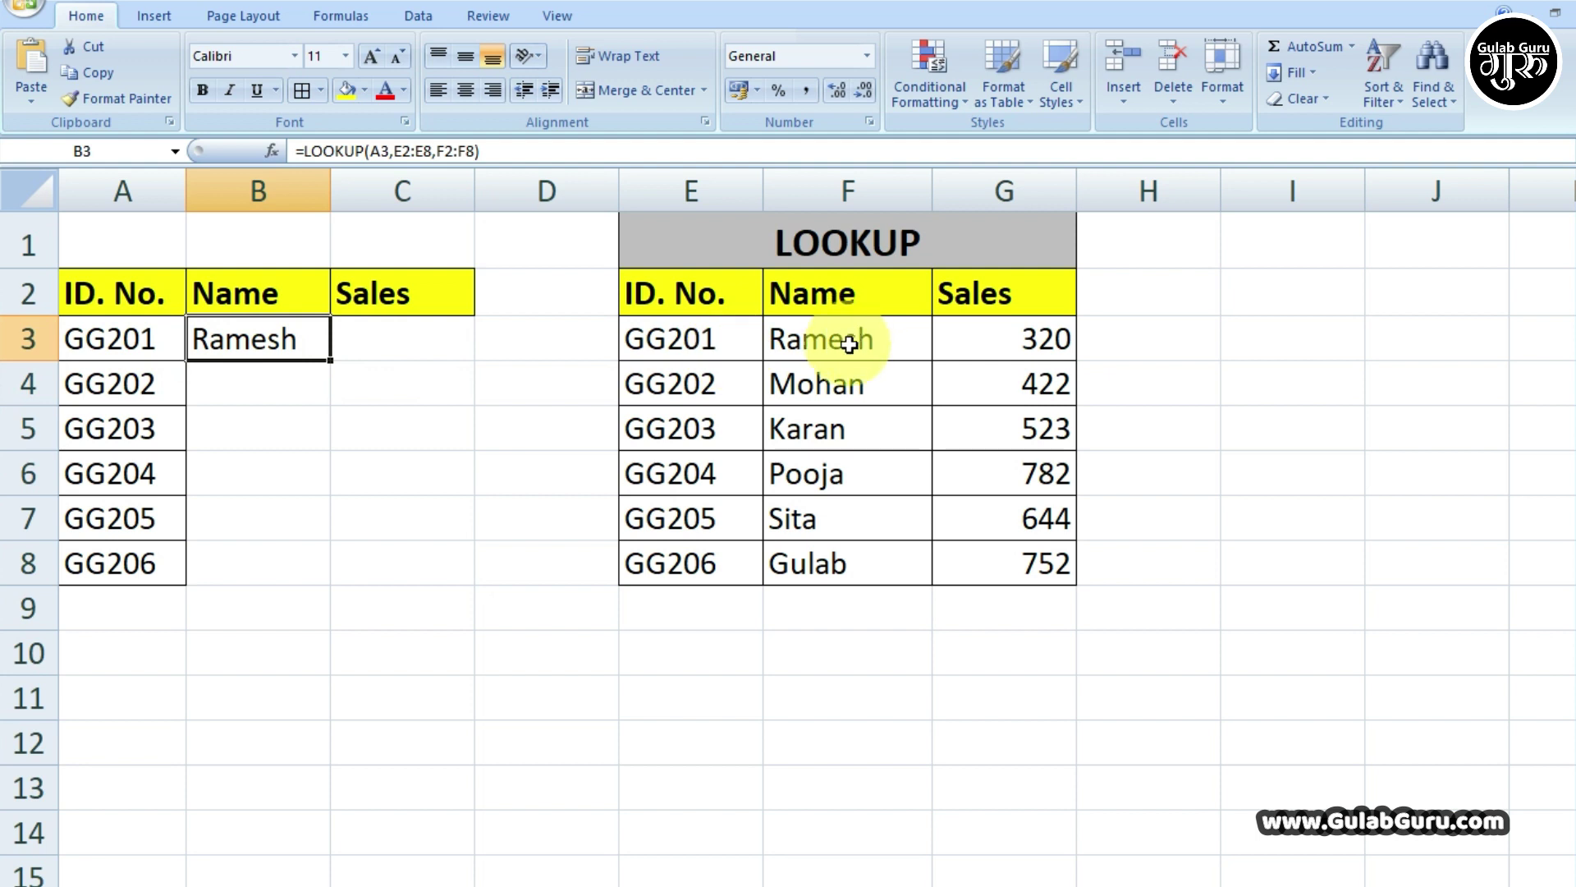
double_click(329, 361)
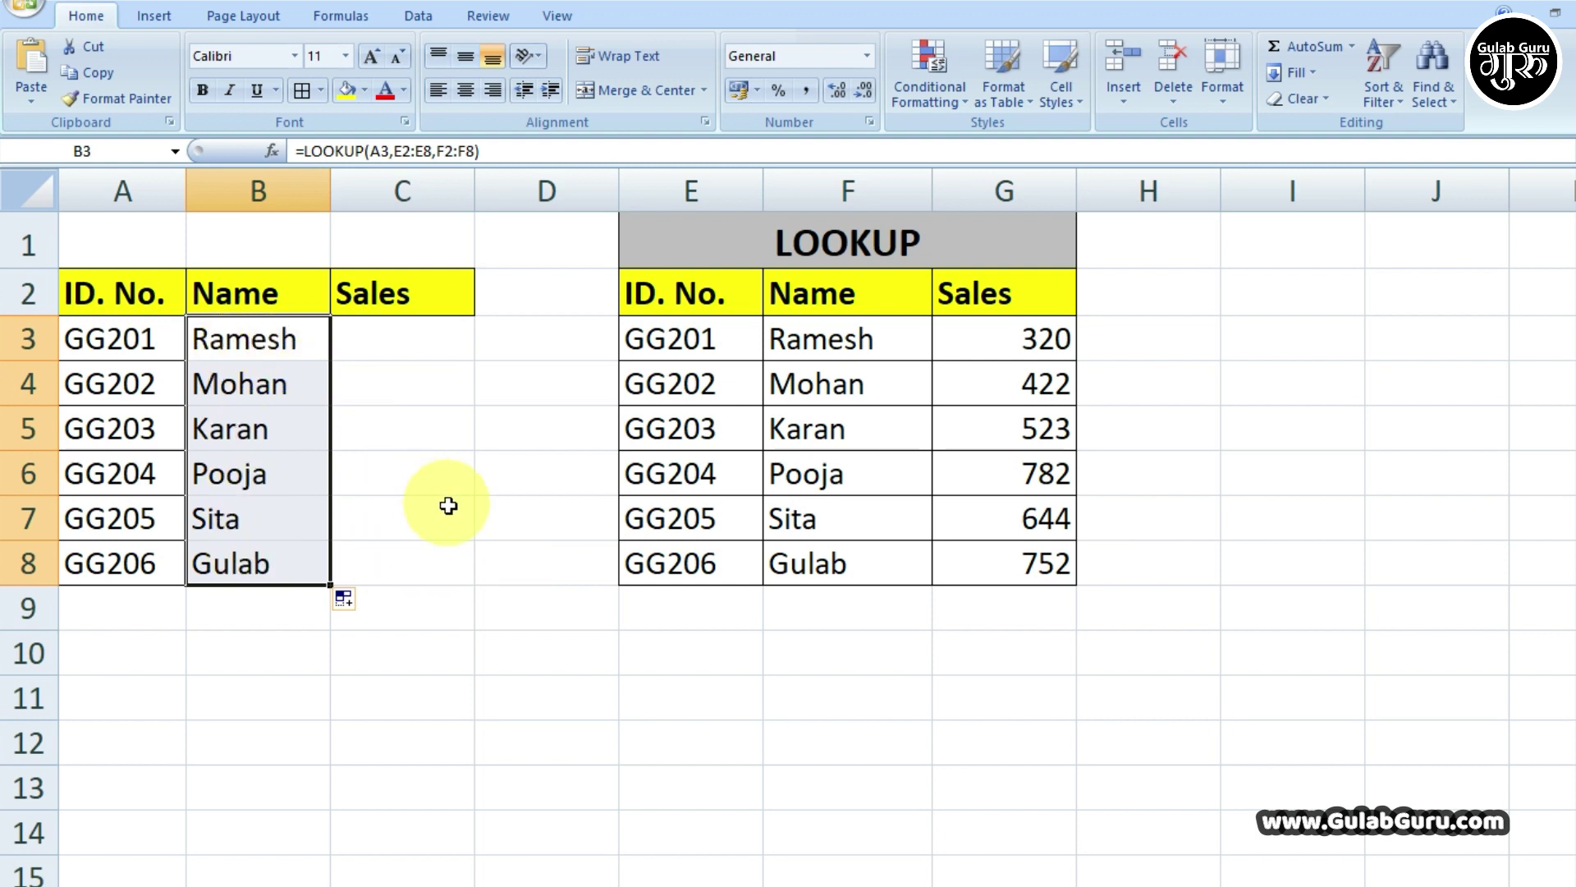
key(ctrl+z)
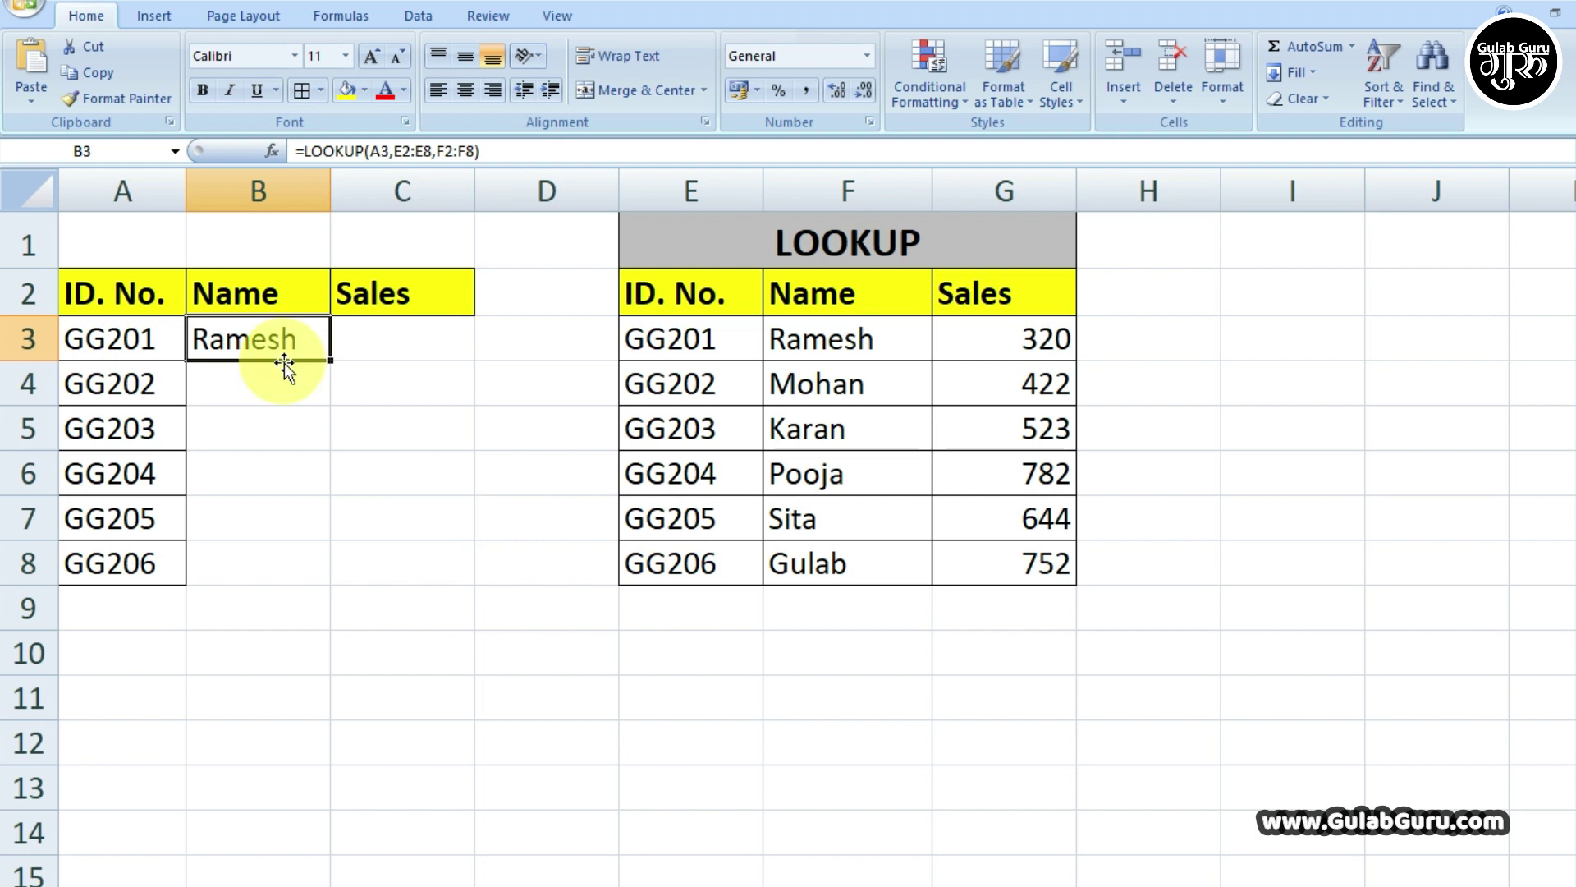
Change the ID in cell A3 to GG205 to test the LOOKUP formula in B3
click(369, 337)
click(263, 342)
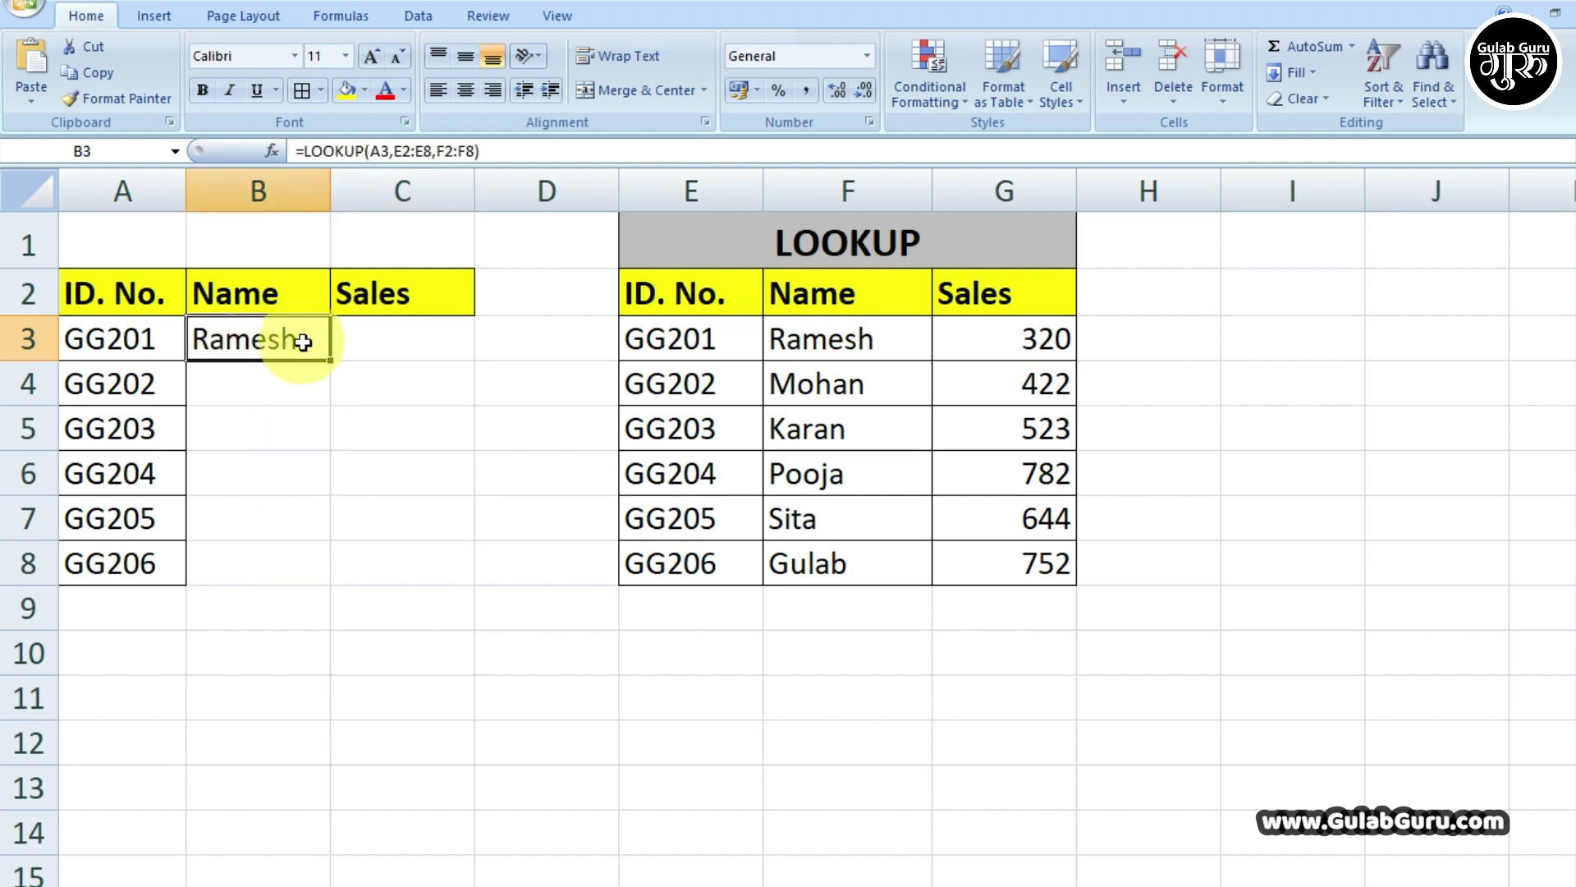
double_click(131, 341)
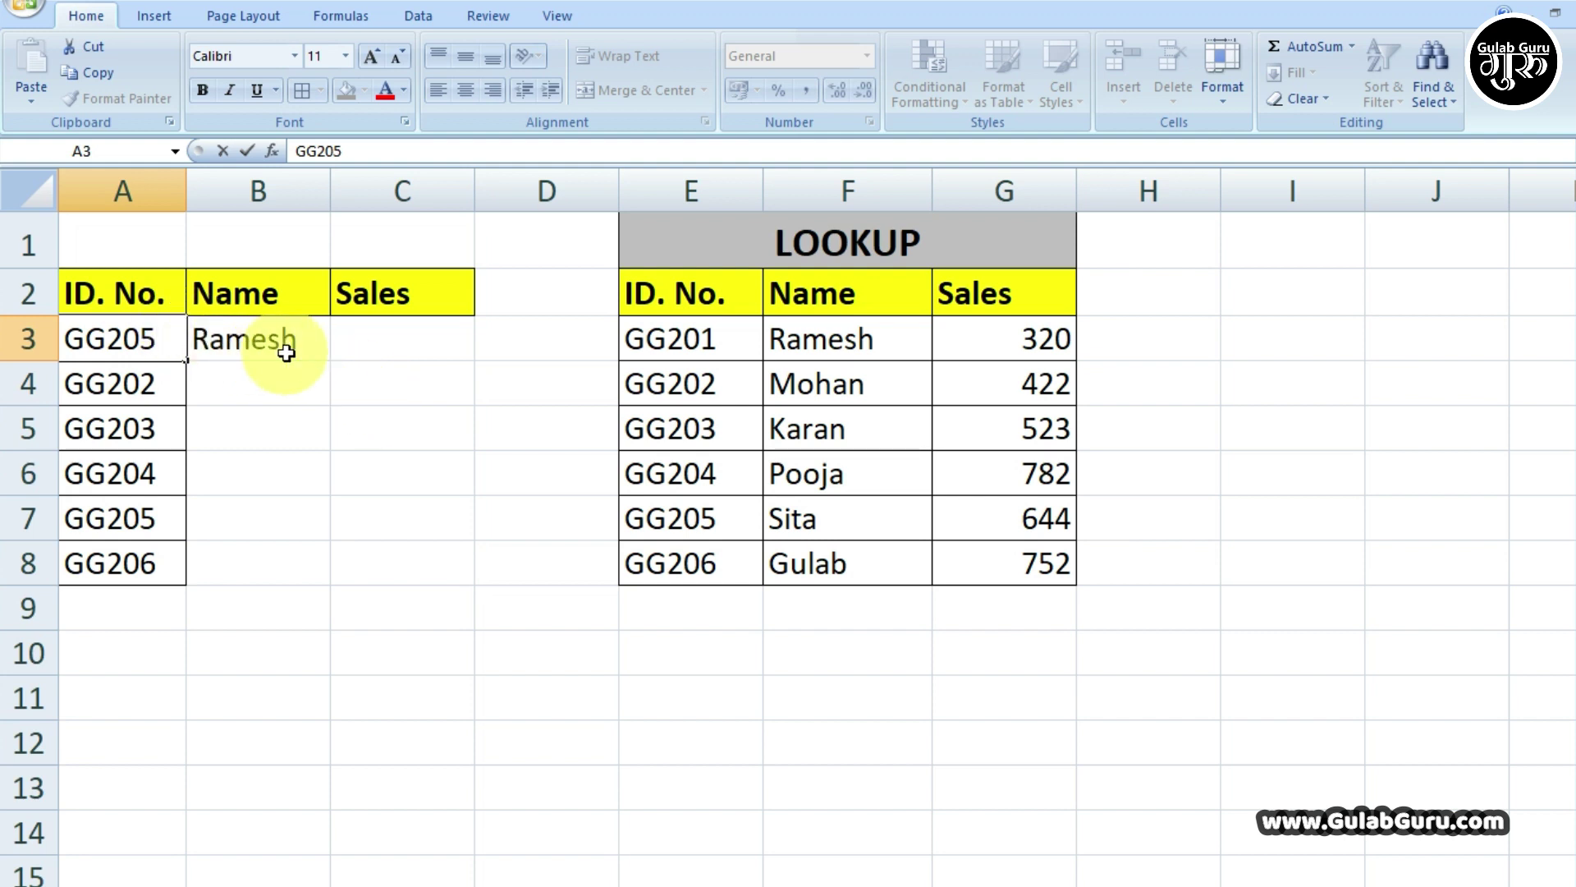
click(412, 429)
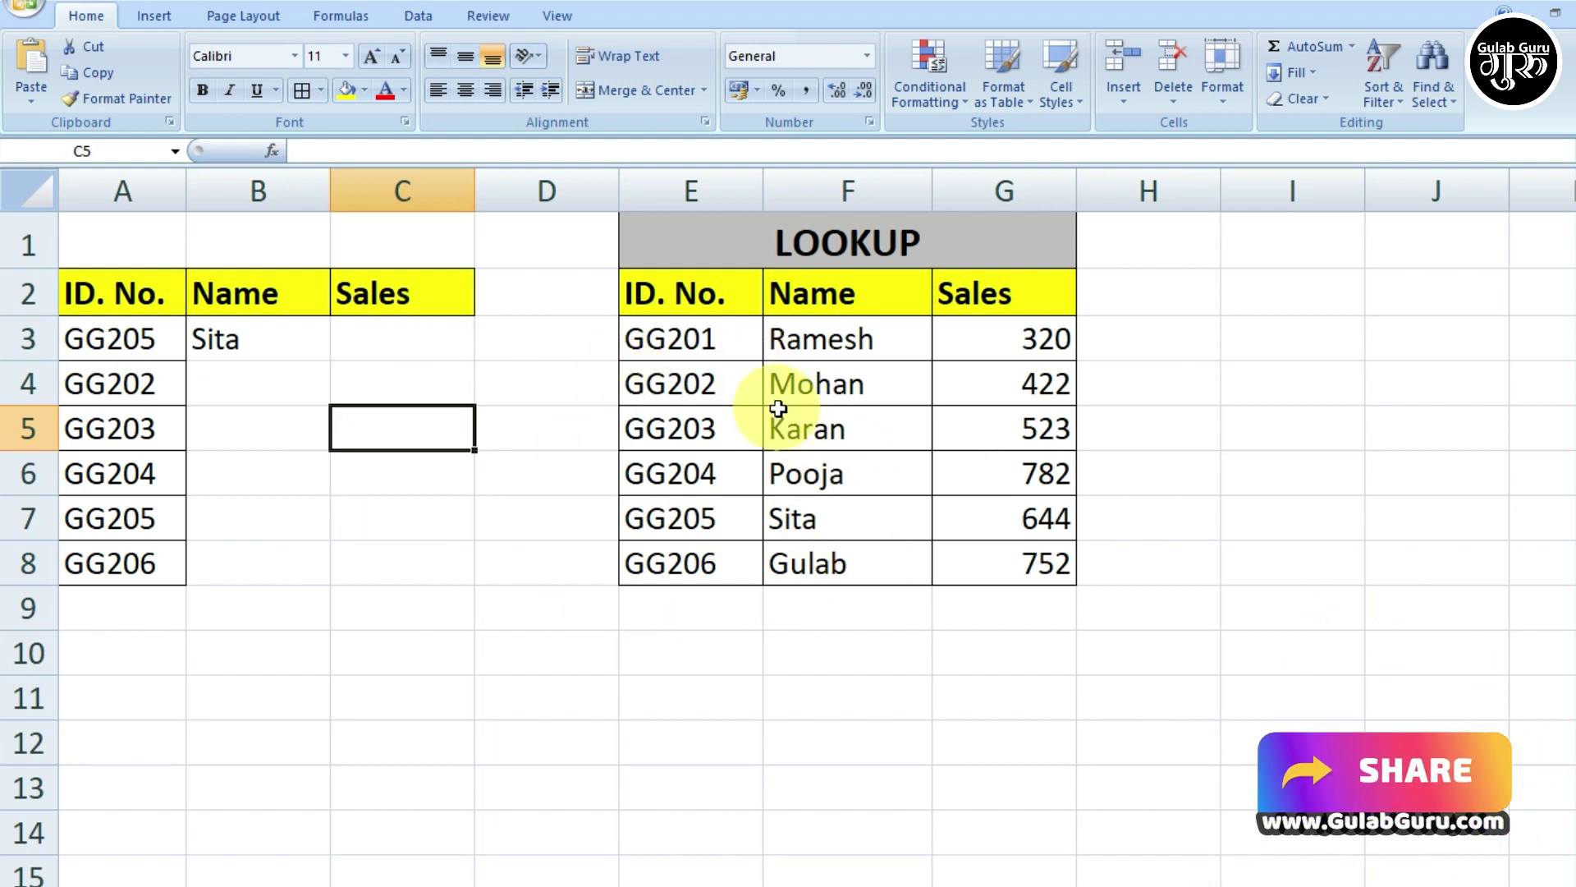
Start a LOOKUP formula in cell C3 with A3 as the lookup value
click(146, 339)
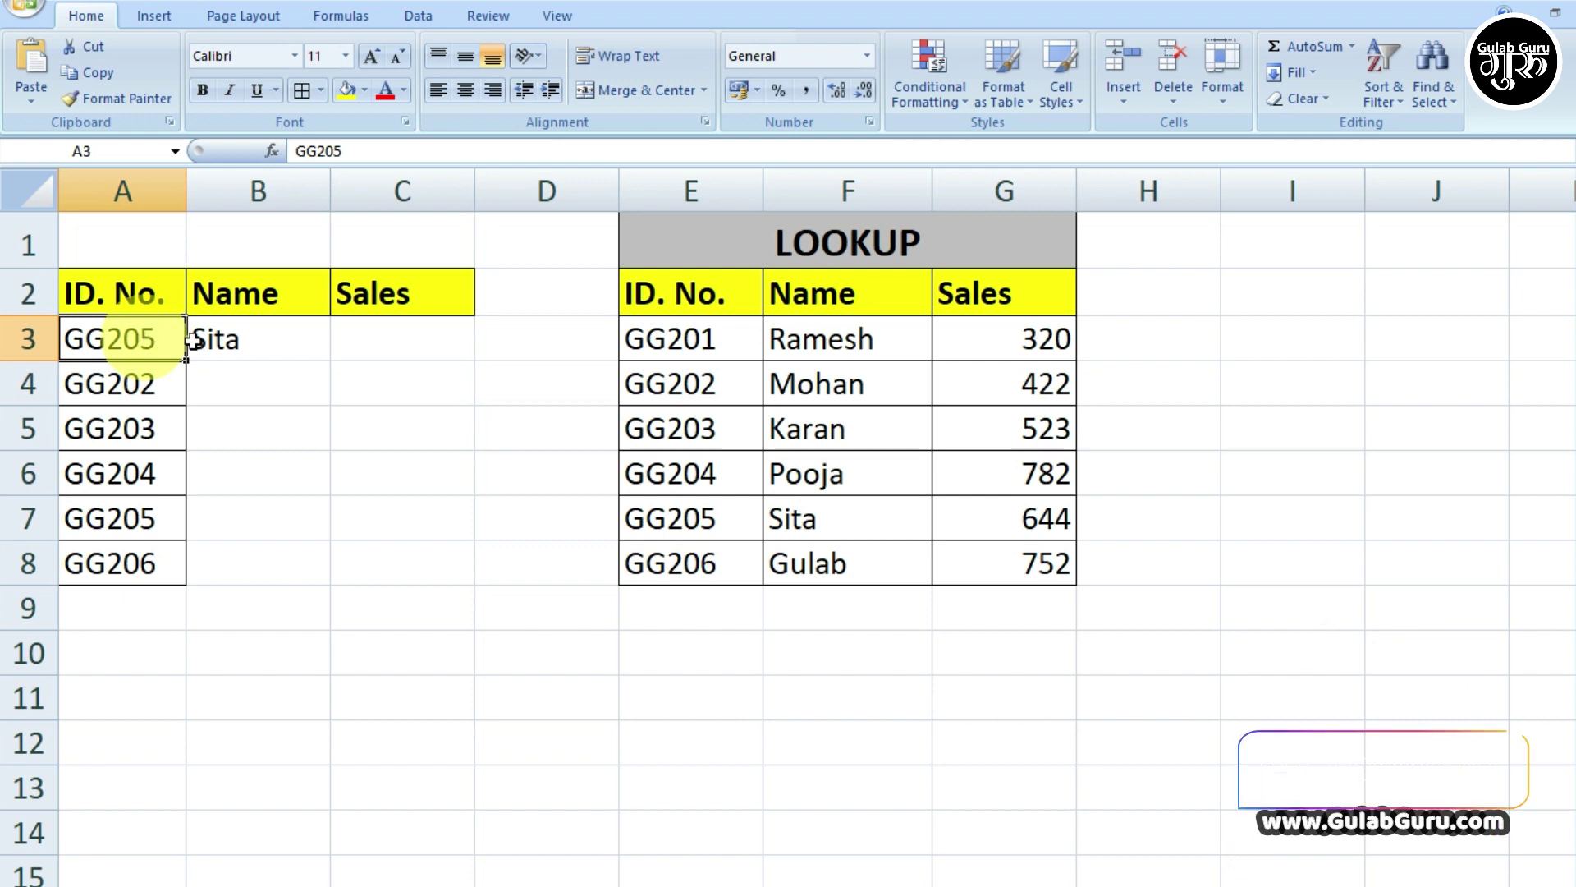
click(260, 344)
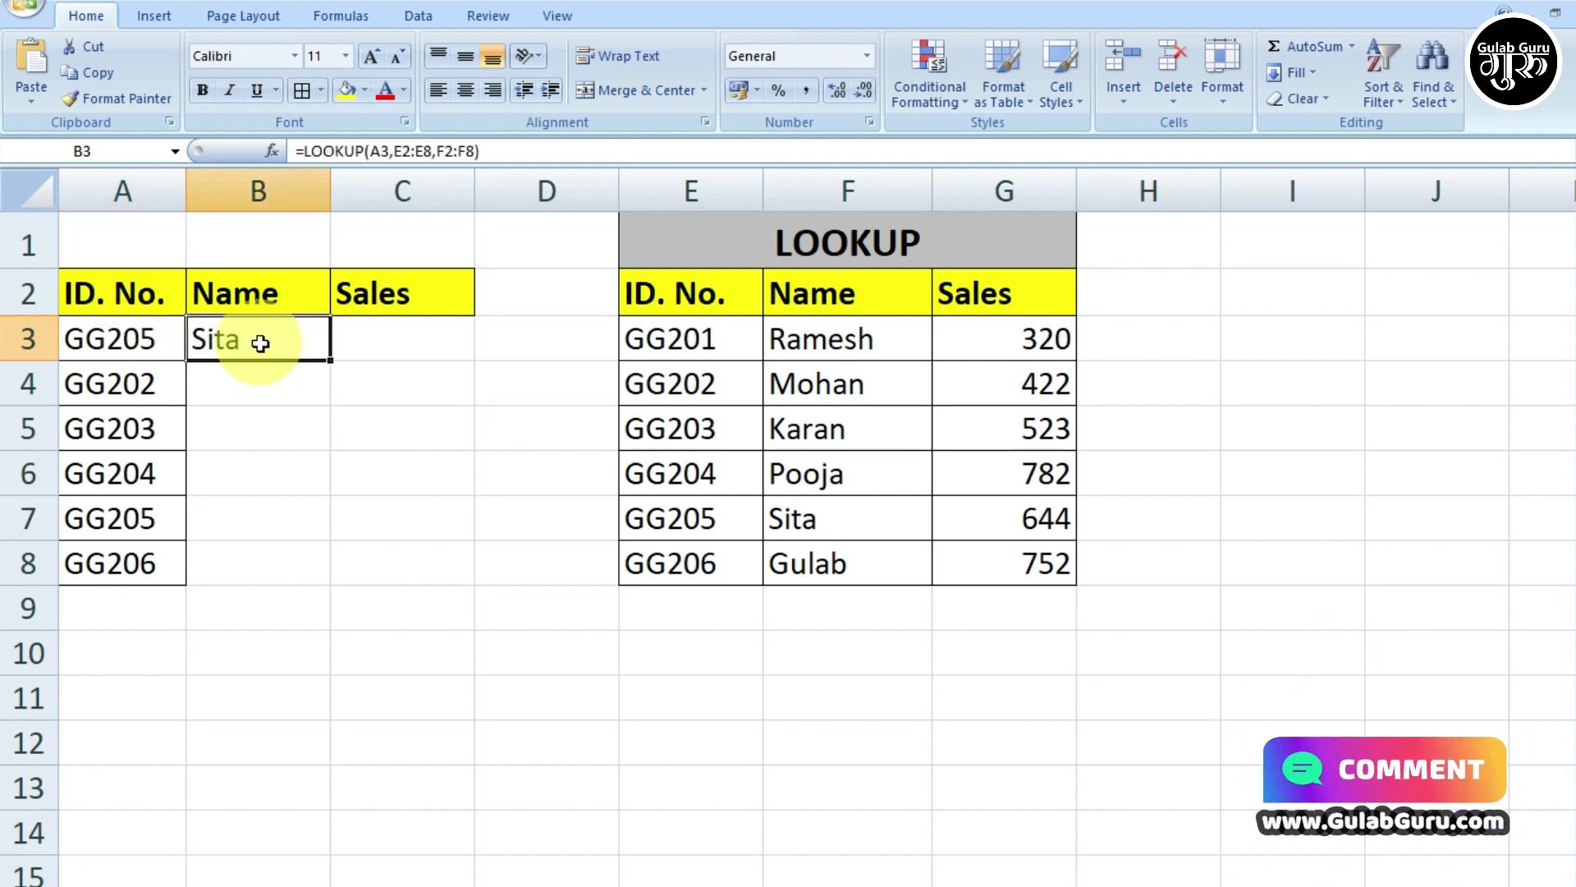
click(408, 340)
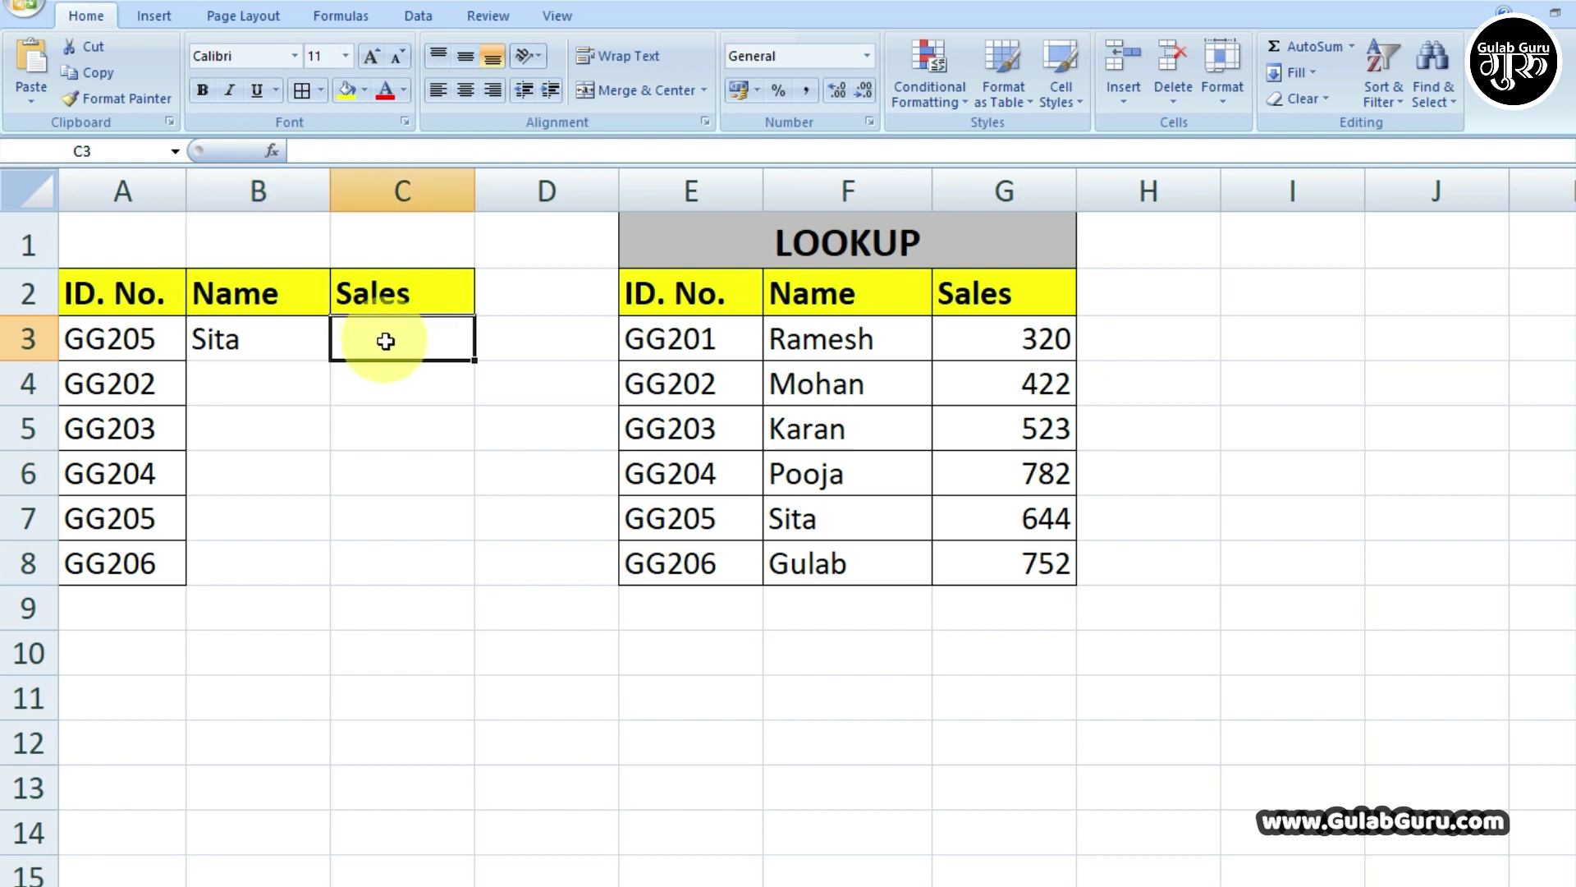
text(=)
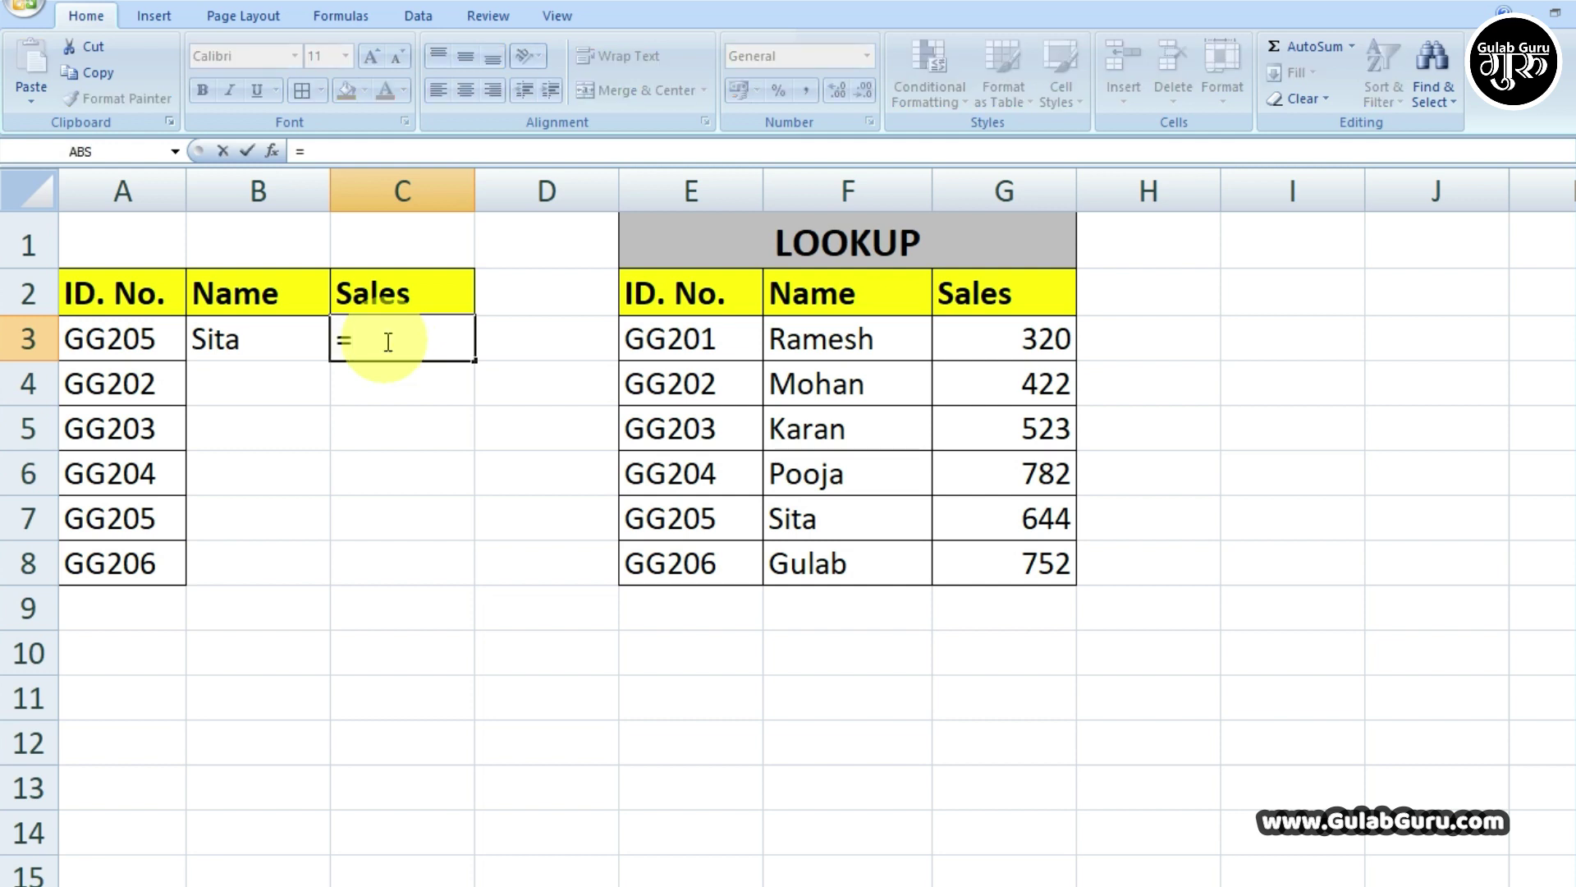
text(LO)
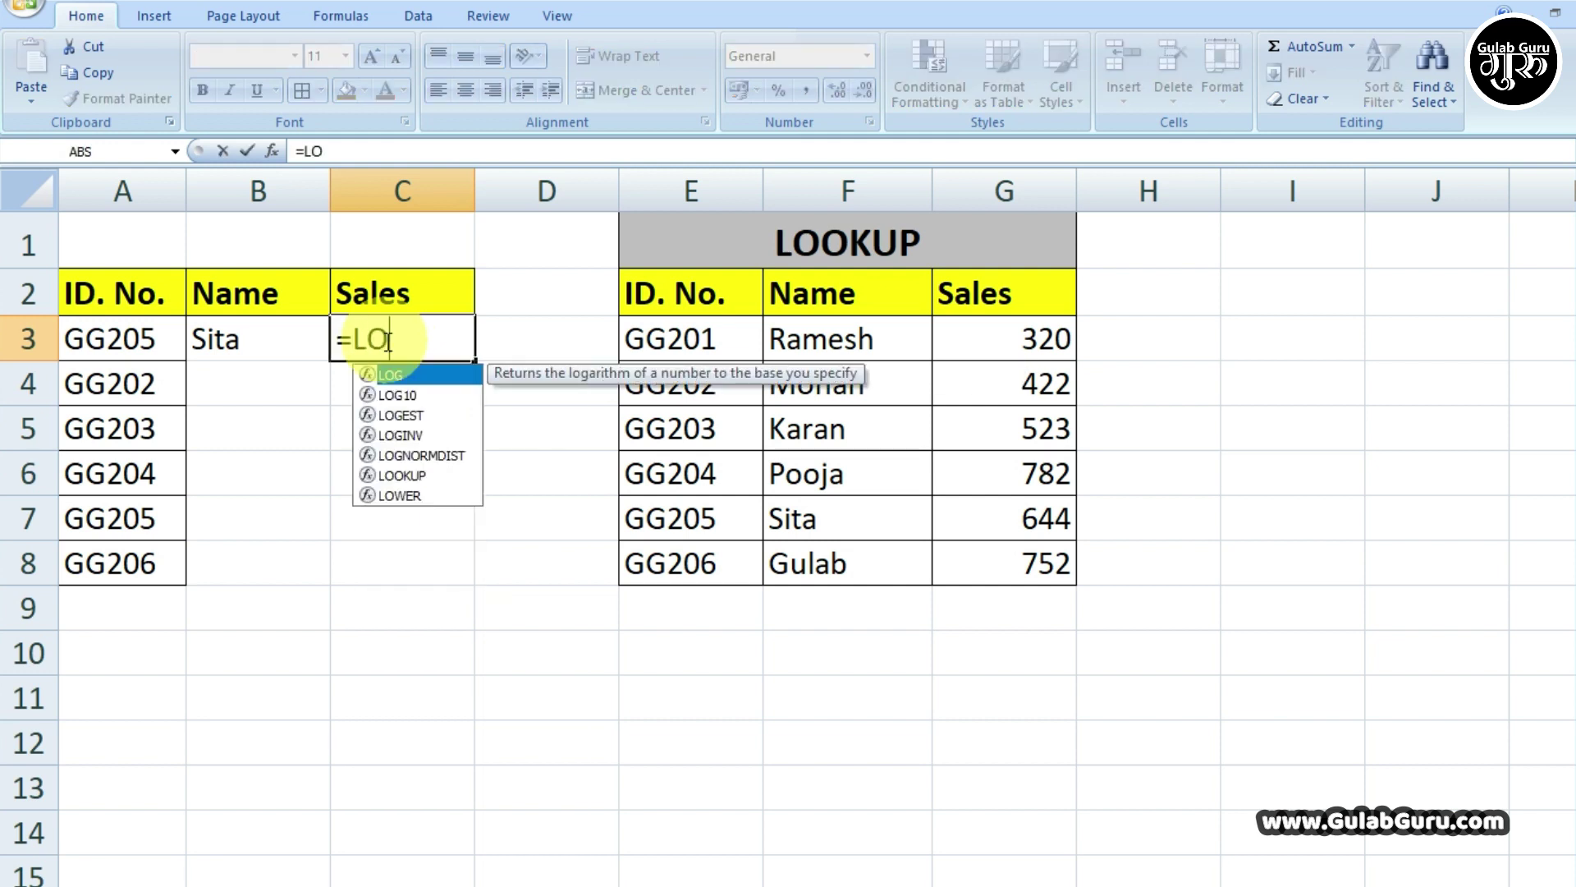
text(OKUP()
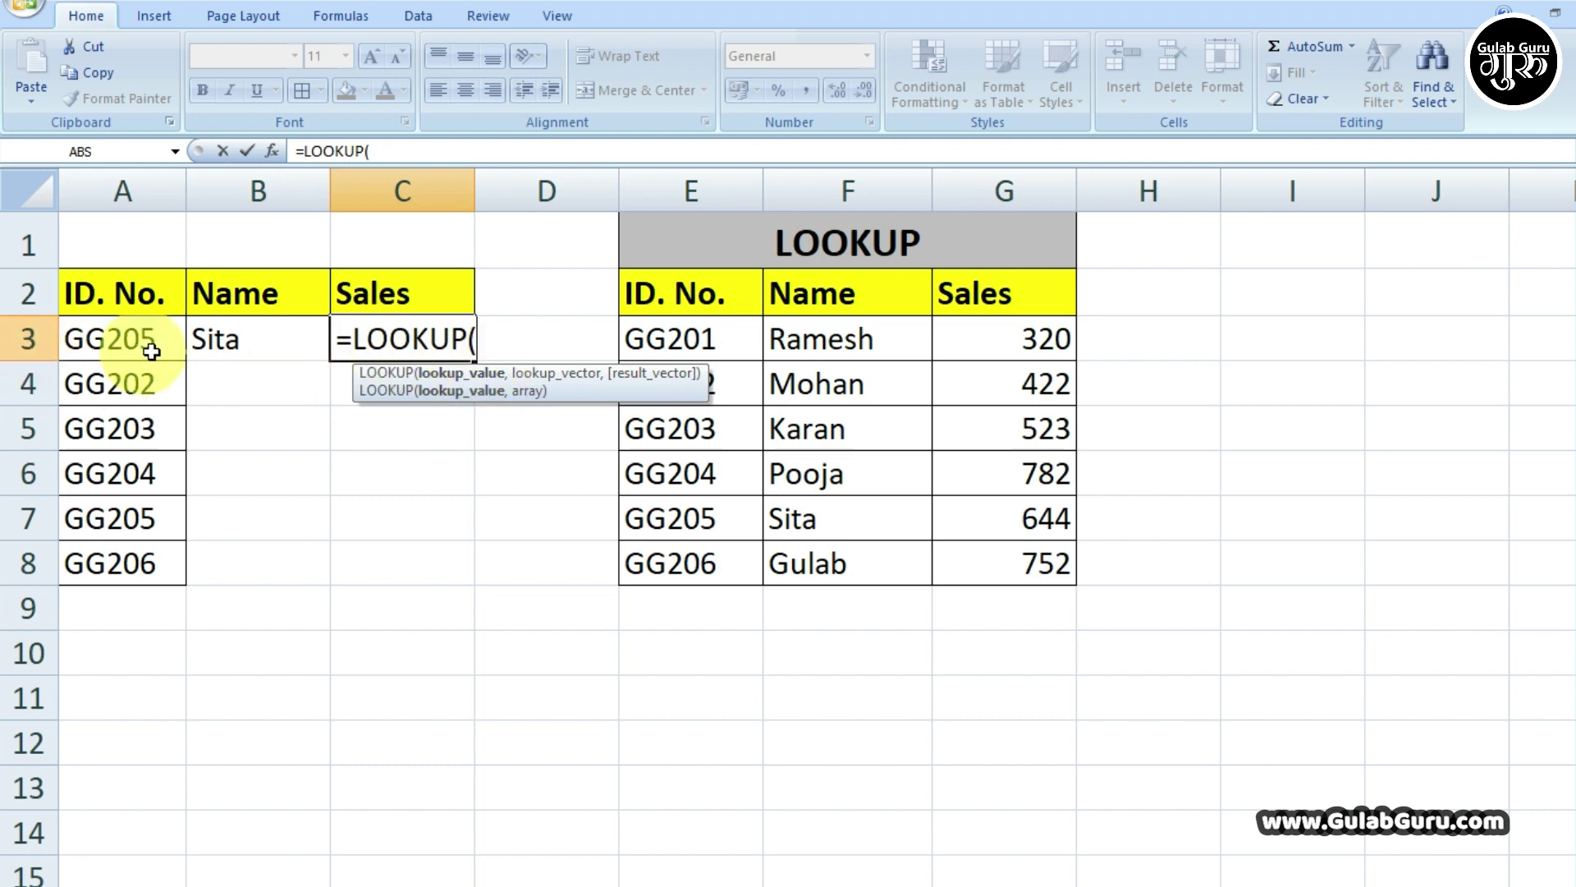
click(102, 341)
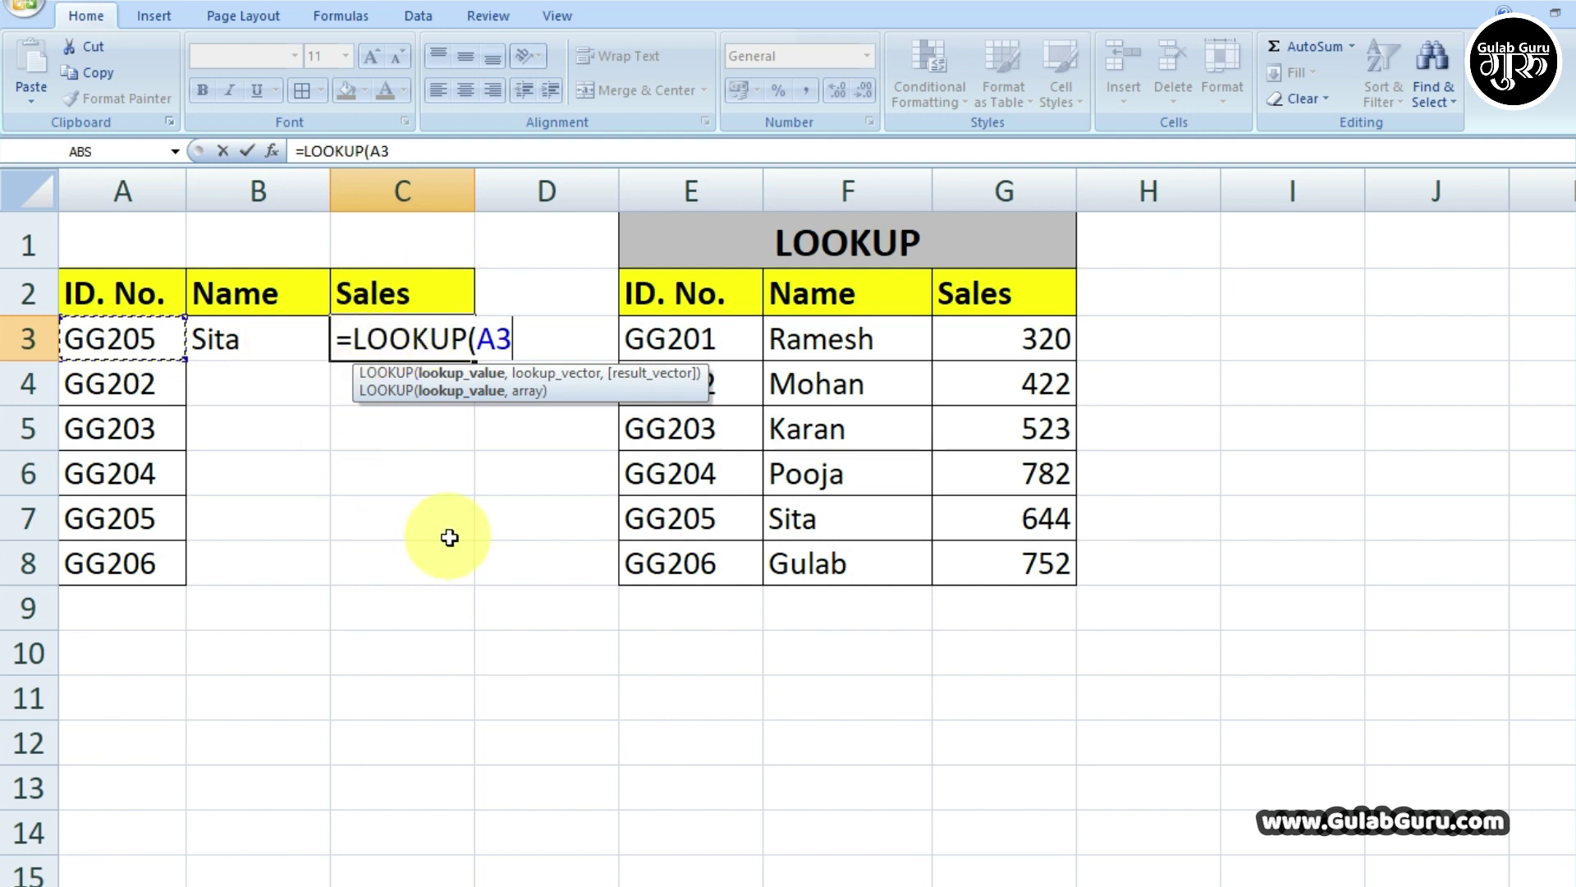
text(,)
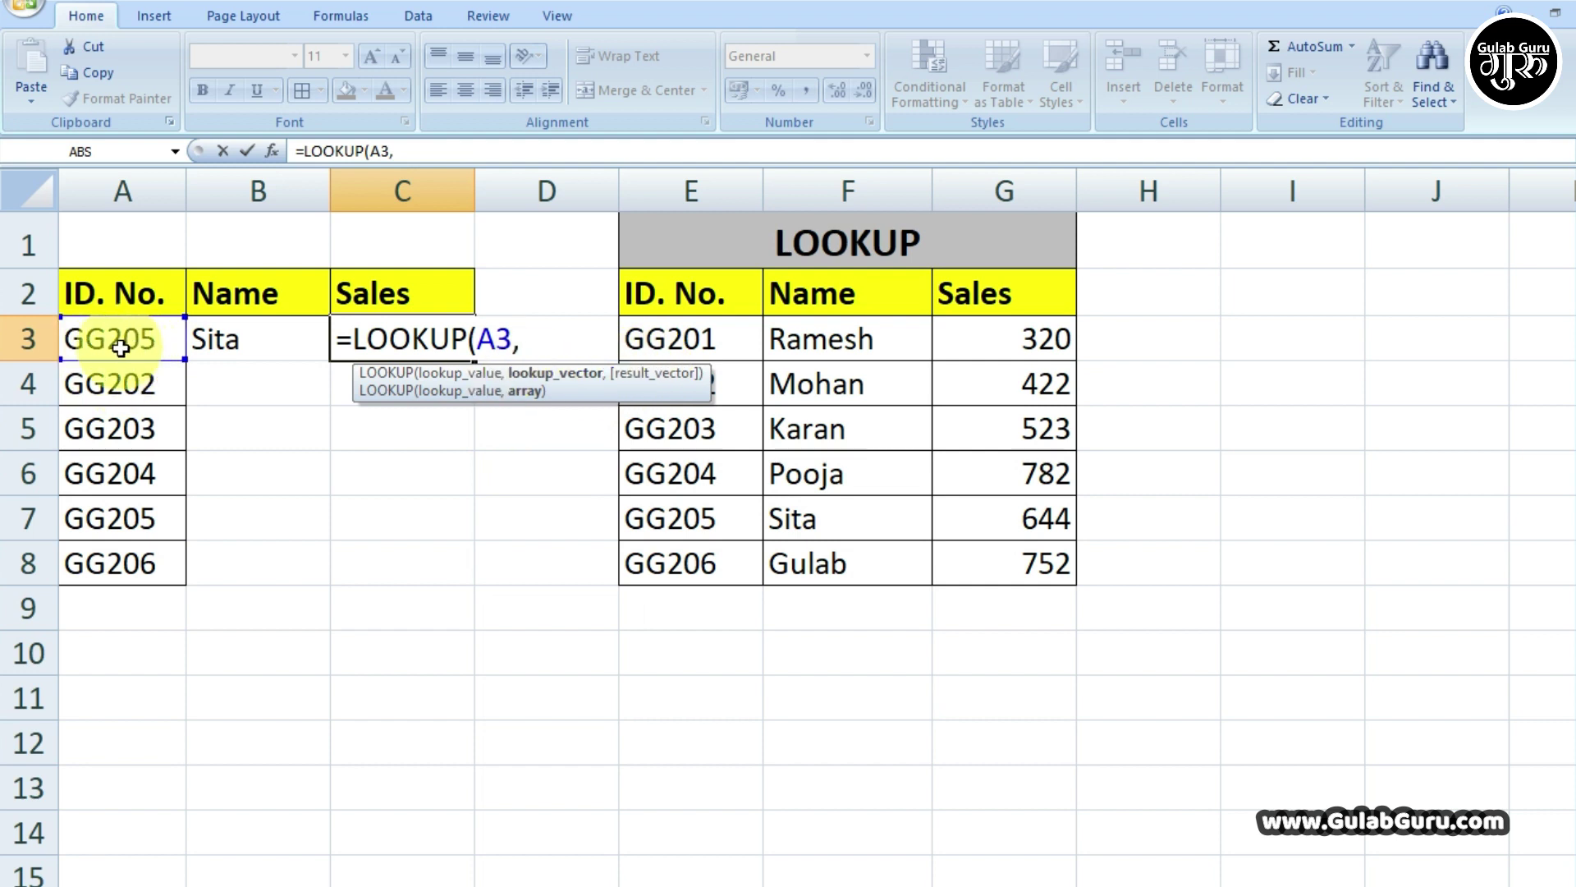
Add E2:E8 as the lookup vector and G2:G8 as the result vector, and commit the C3 formula
drag(697, 295, 696, 561)
text(,)
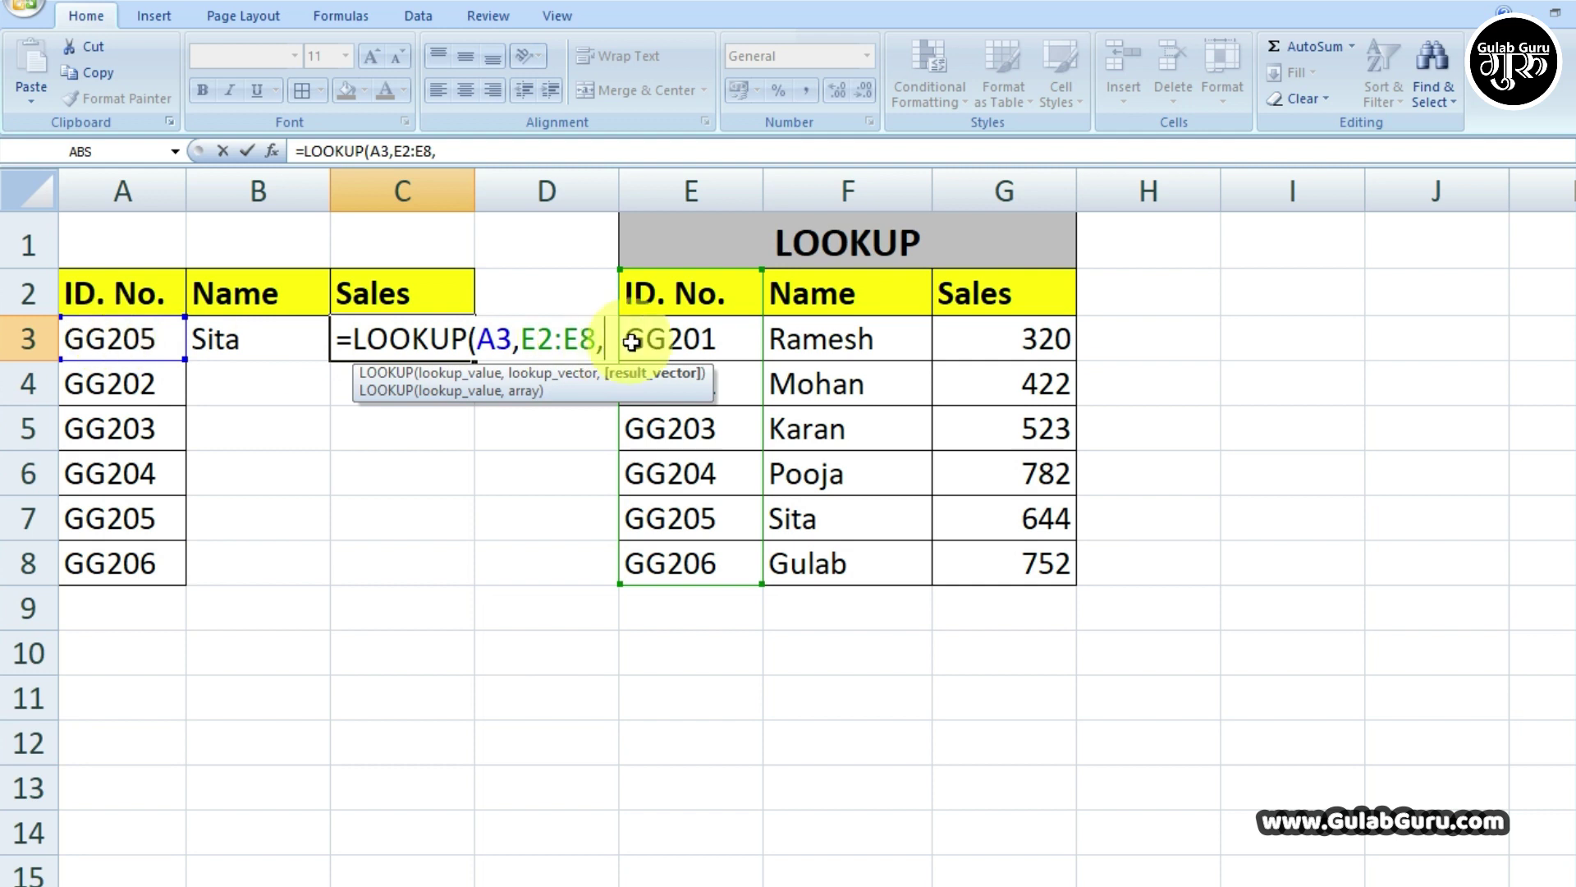
drag(1015, 296, 1018, 554)
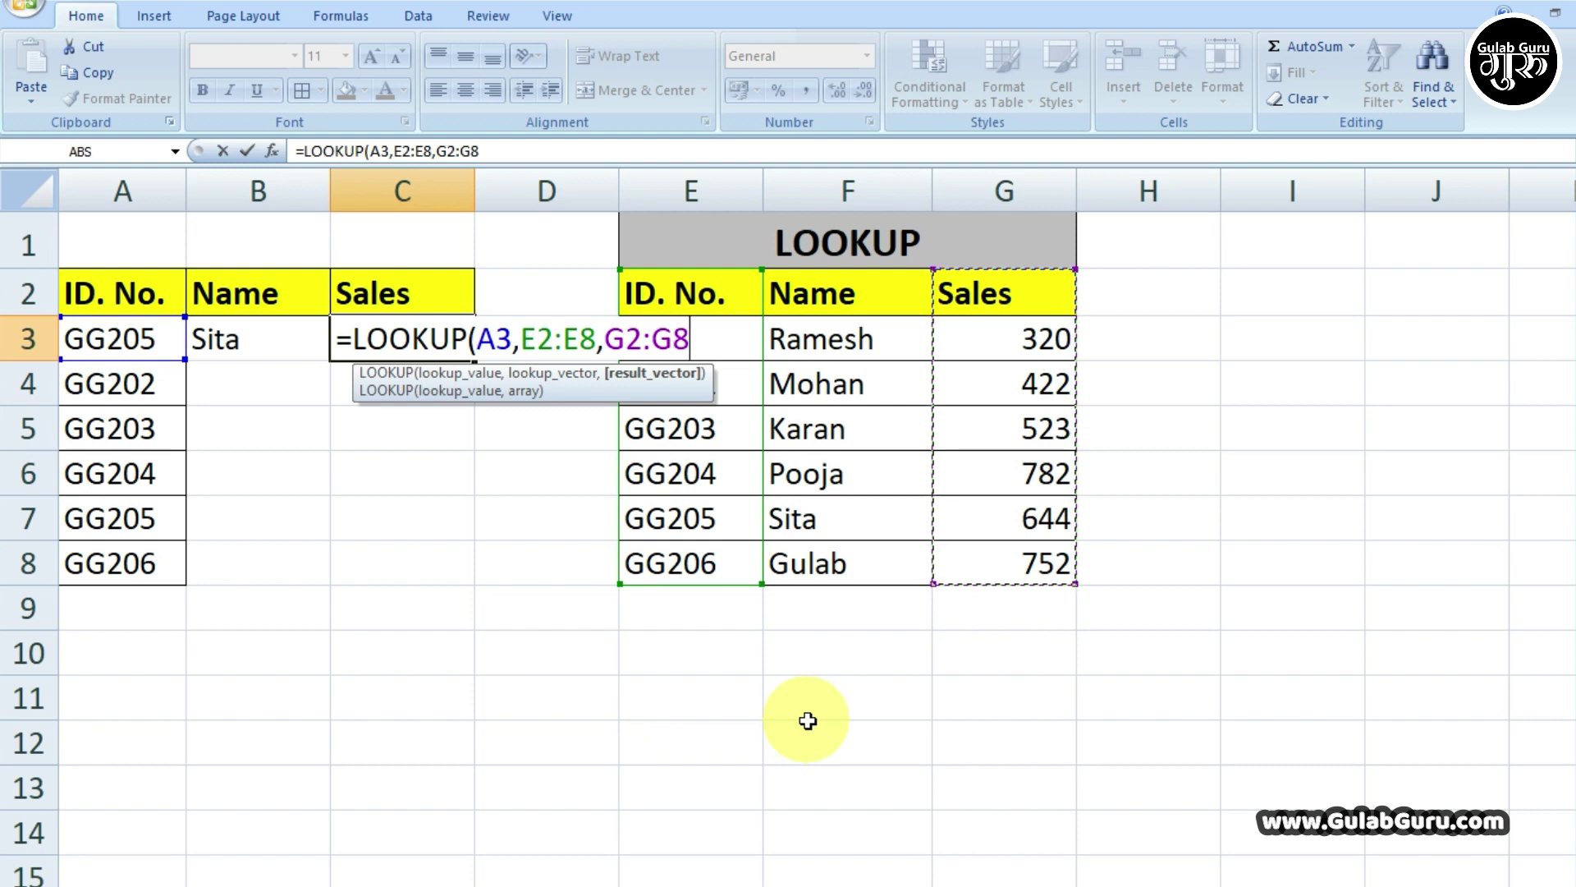
text())
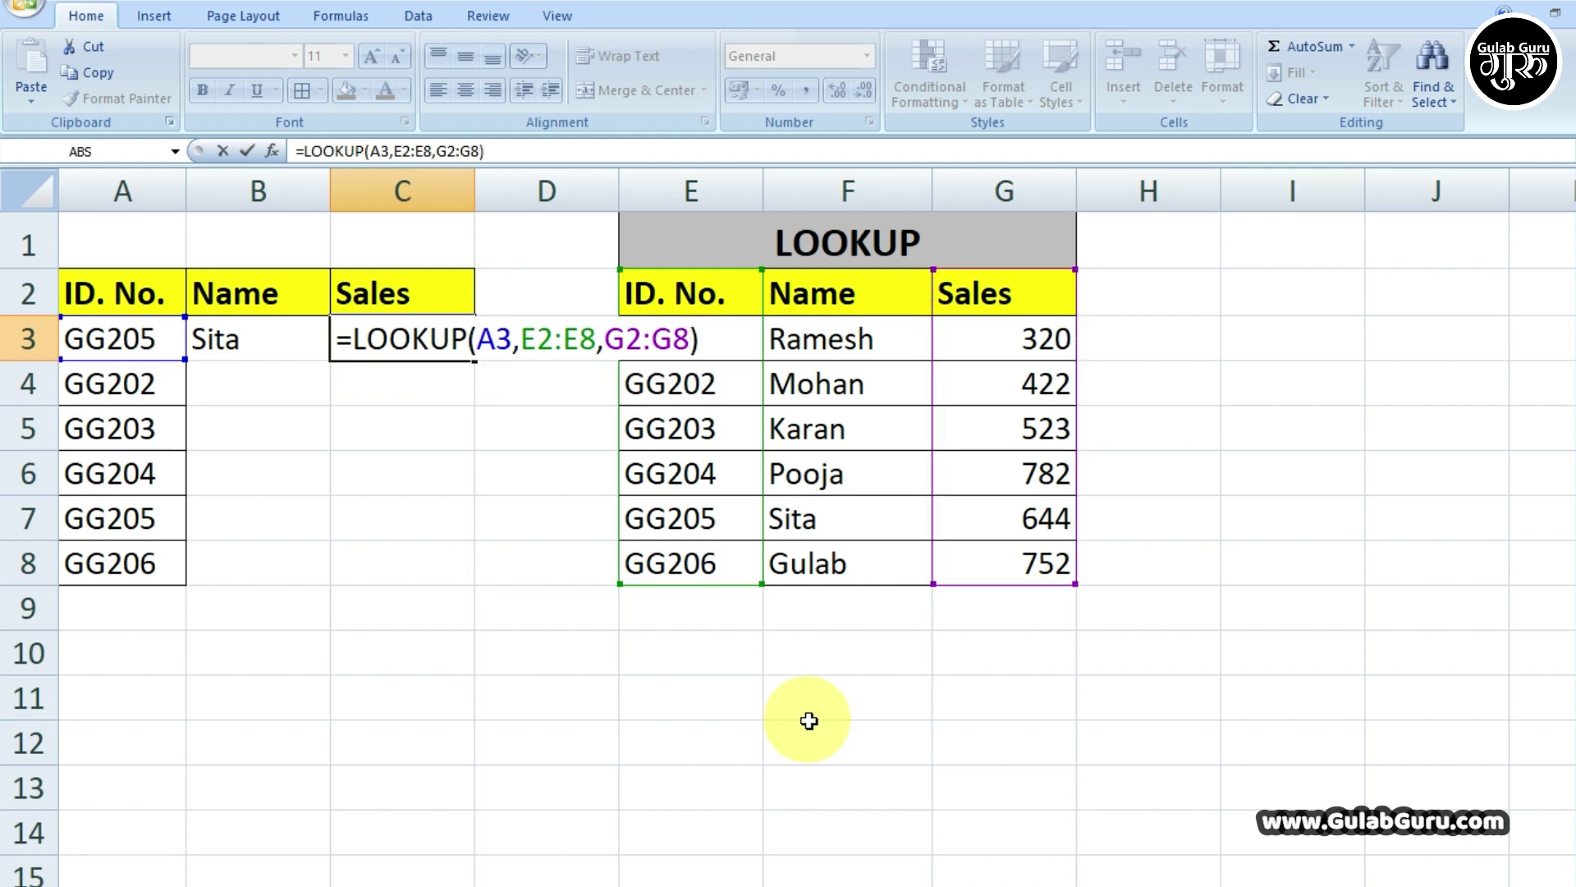
key(Return)
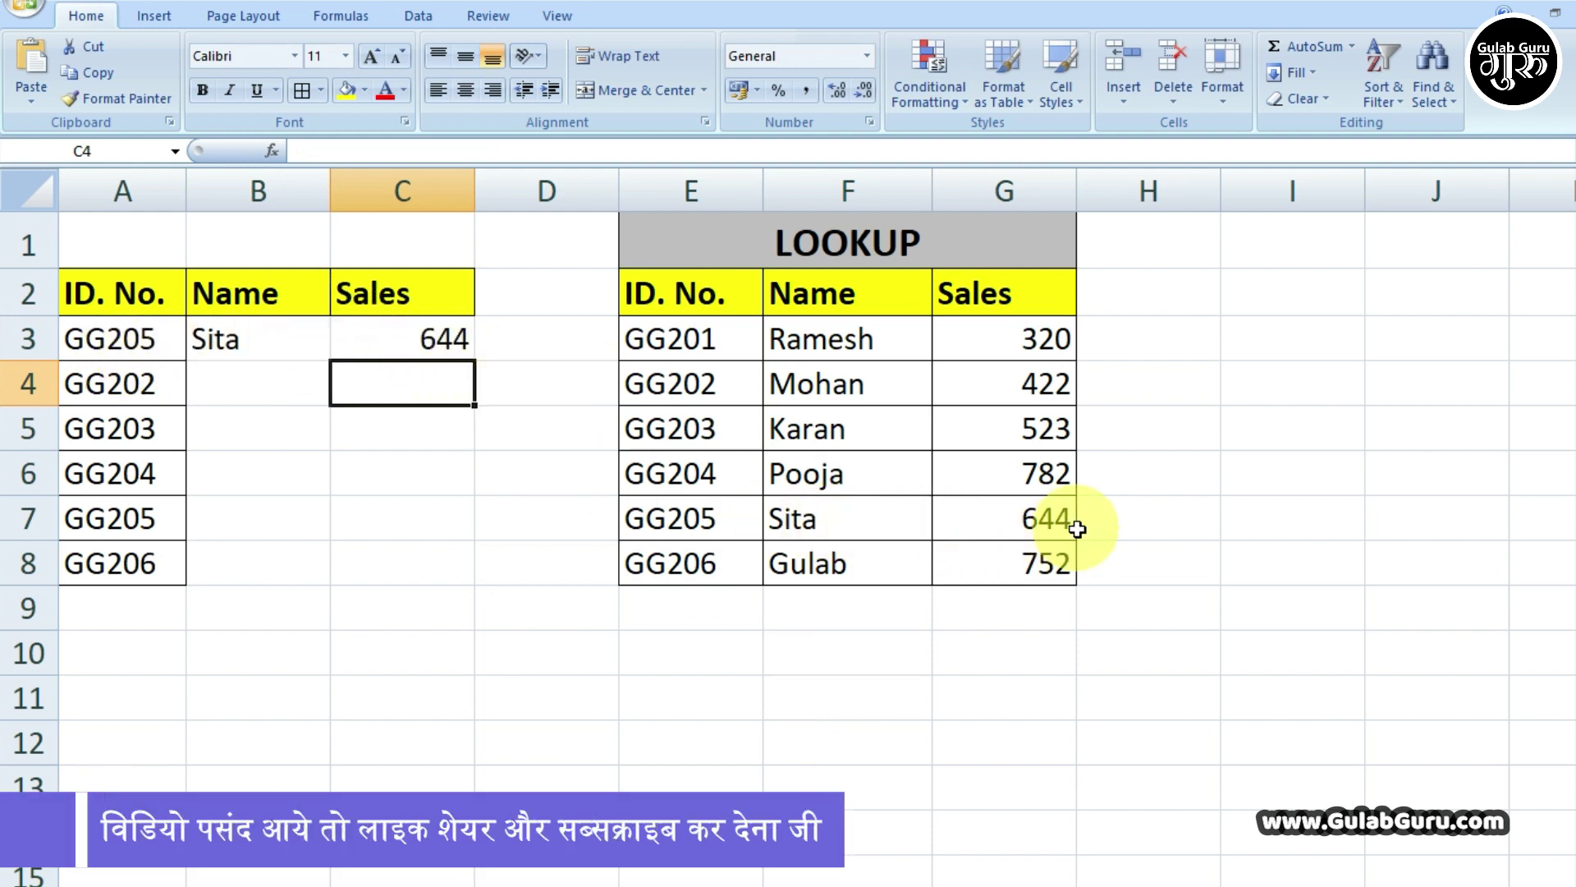
Change the ID in cell A3 to GG201 to test both LOOKUP formulas
double_click(150, 345)
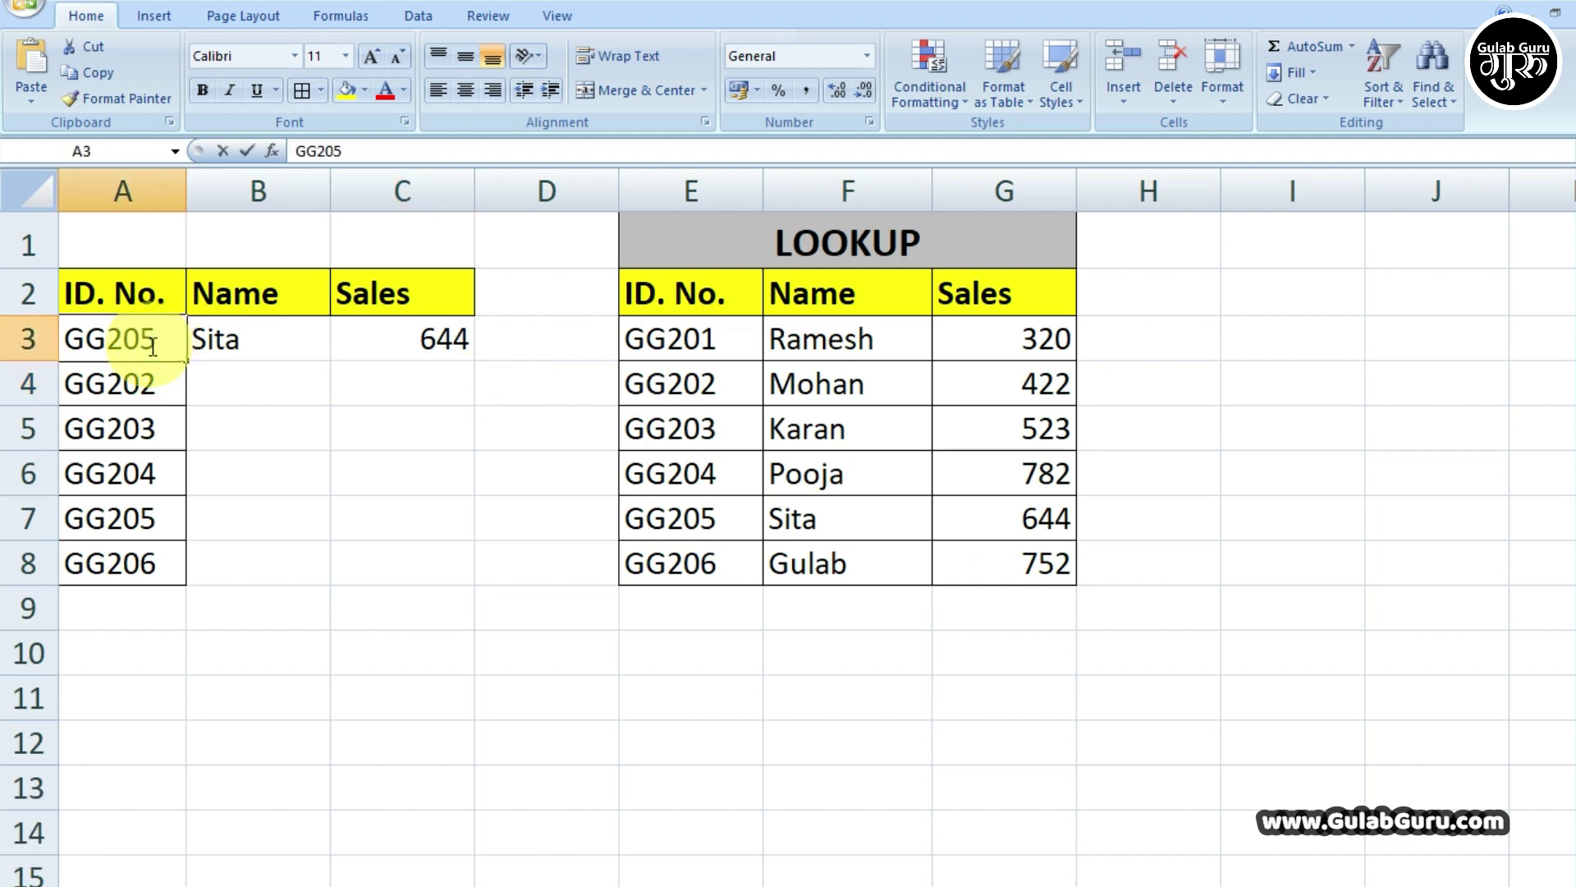
key(BackSpace)
text(1)
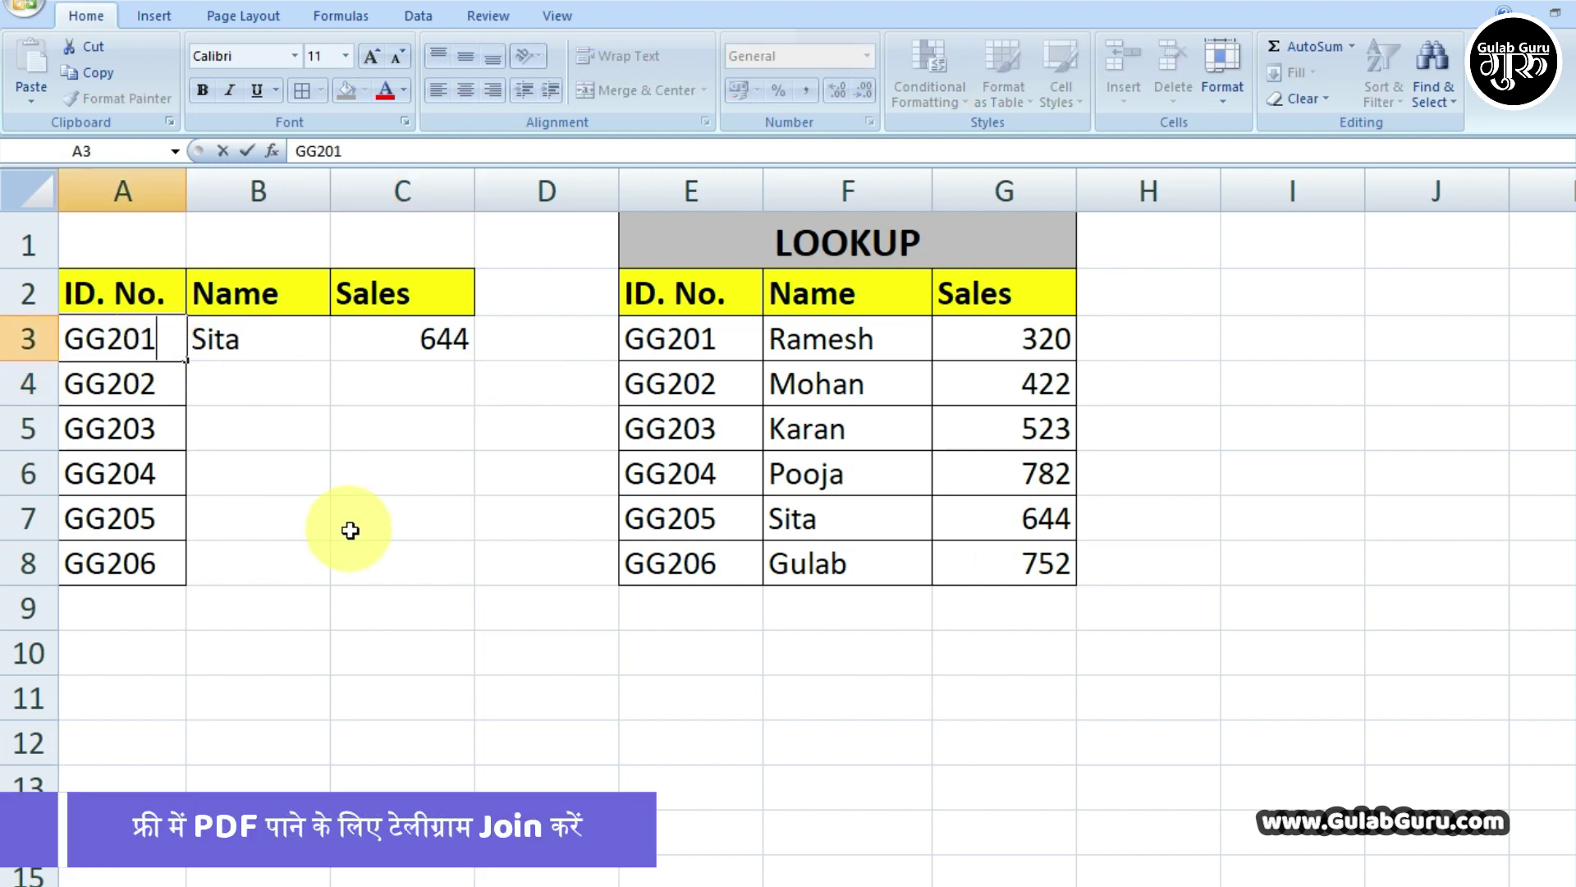
click(551, 599)
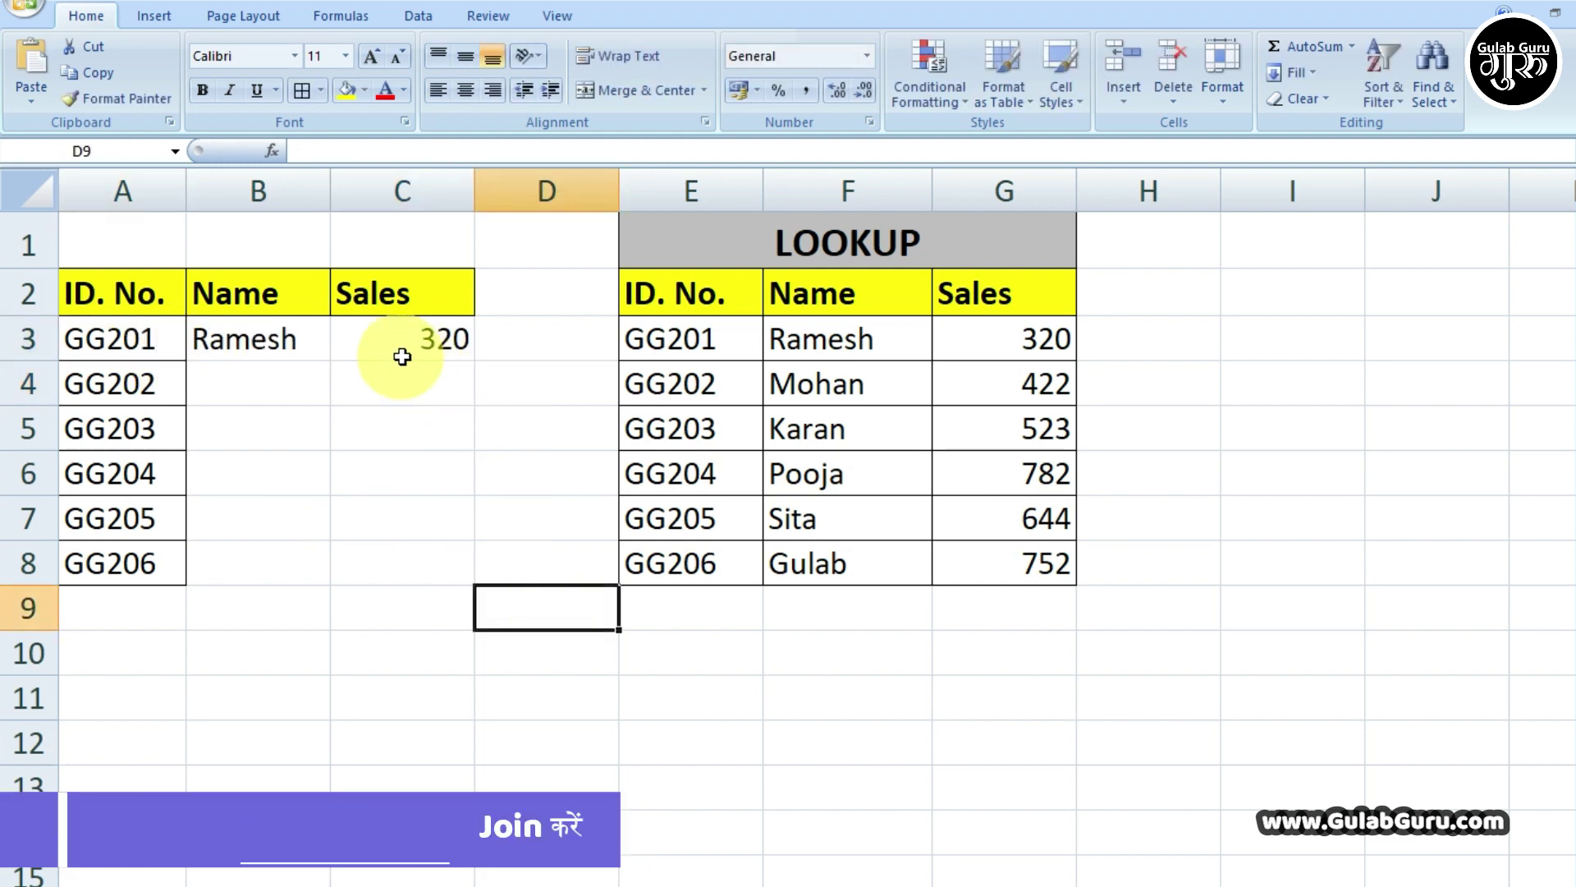
Fill the LOOKUP formulas in B3:C3 down to row 8 for the remaining IDs
drag(246, 339, 473, 571)
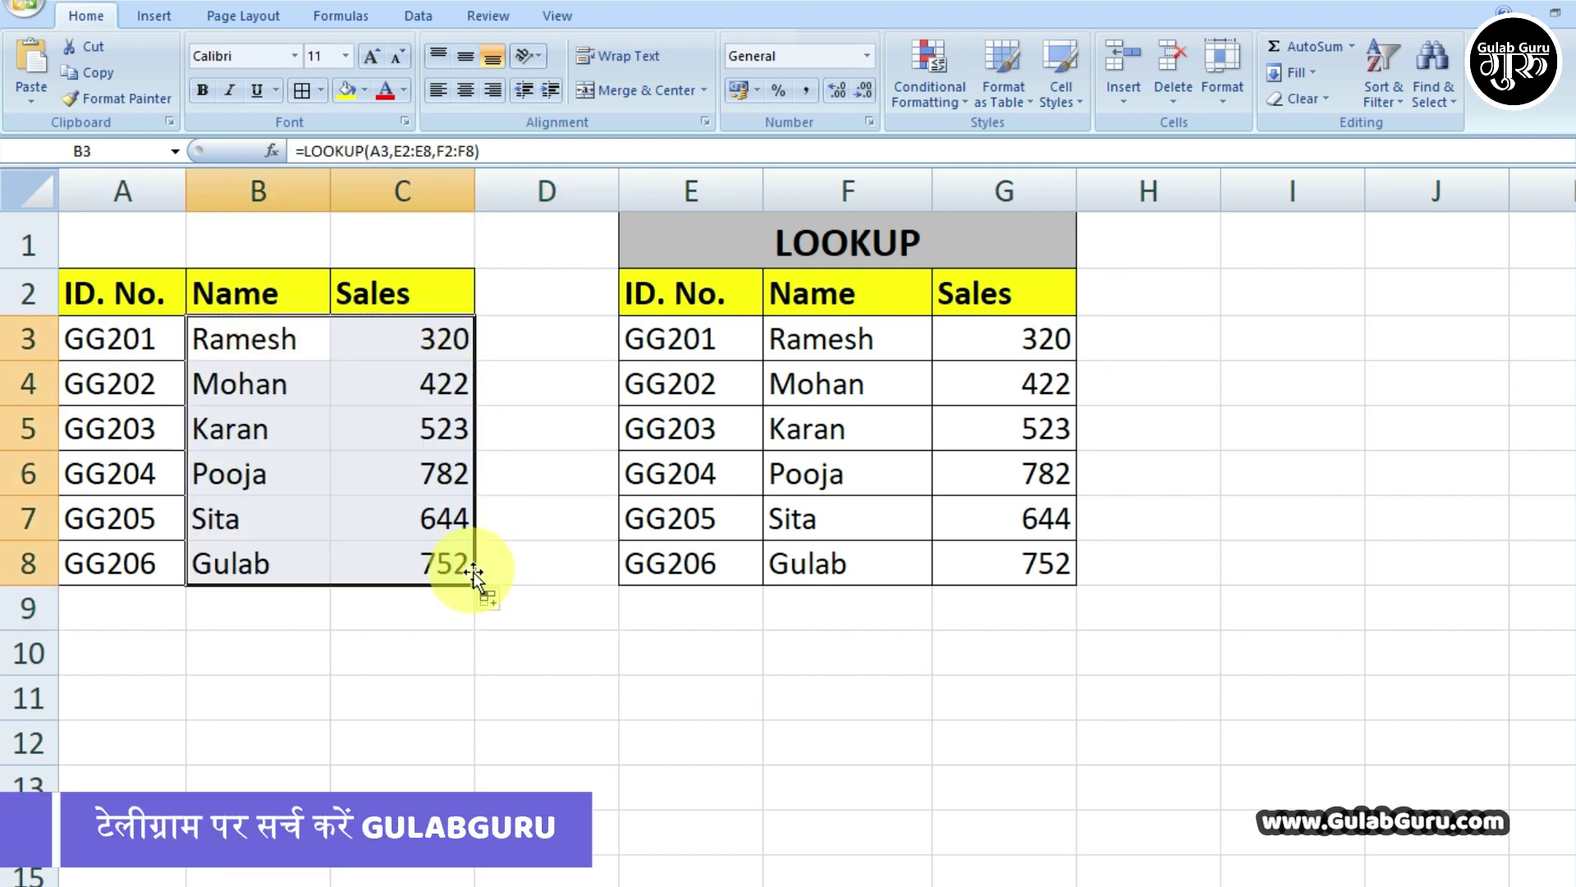
click(552, 569)
click(589, 654)
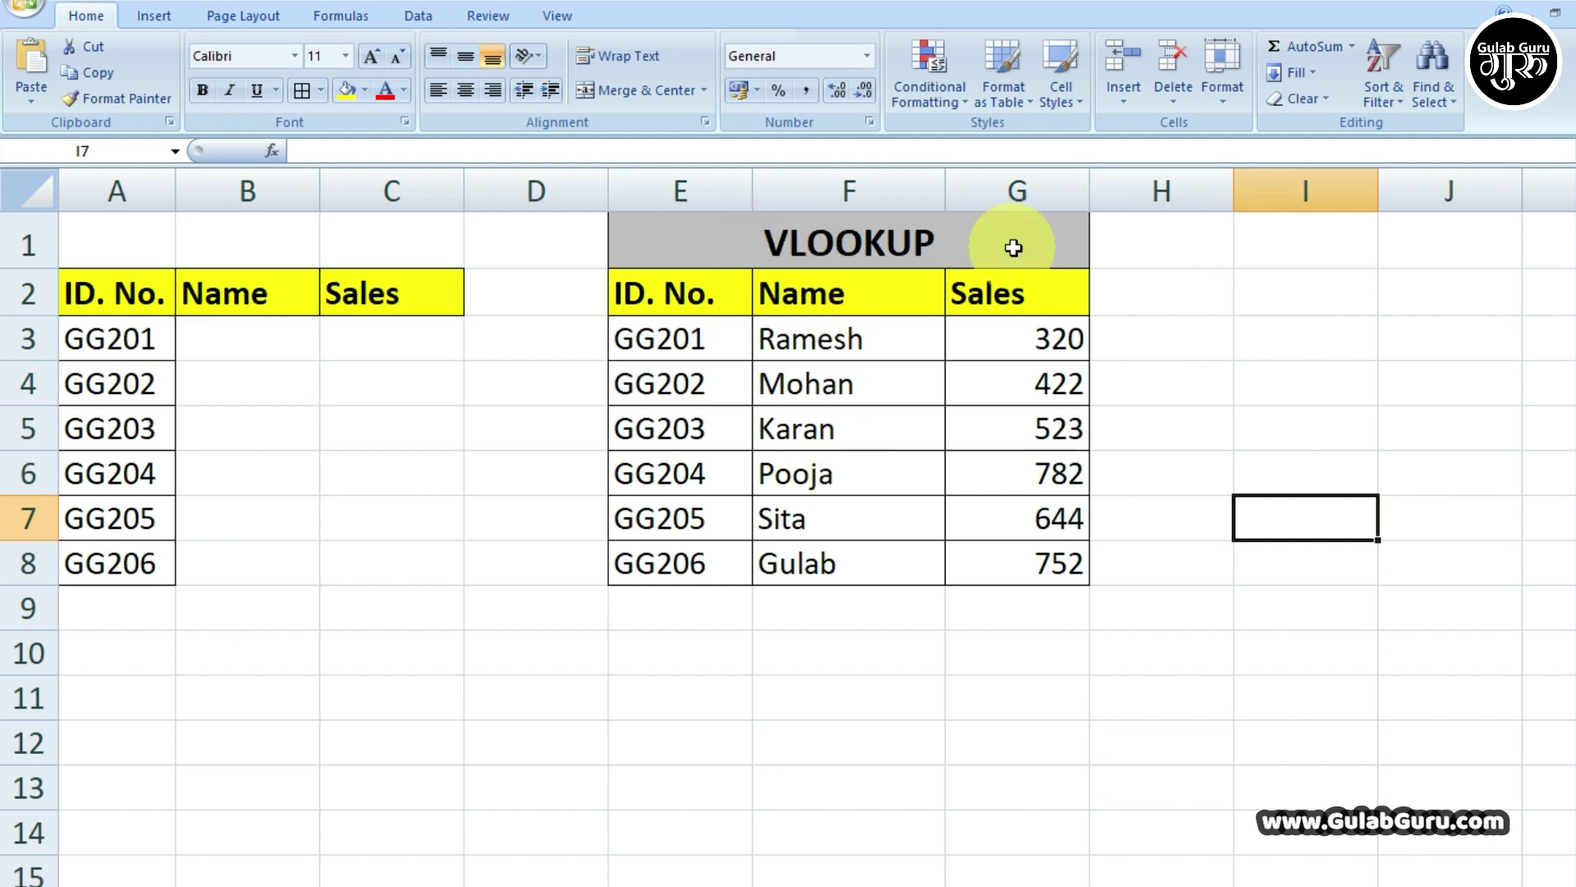
Start a VLOOKUP formula in cell B3 of the VLOOKUP sheet with A3 as the lookup value
click(274, 348)
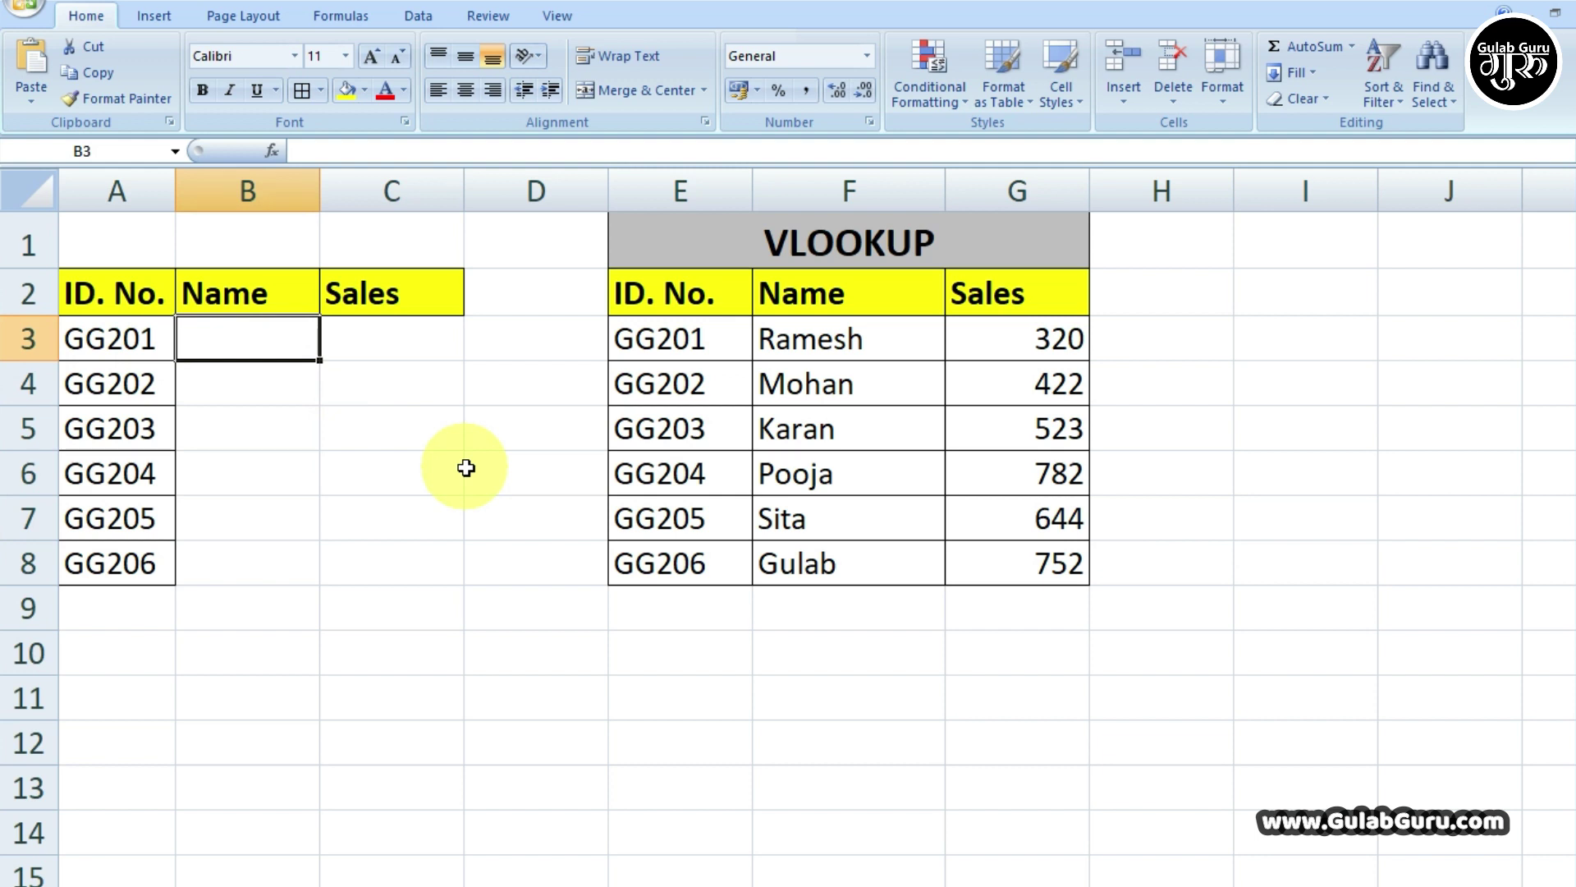
text(=)
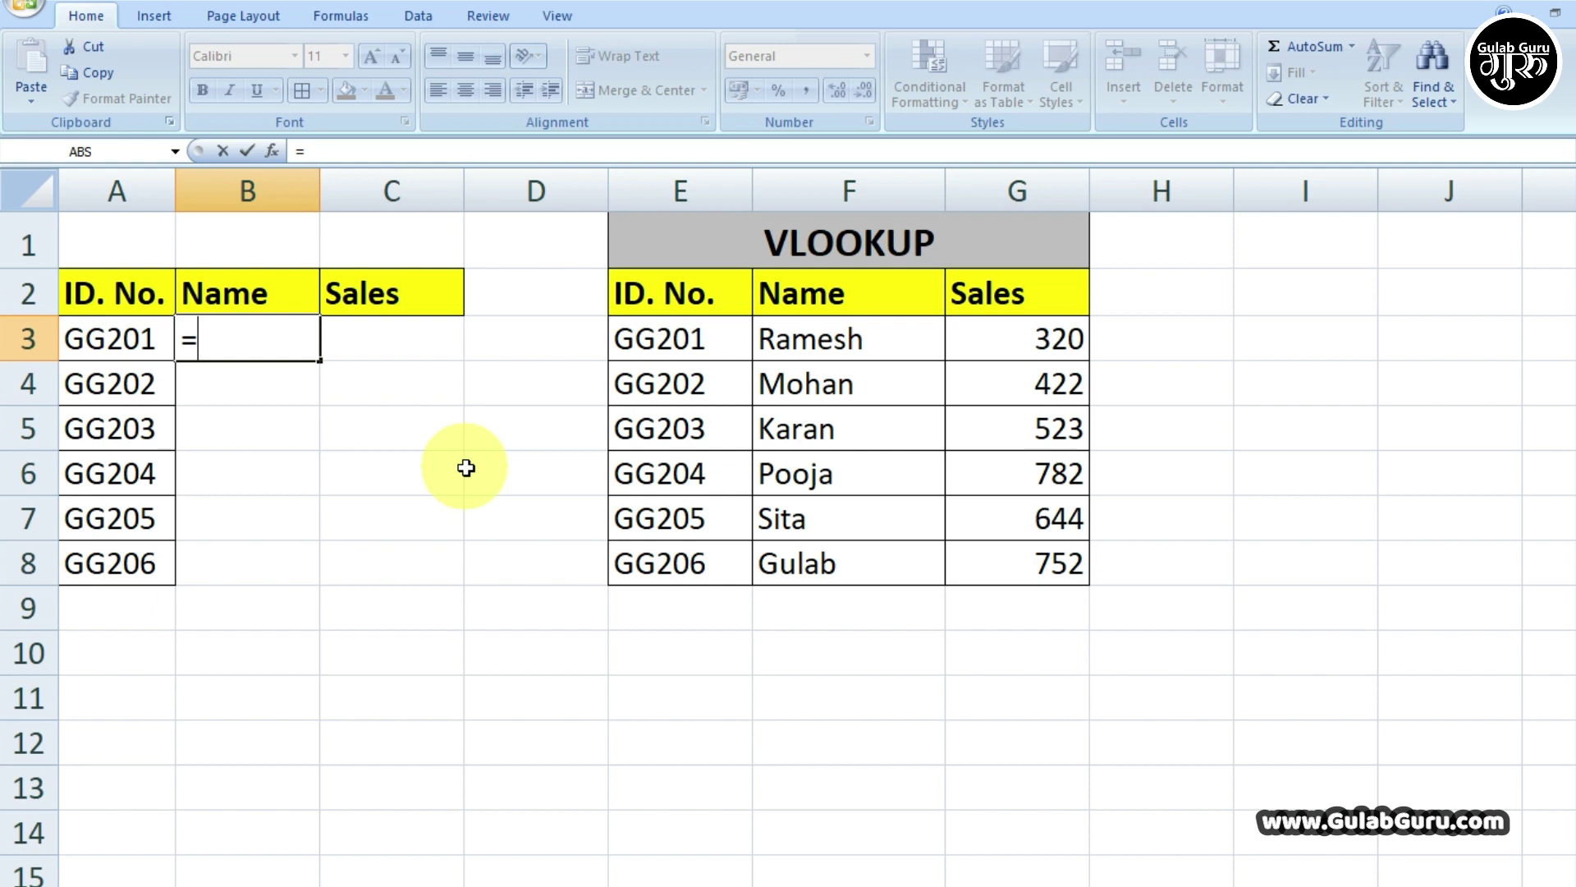
text(V)
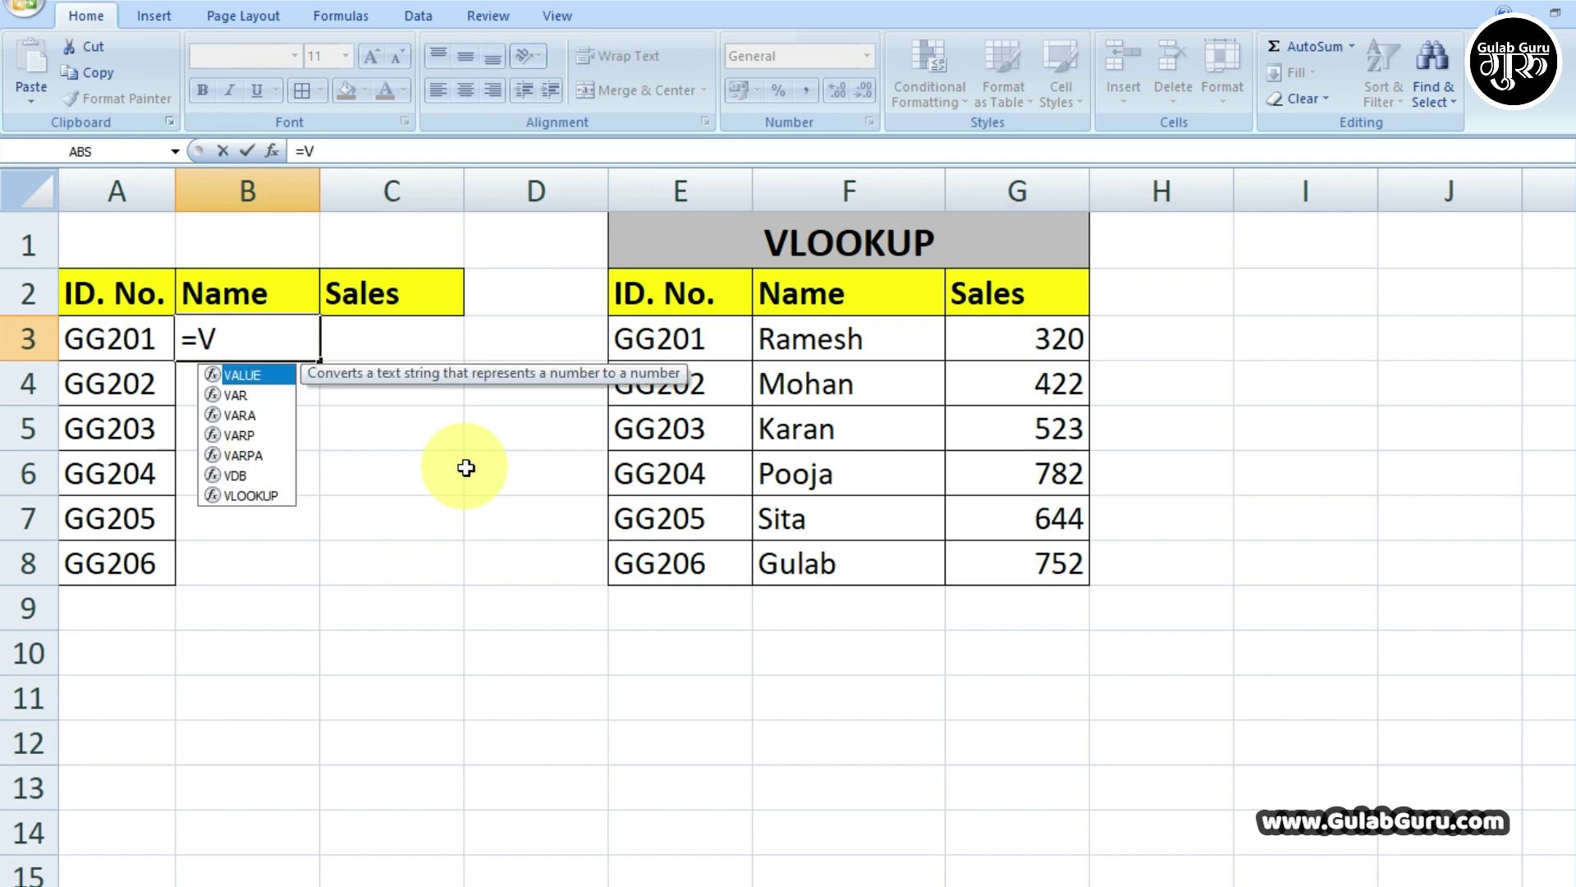
text(L)
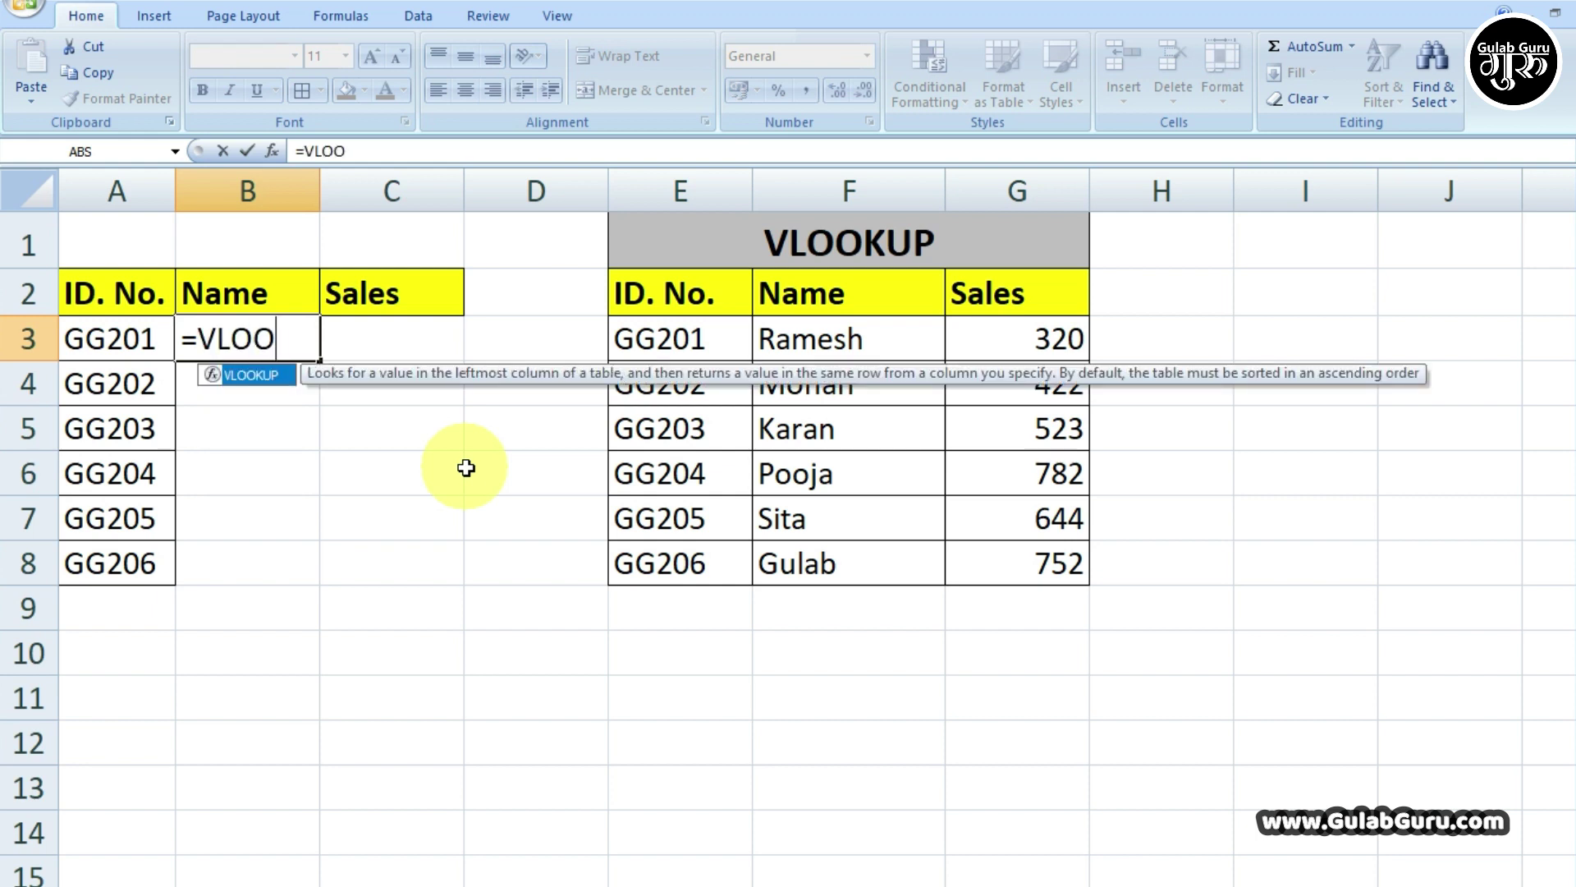
text(OO)
key(Tab)
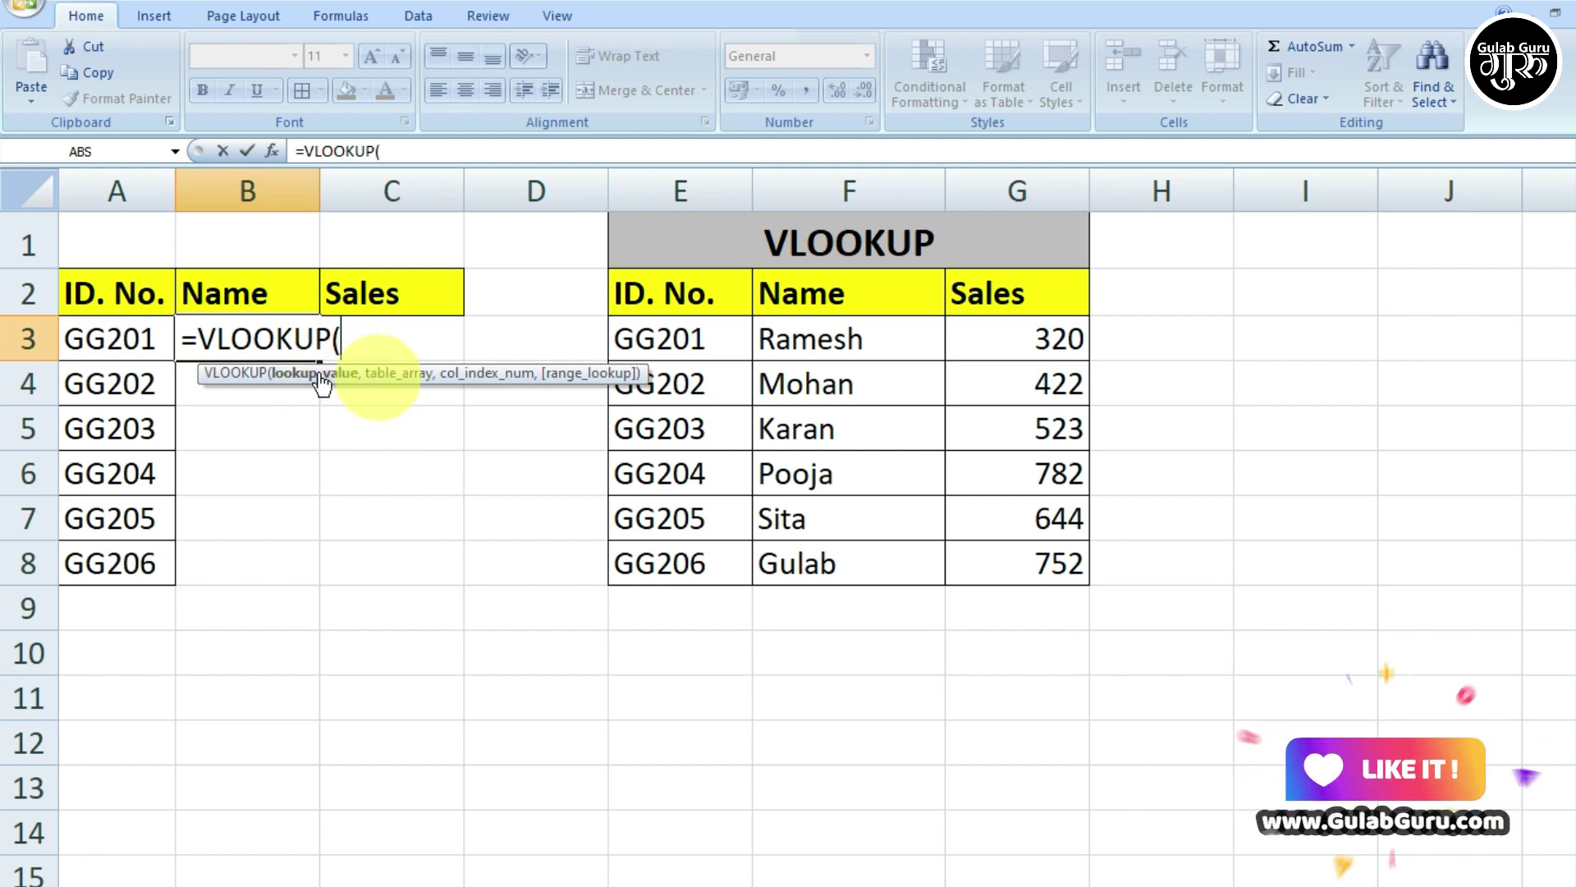
click(106, 337)
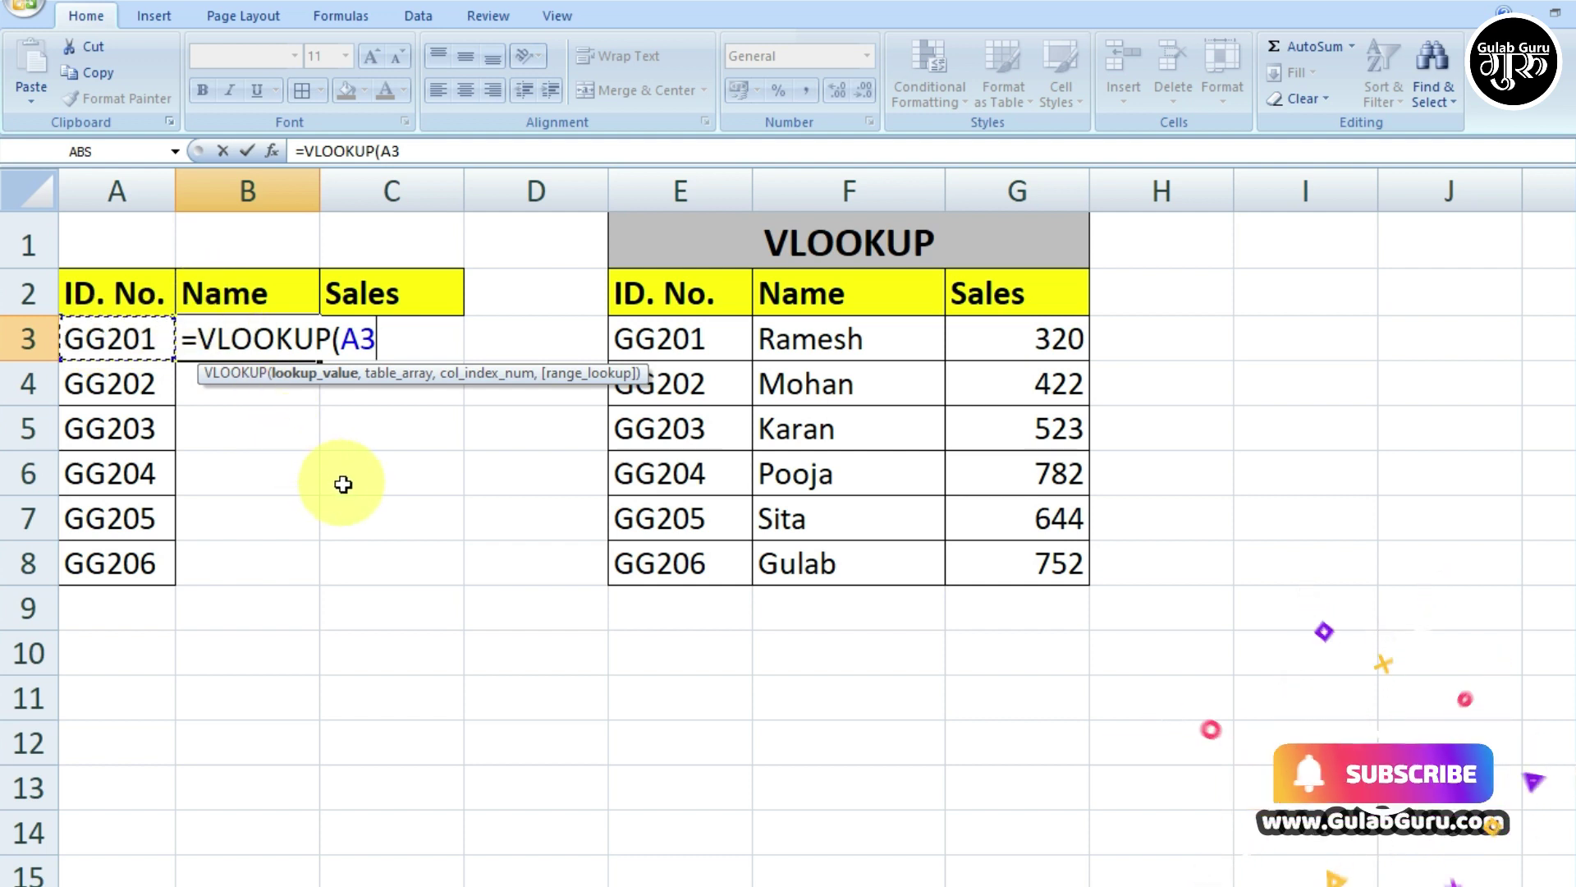
text(,)
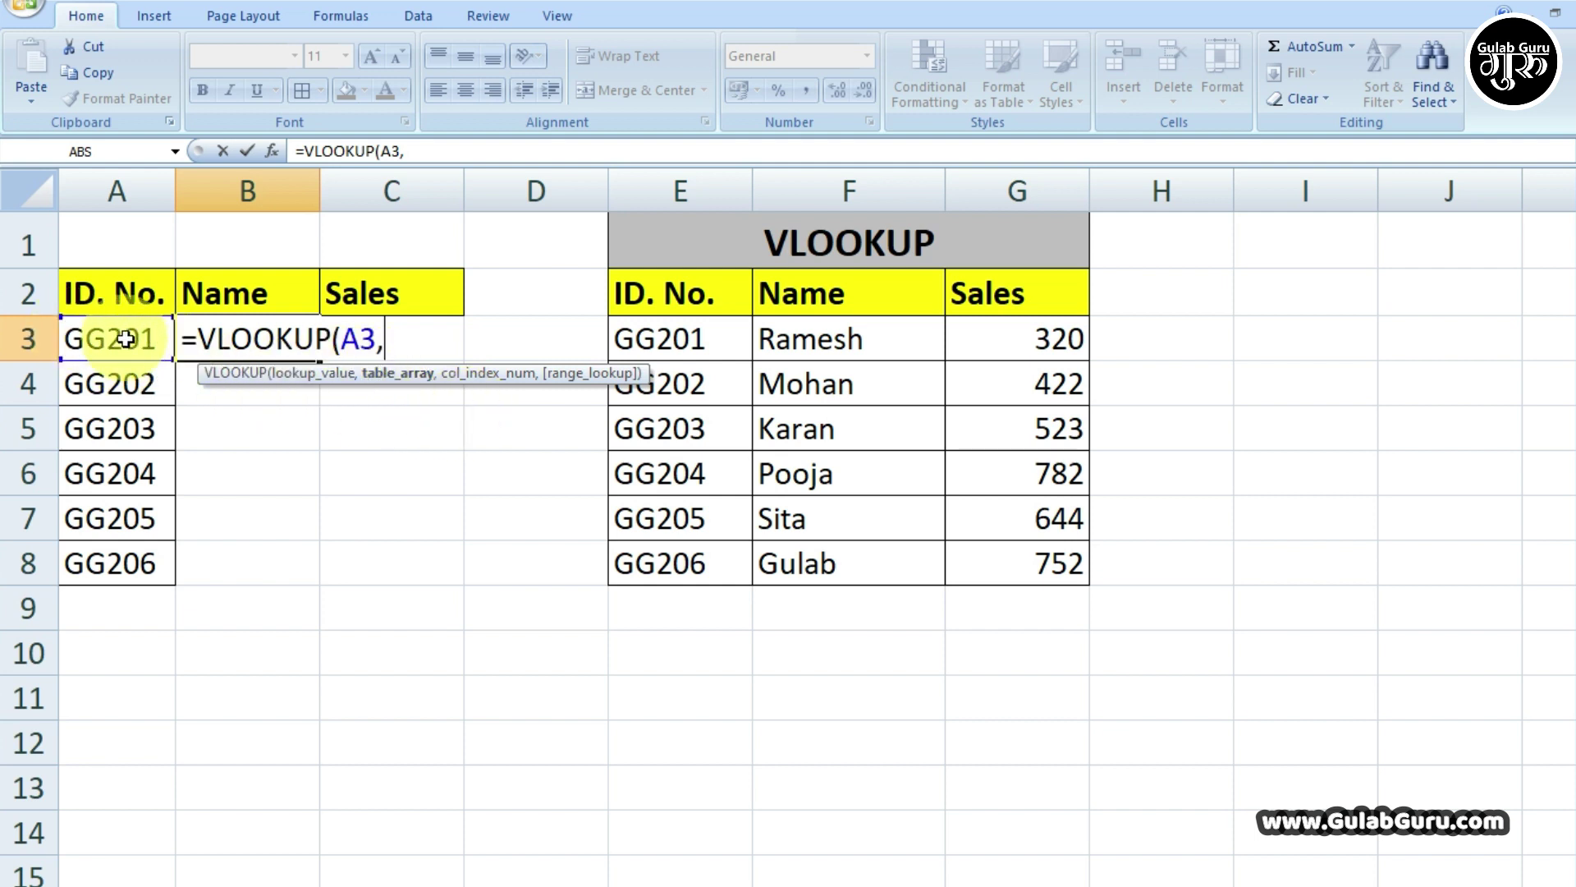
Use E2:G8 as the table array and 2 as the column index in the B3 formula
drag(649, 293, 1017, 565)
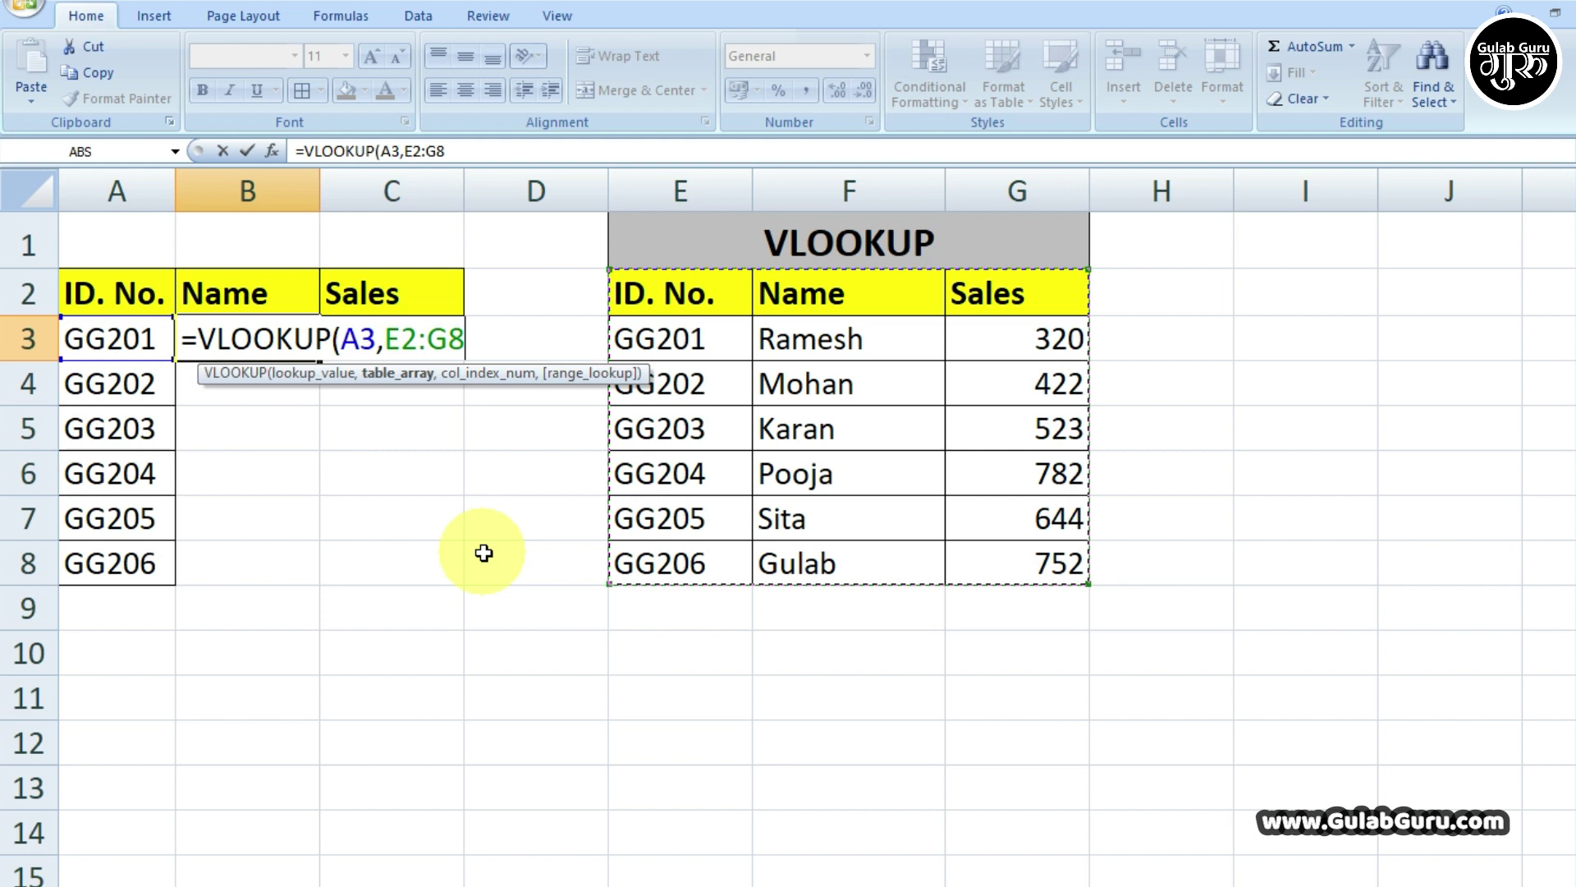
text(,)
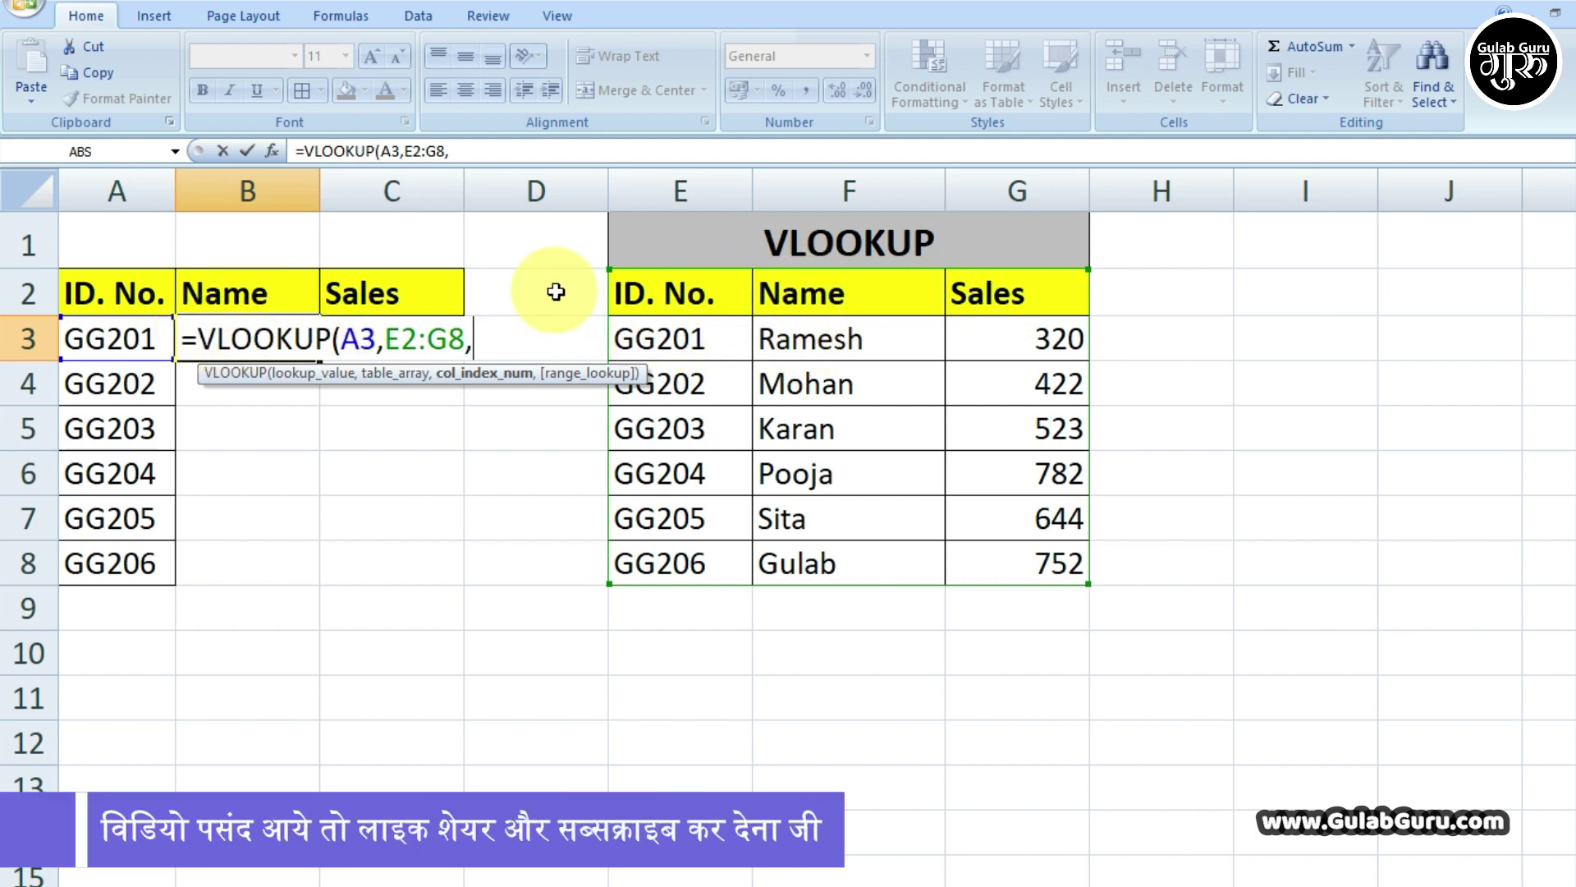
text(2)
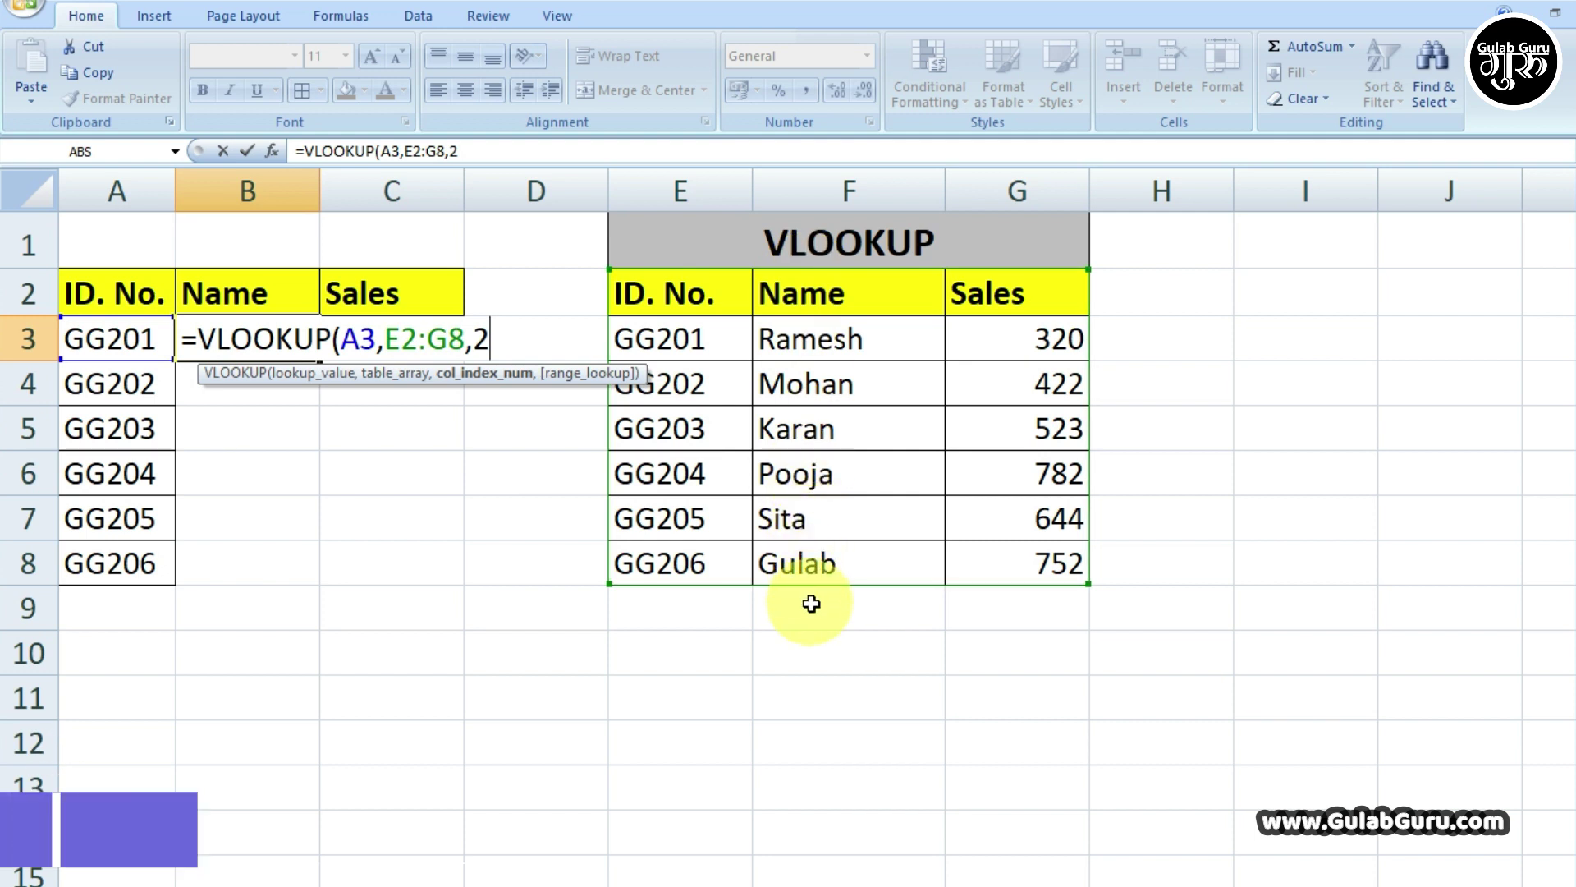
Set the range lookup to 0 in the B3 VLOOKUP formula, and fill the completed formula down to B8
text(,0)
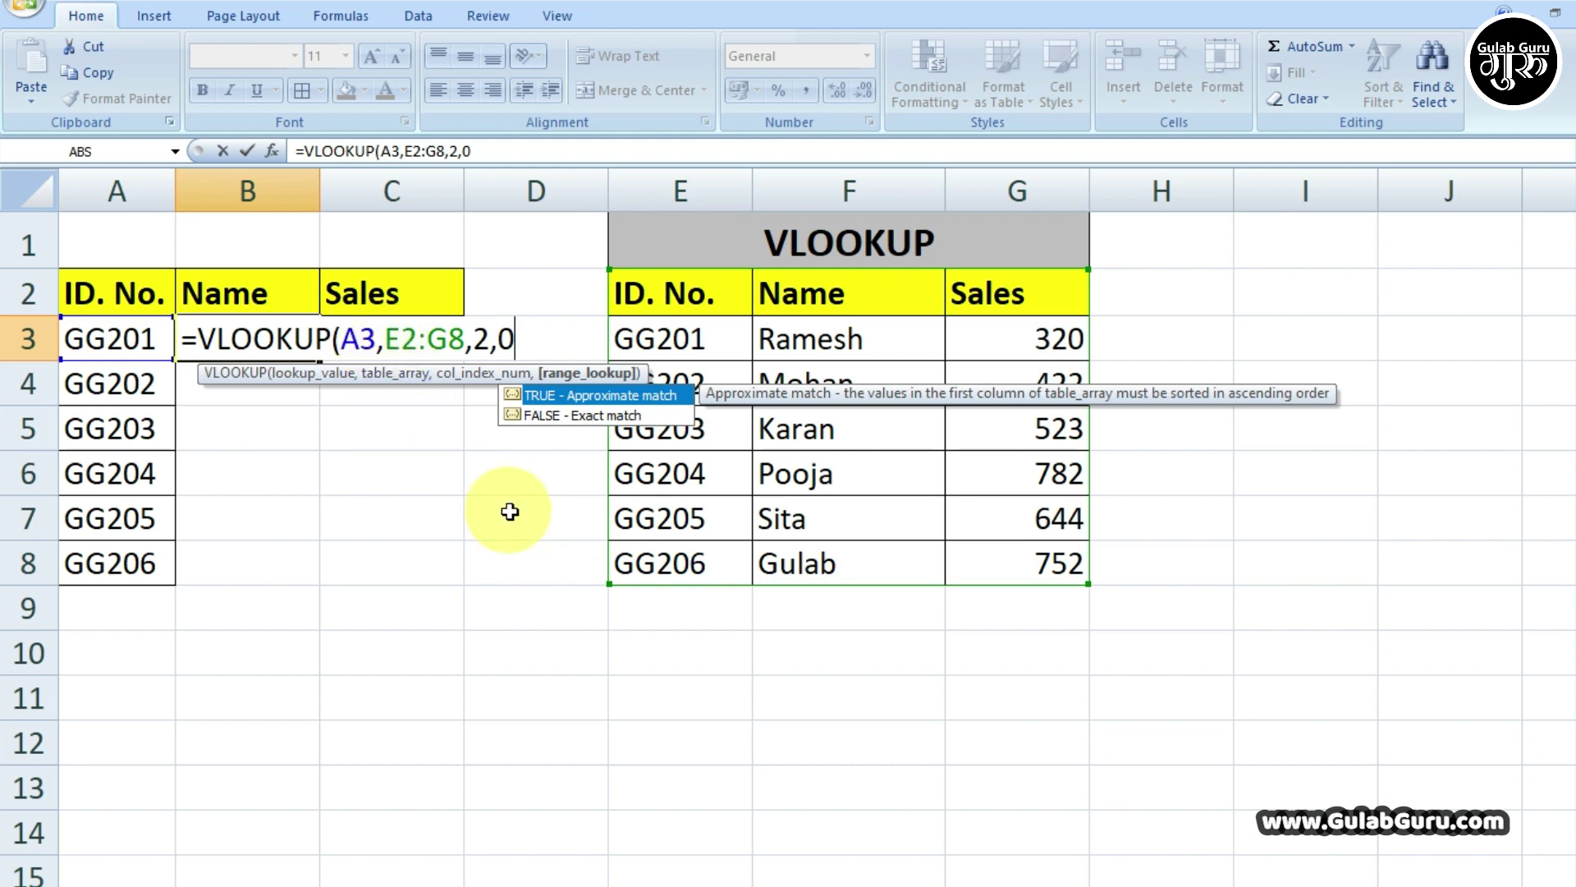
text())
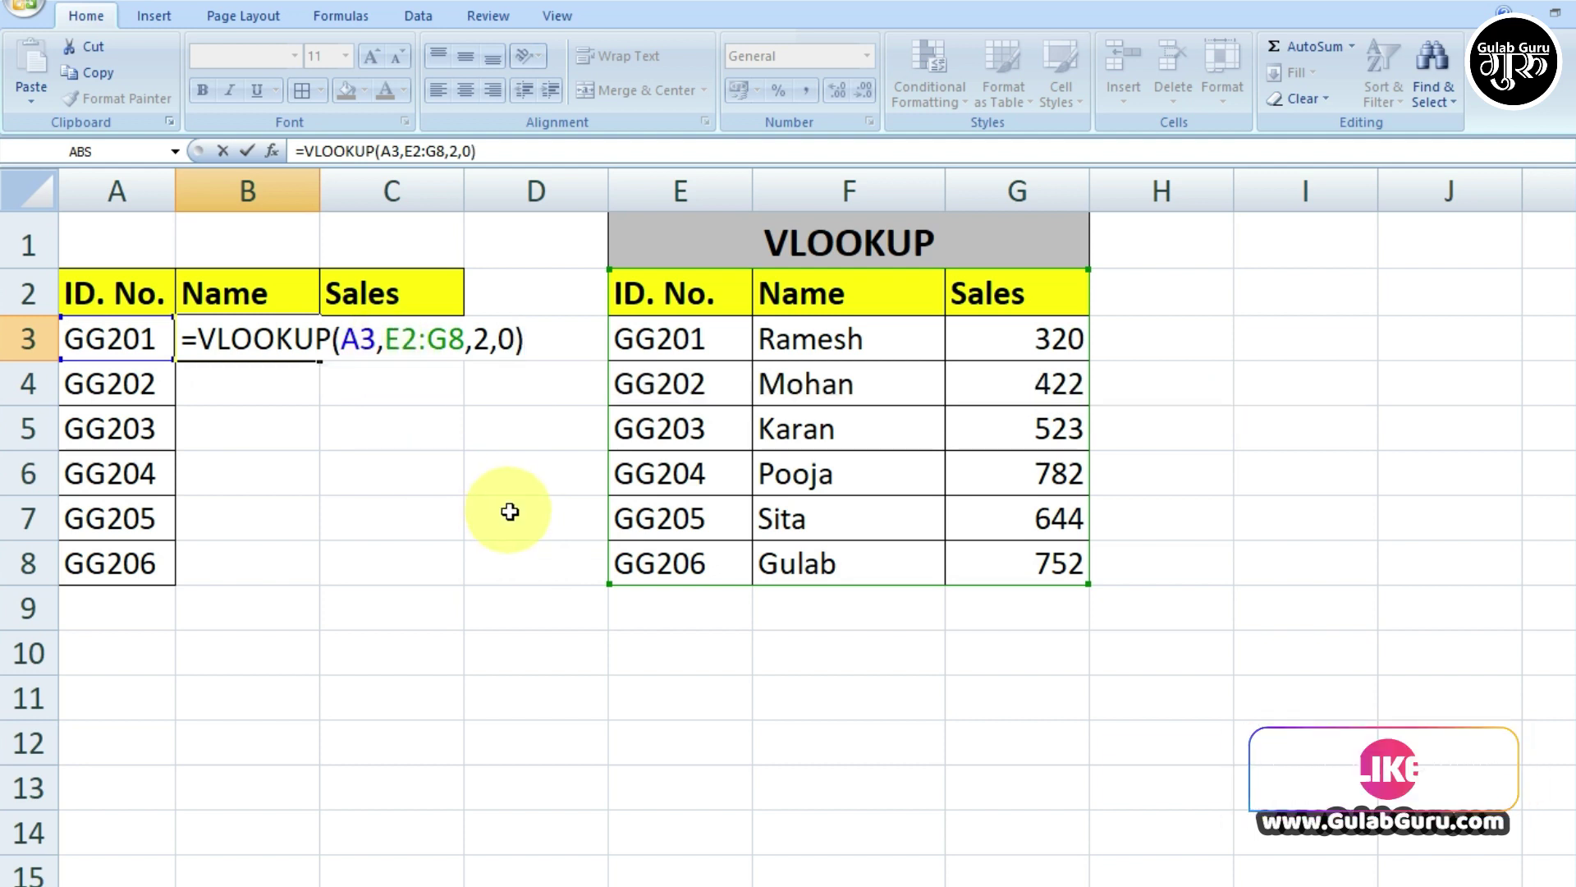
key(Return)
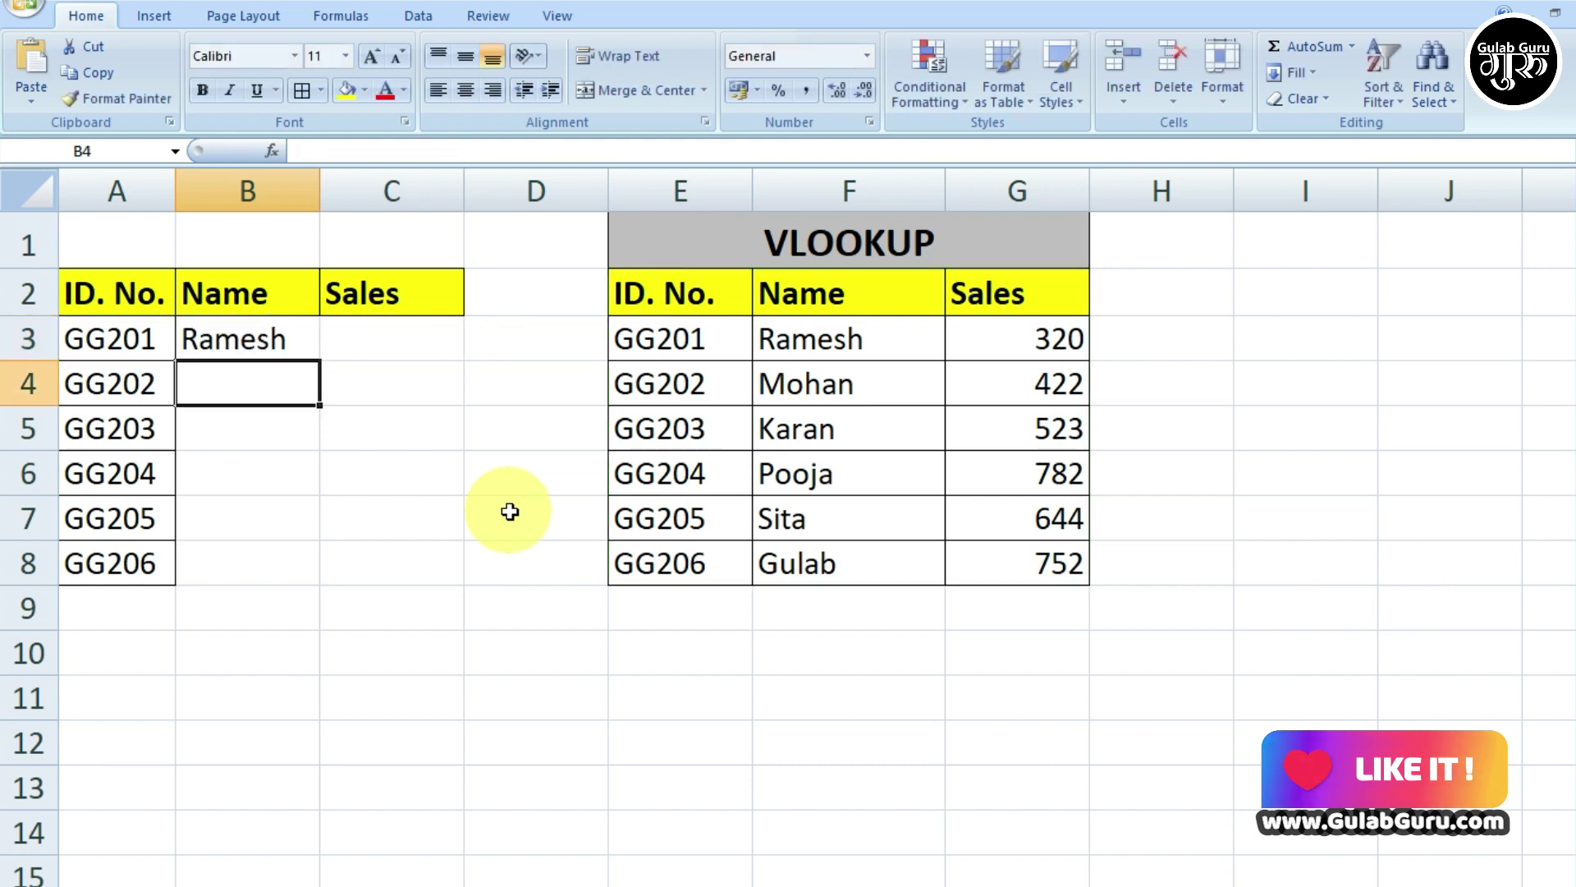
click(267, 337)
drag(320, 364, 325, 570)
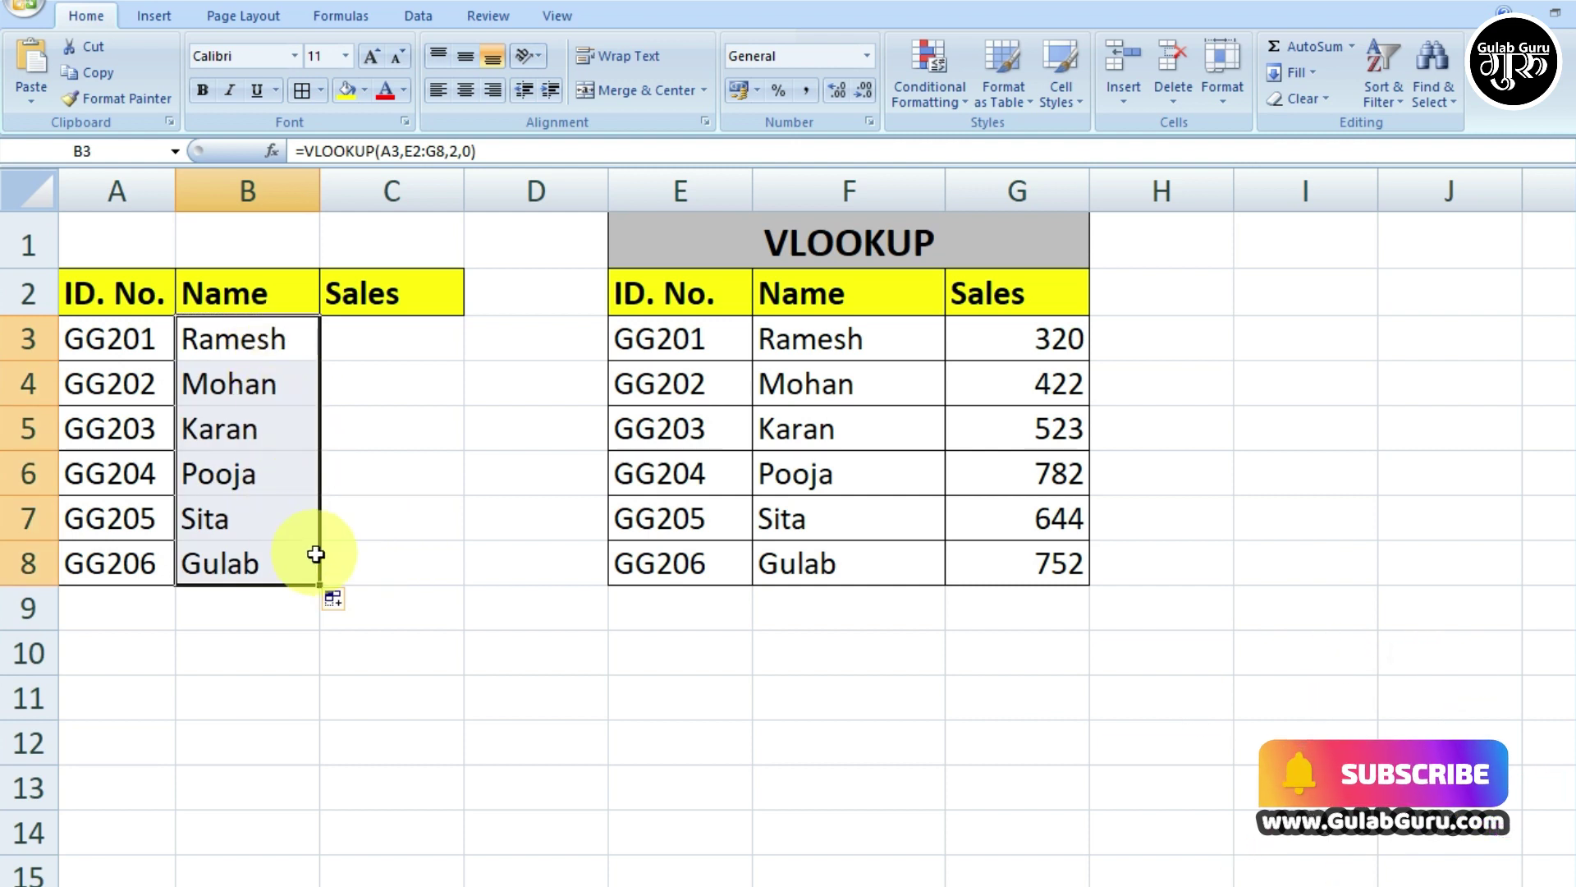
Start a VLOOKUP formula in cell C3 of the Sales column with A3 as the lookup value
click(390, 338)
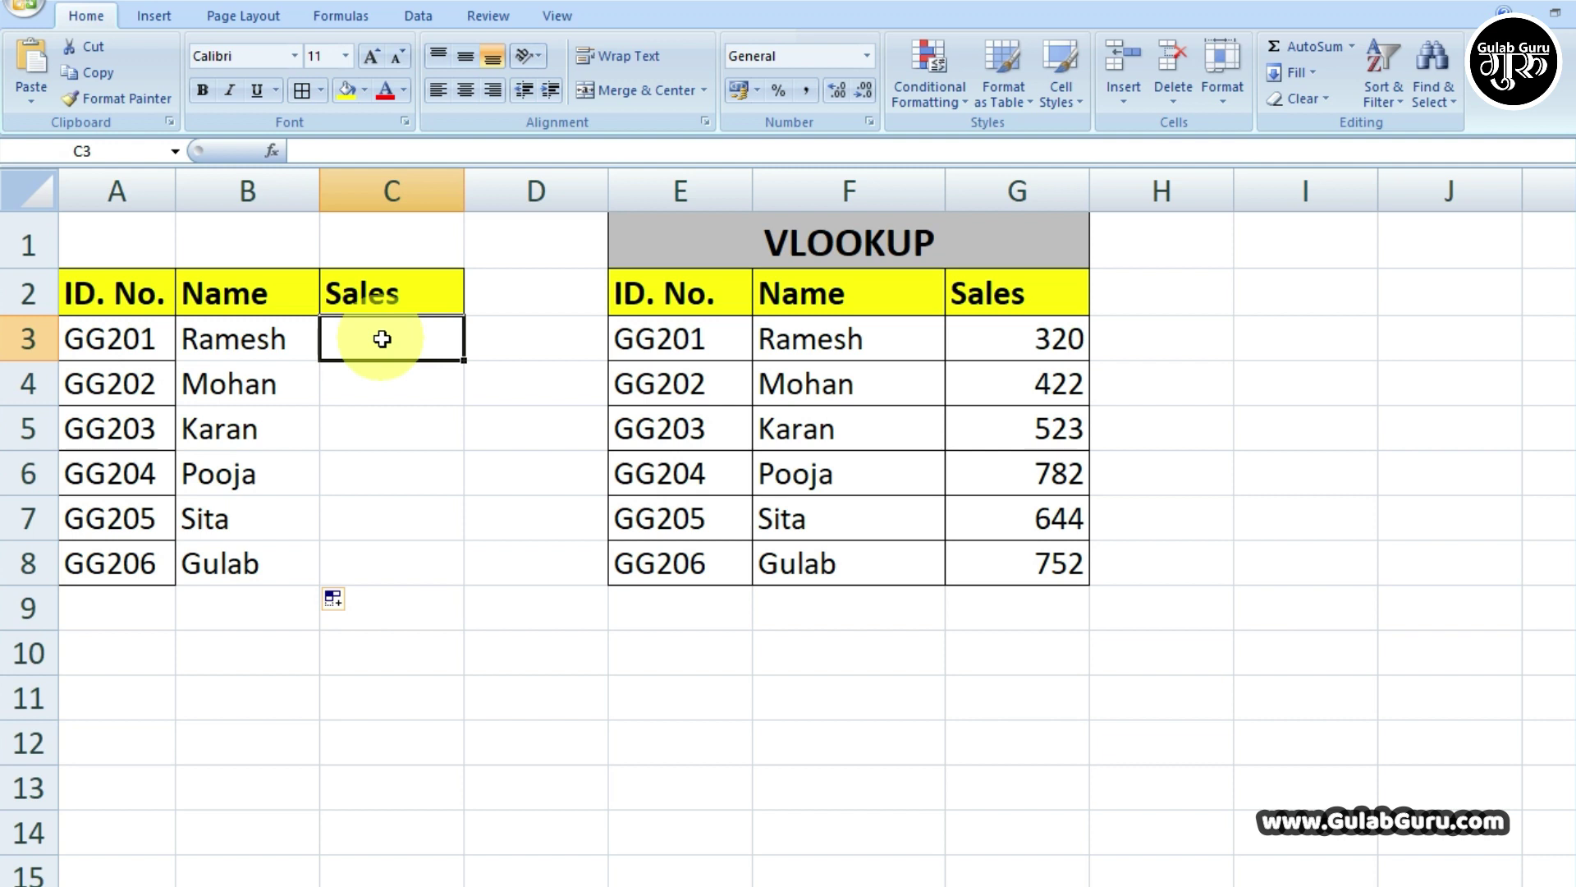
text(=VL)
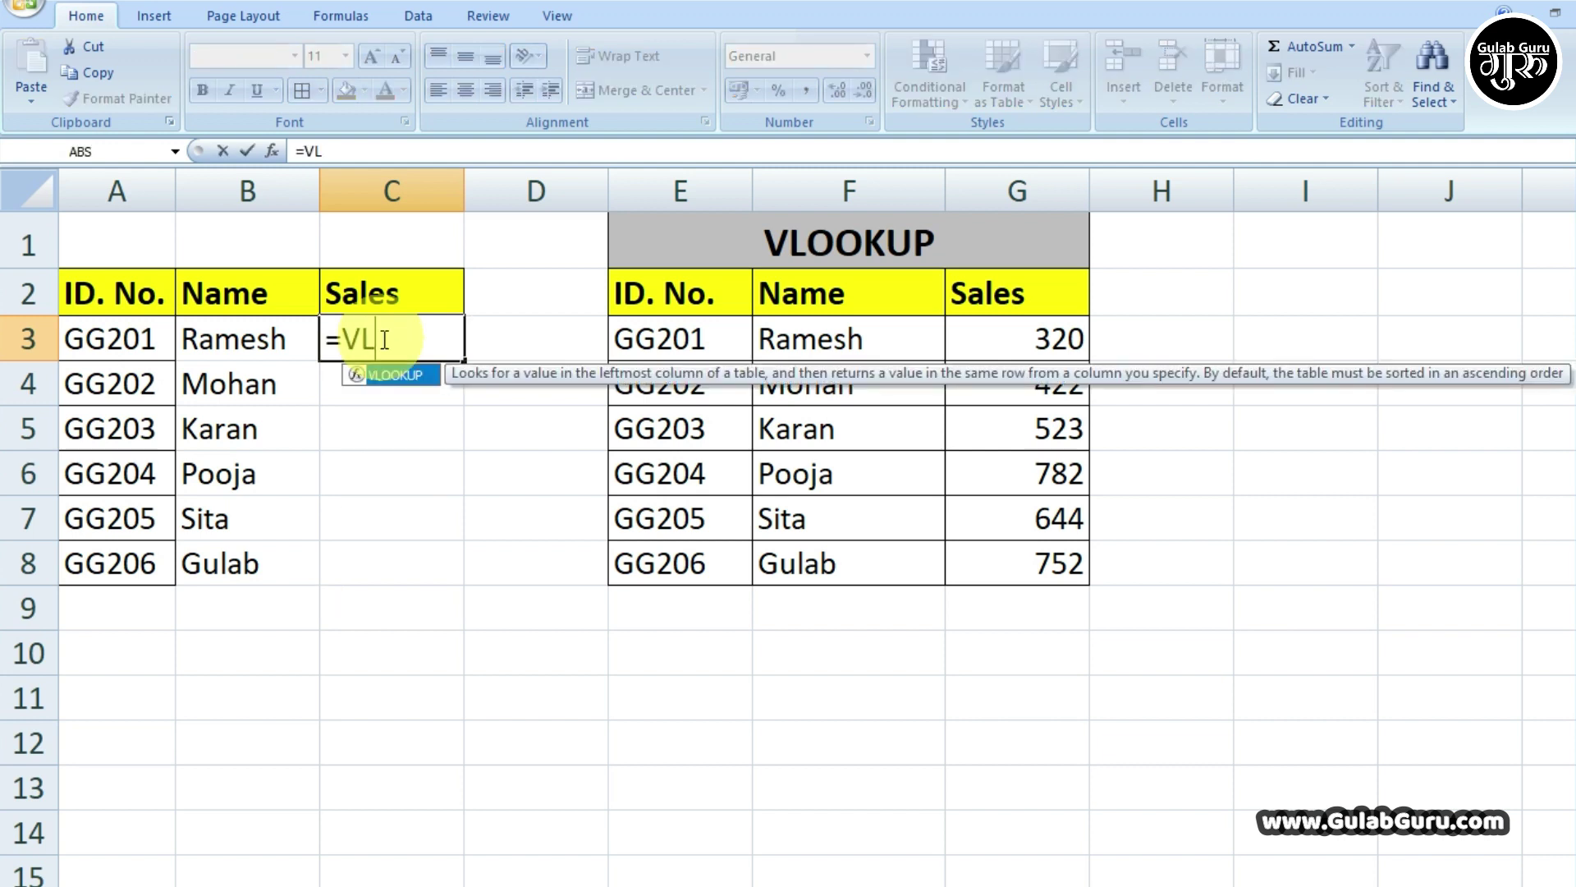
key(Tab)
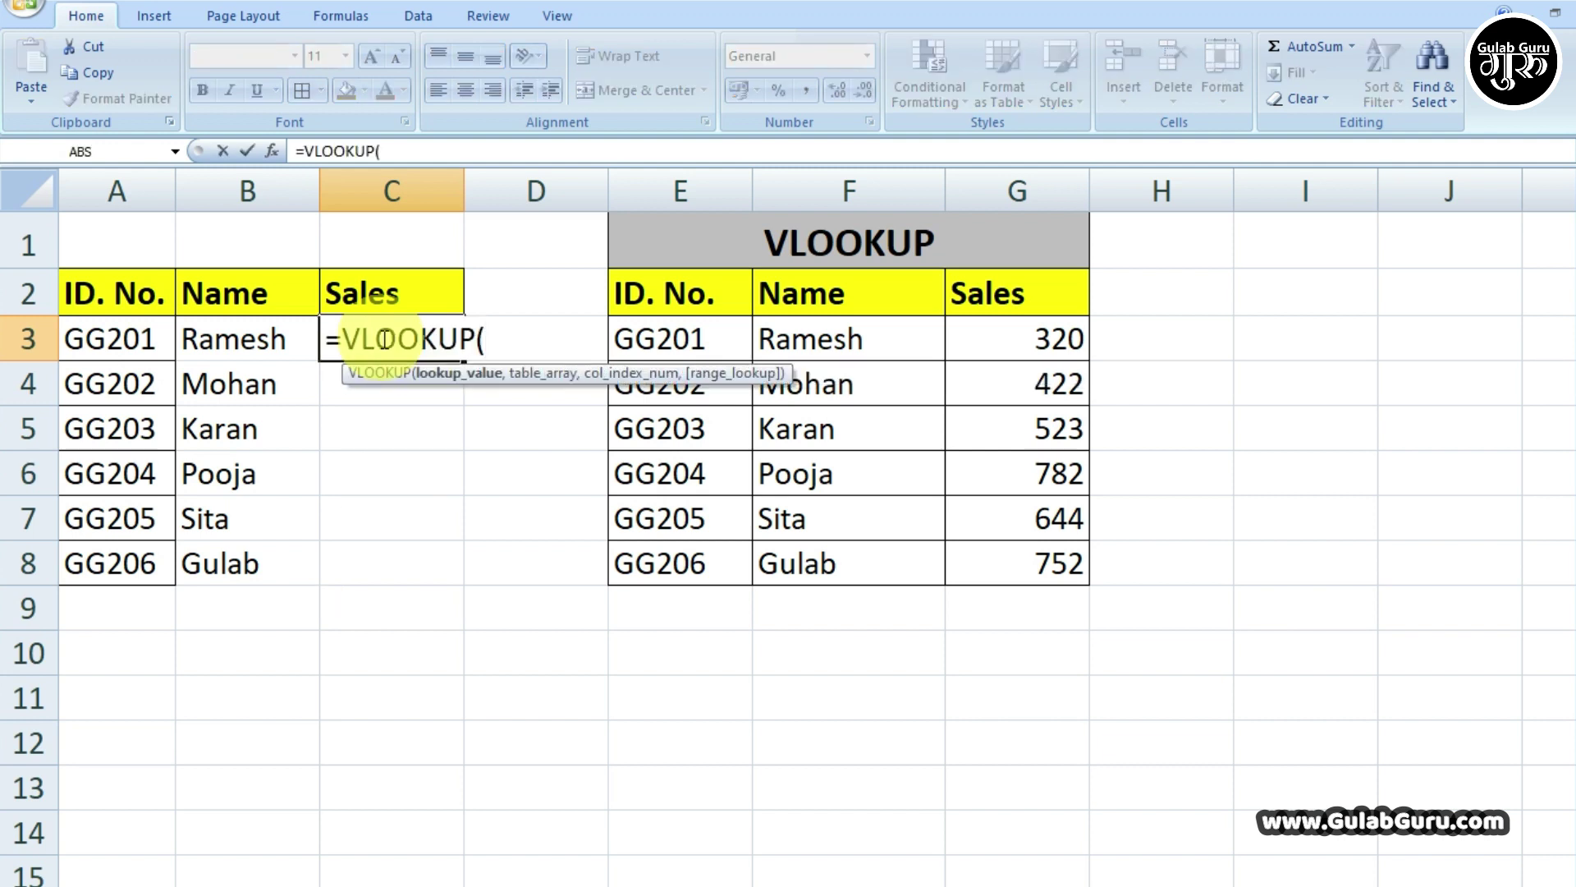
click(113, 339)
text(,)
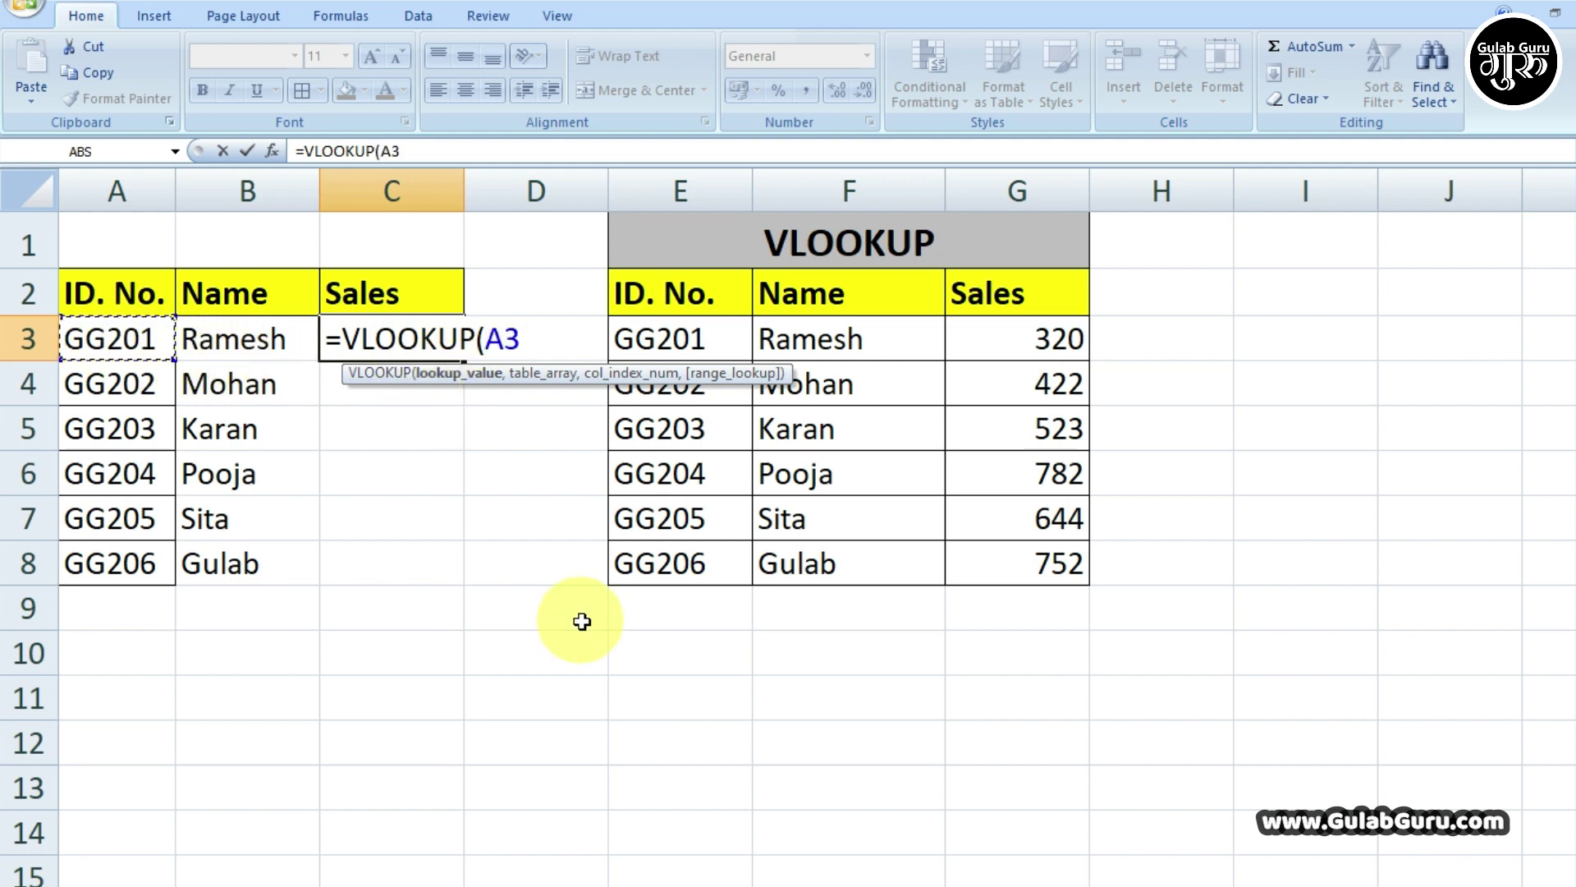
Use E2:G8 as the table array and 3 as the column index in the C3 formula
drag(652, 296, 1041, 563)
text(,)
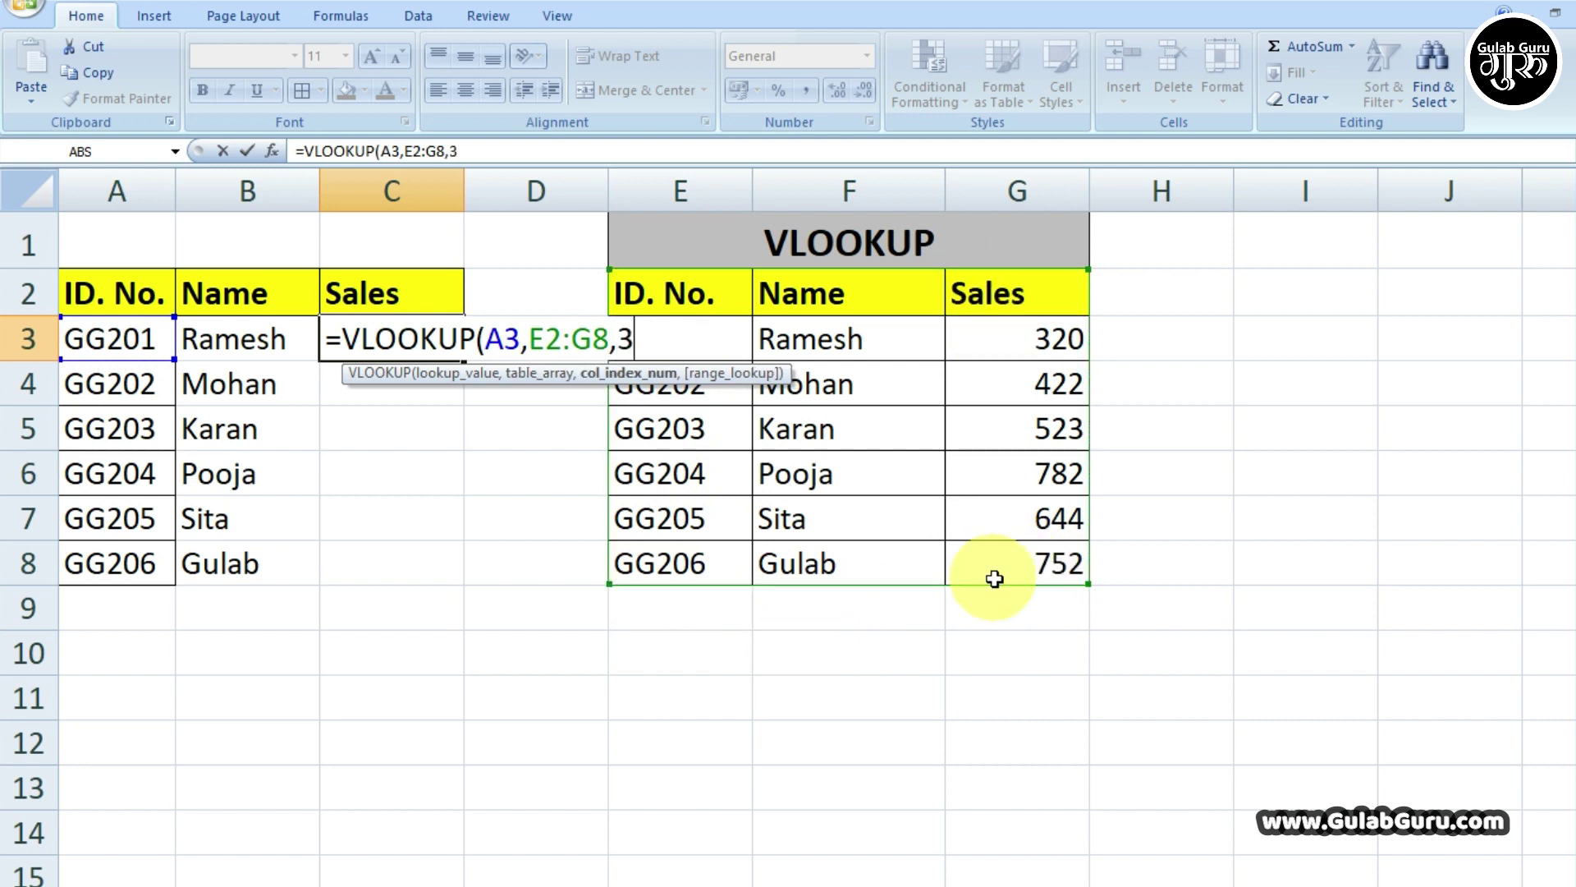
text(3,)
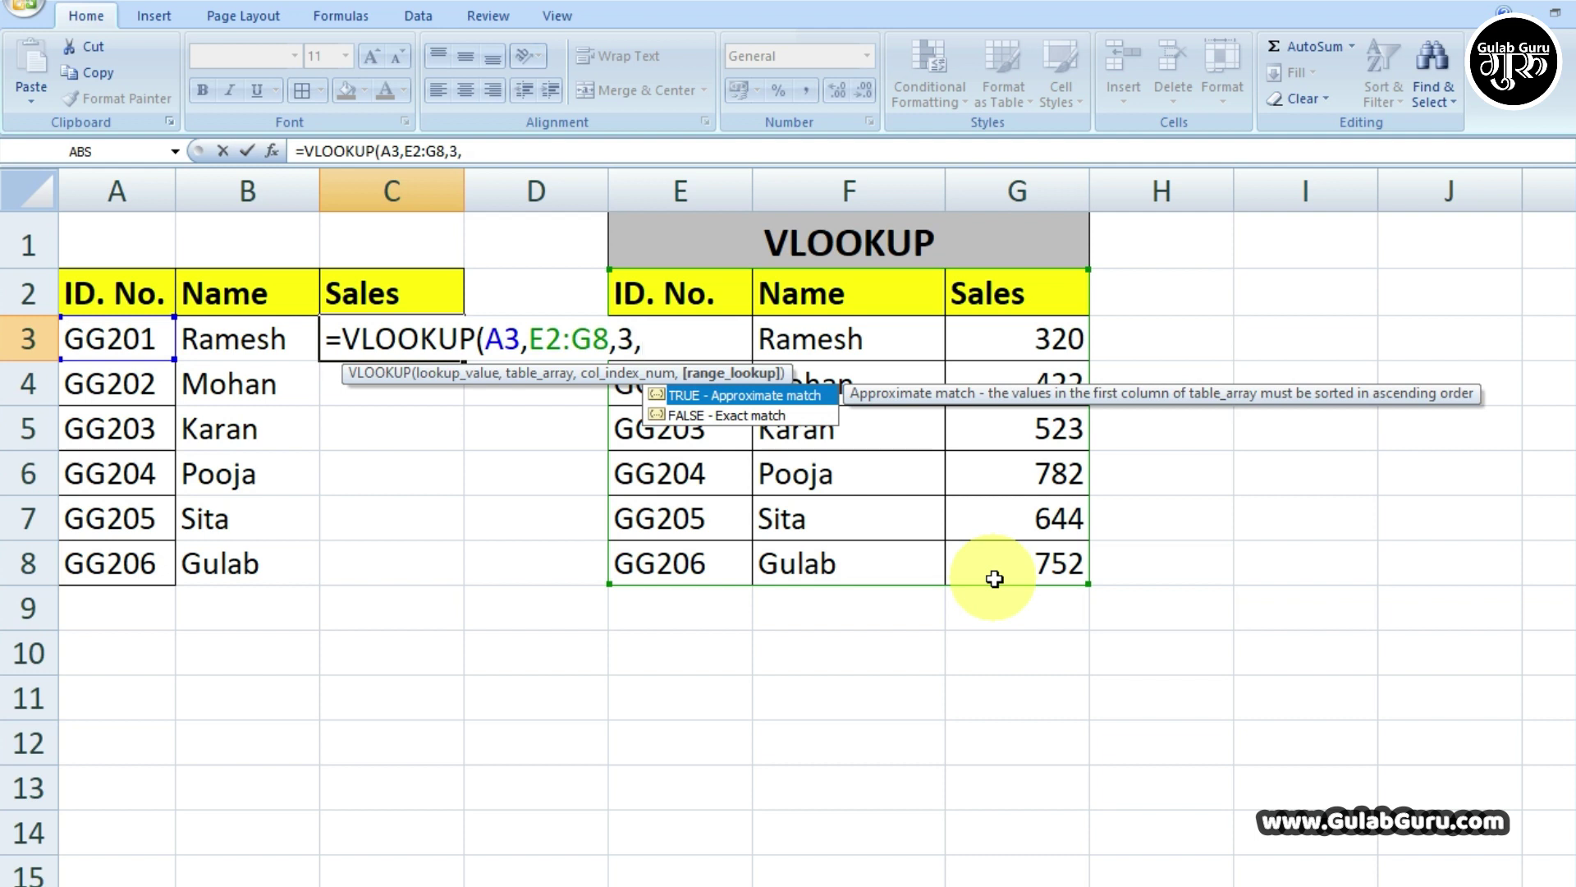
Set the range lookup to 0 in the C3 VLOOKUP formula, and fill the completed formula down to C8
text(0))
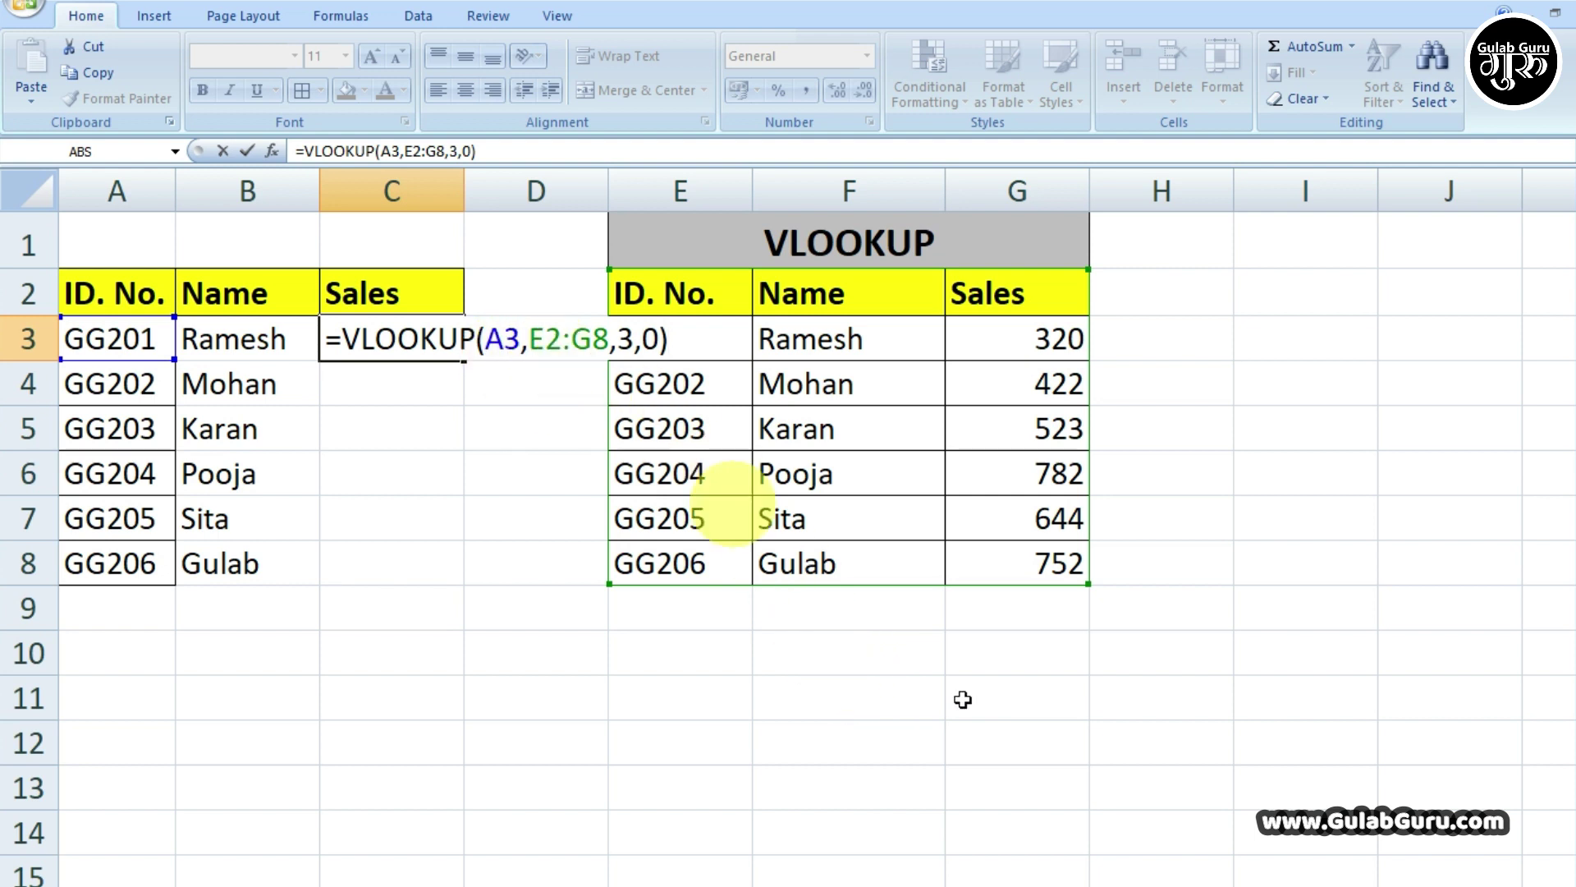
key(Return)
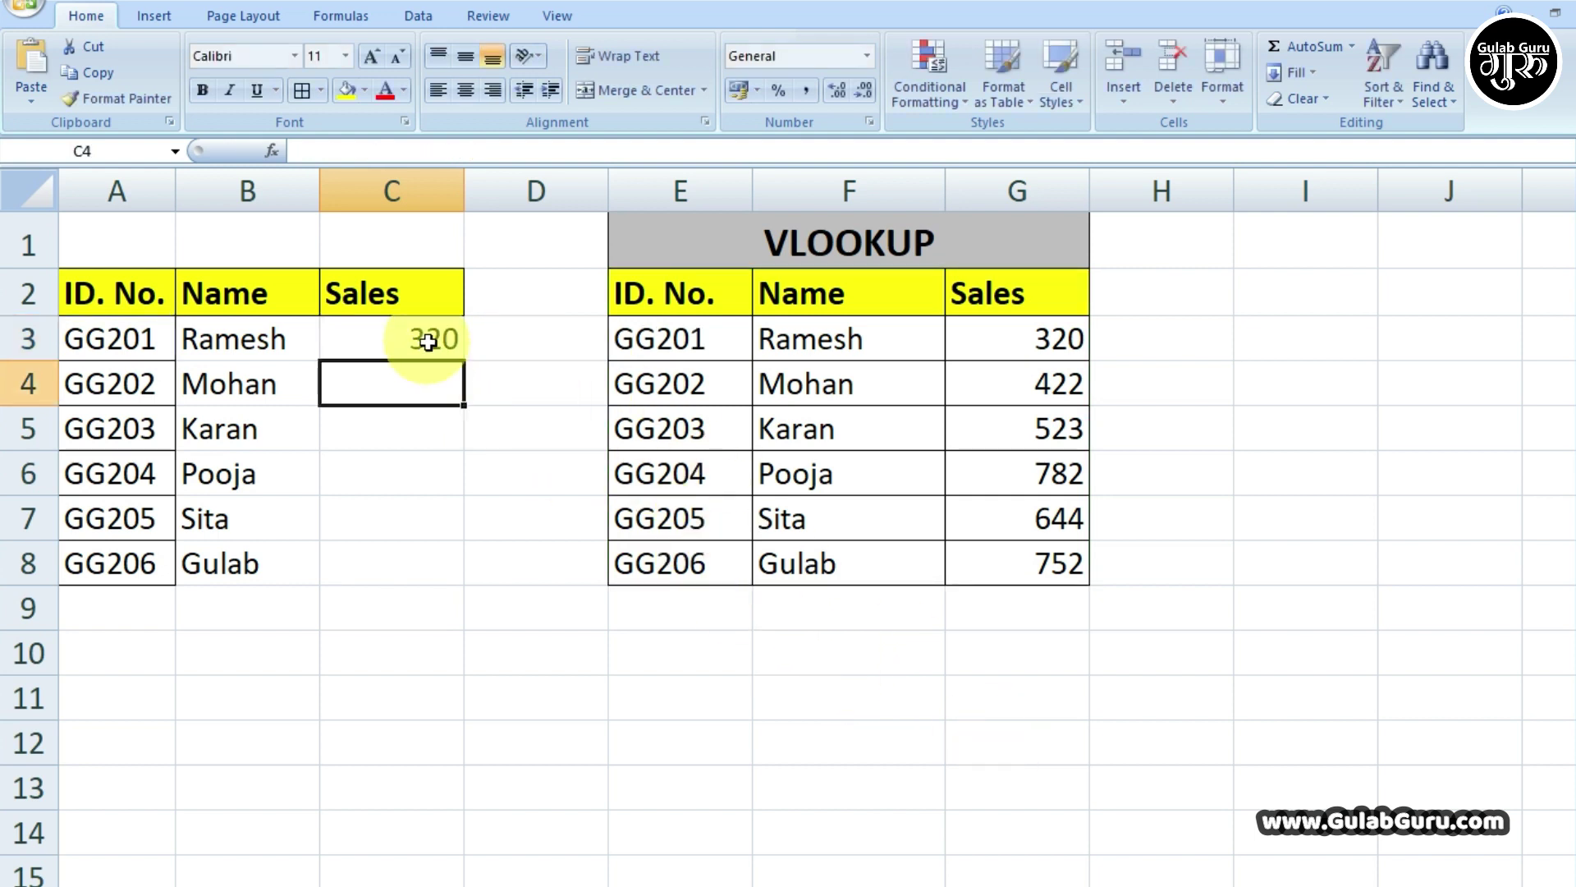
click(435, 343)
drag(465, 363, 465, 593)
click(626, 681)
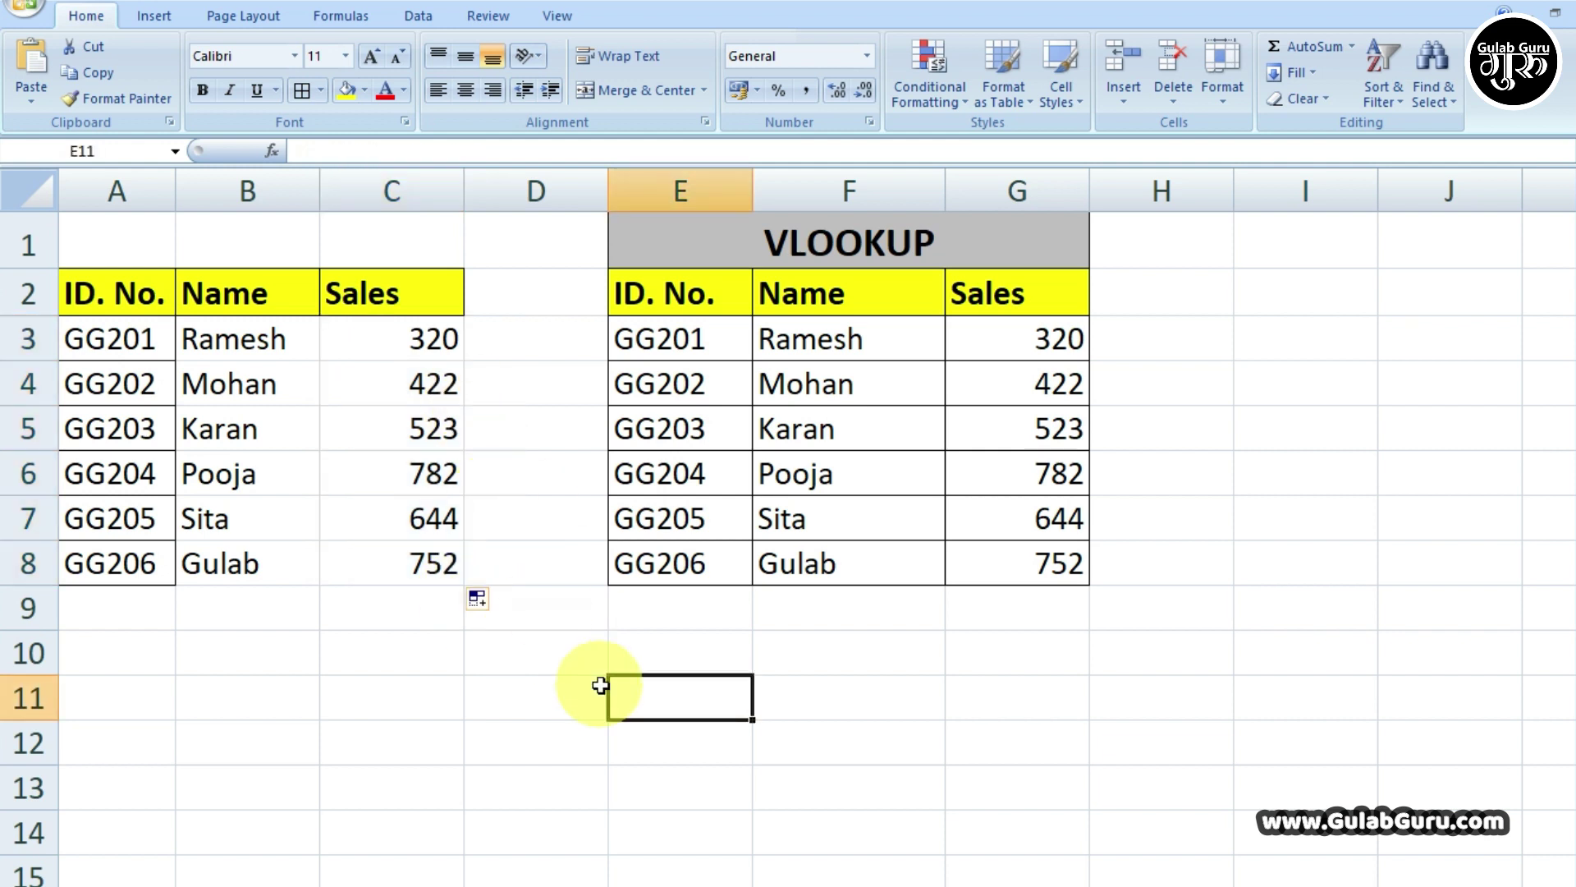
Clear the filled VLOOKUP formulas from B4:C8, keeping only those in row 3
drag(238, 384, 418, 568)
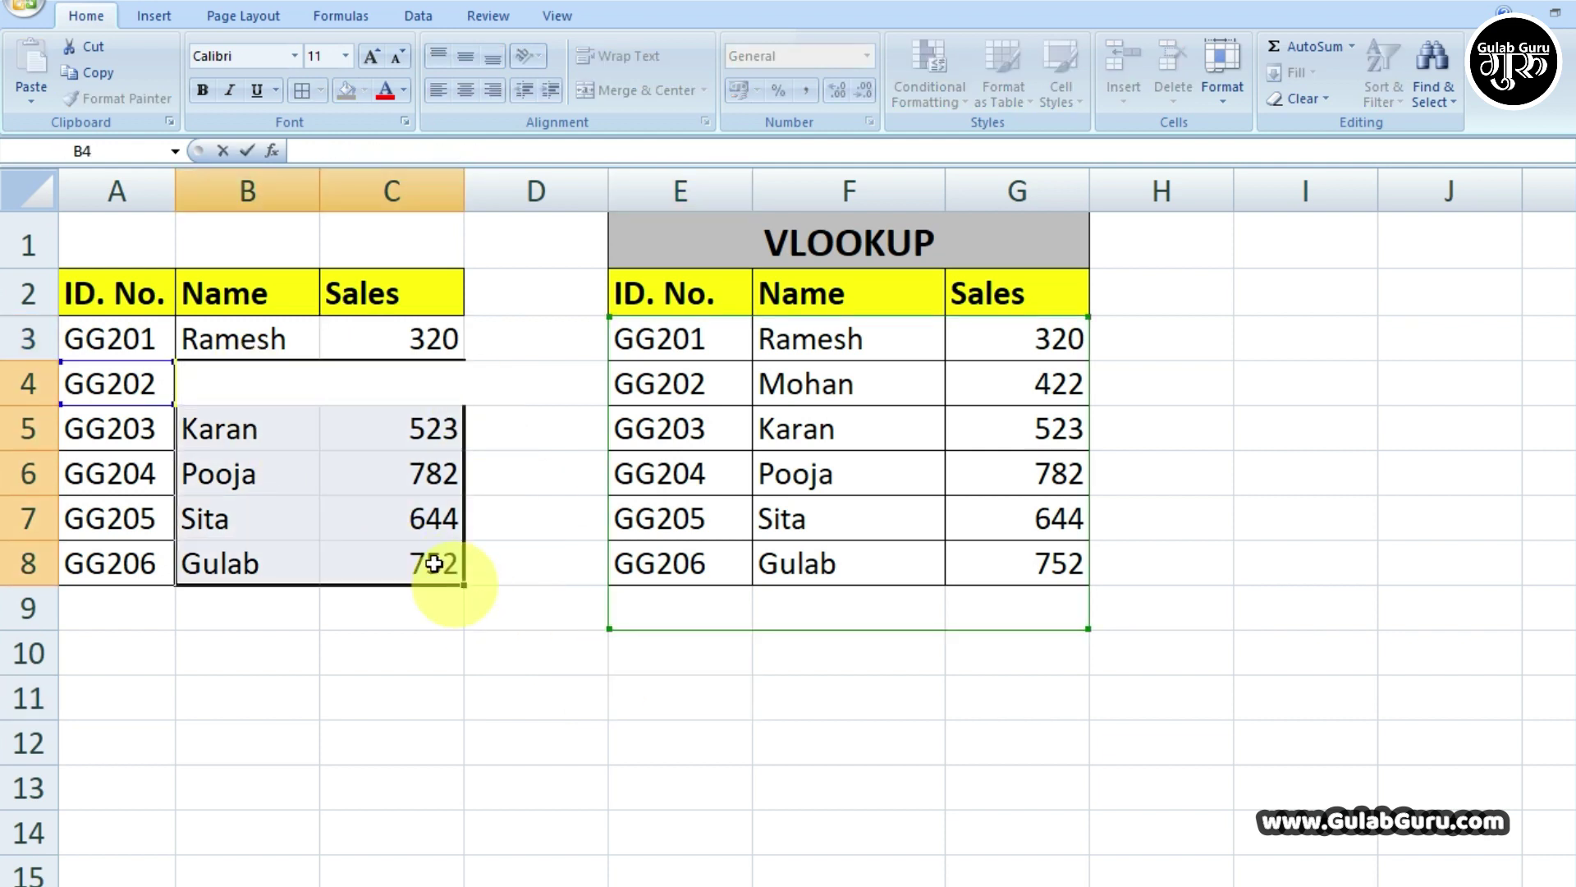
drag(235, 422, 391, 546)
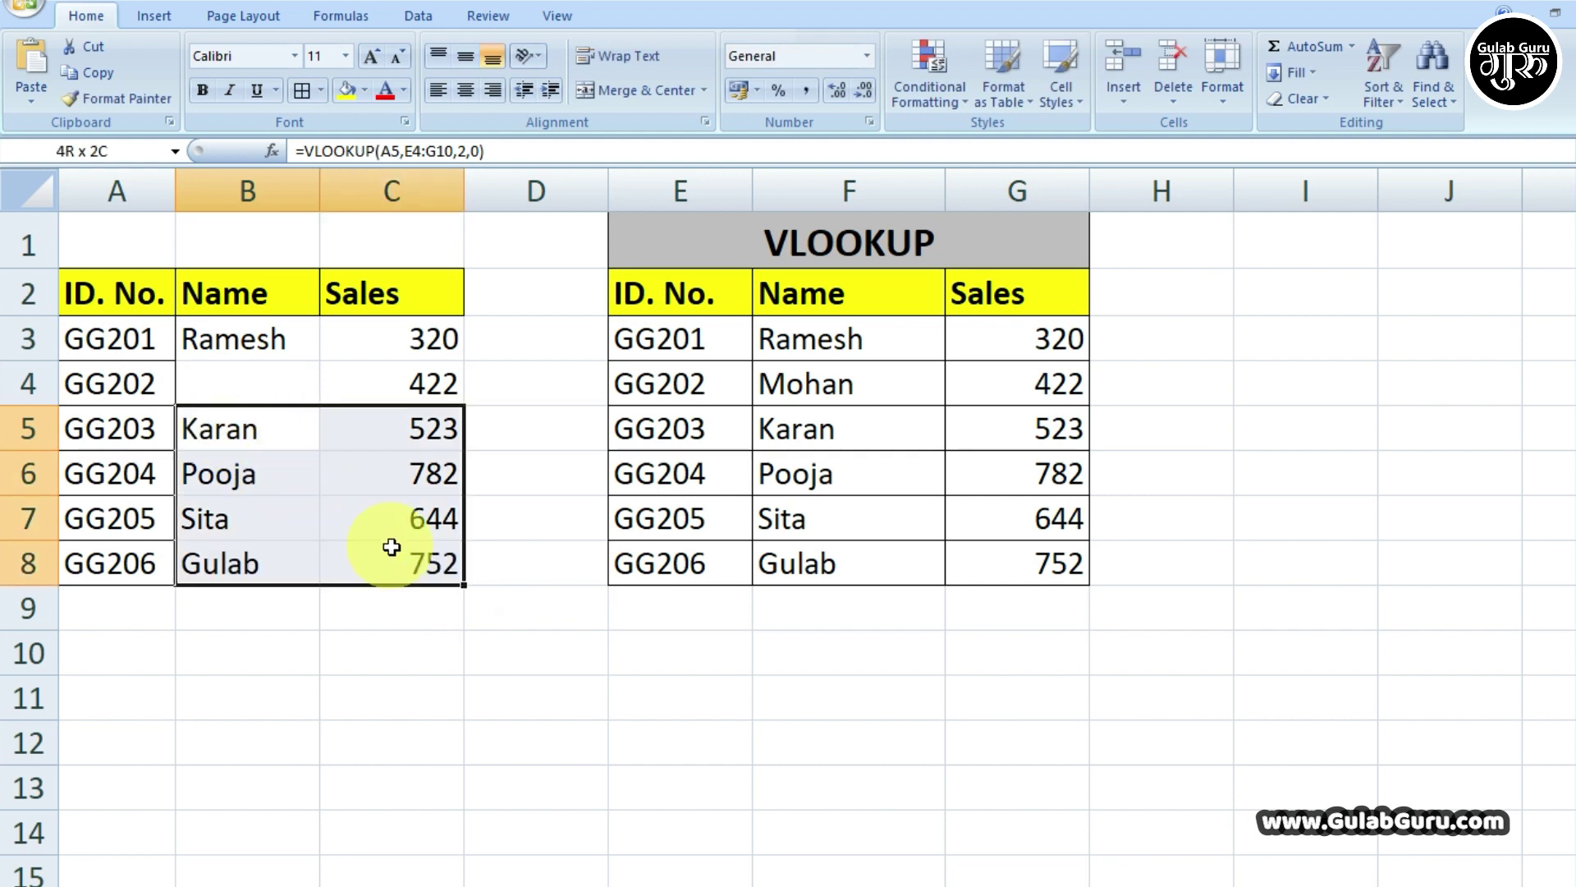
key(Delete)
click(422, 377)
key(Delete)
Change the ID in A3 to the same ID as in A8 and check the row 3 lookup results
click(279, 345)
click(132, 348)
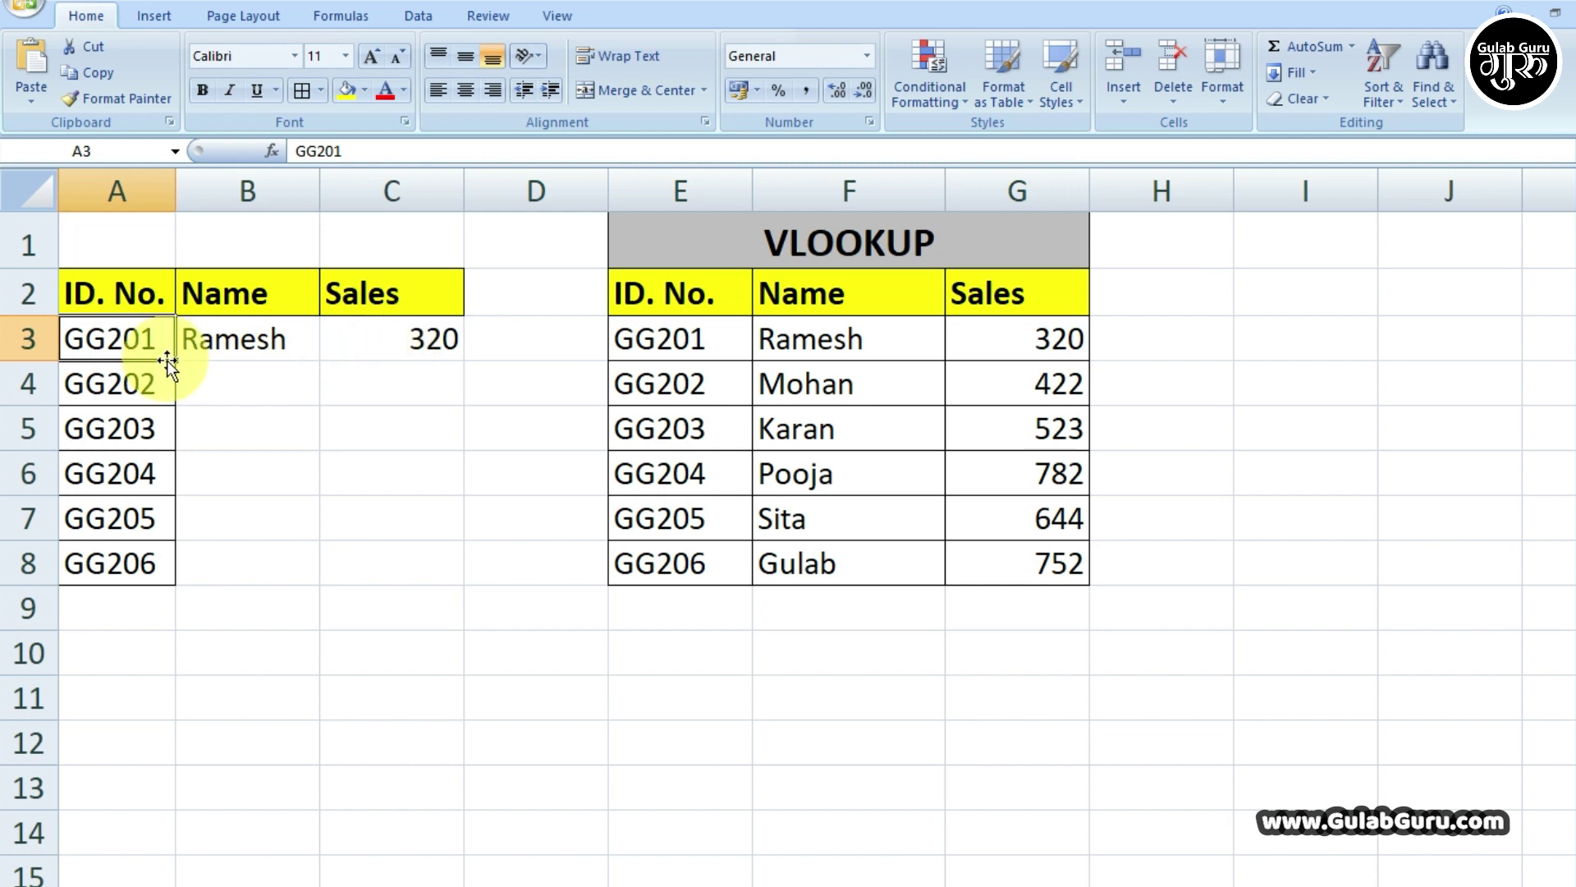
double_click(159, 358)
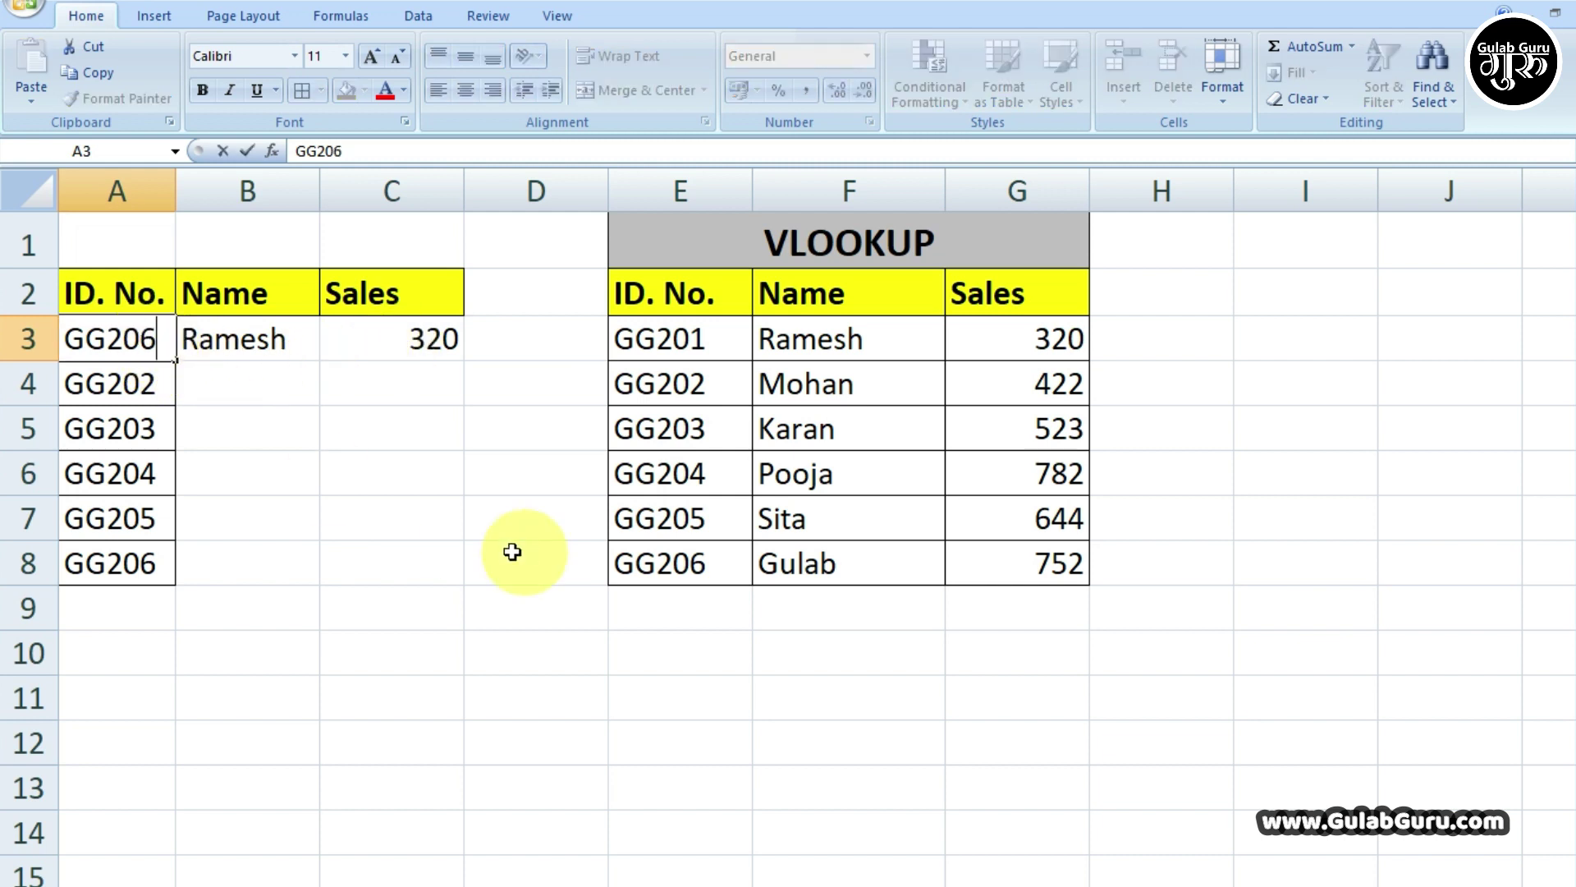
click(419, 562)
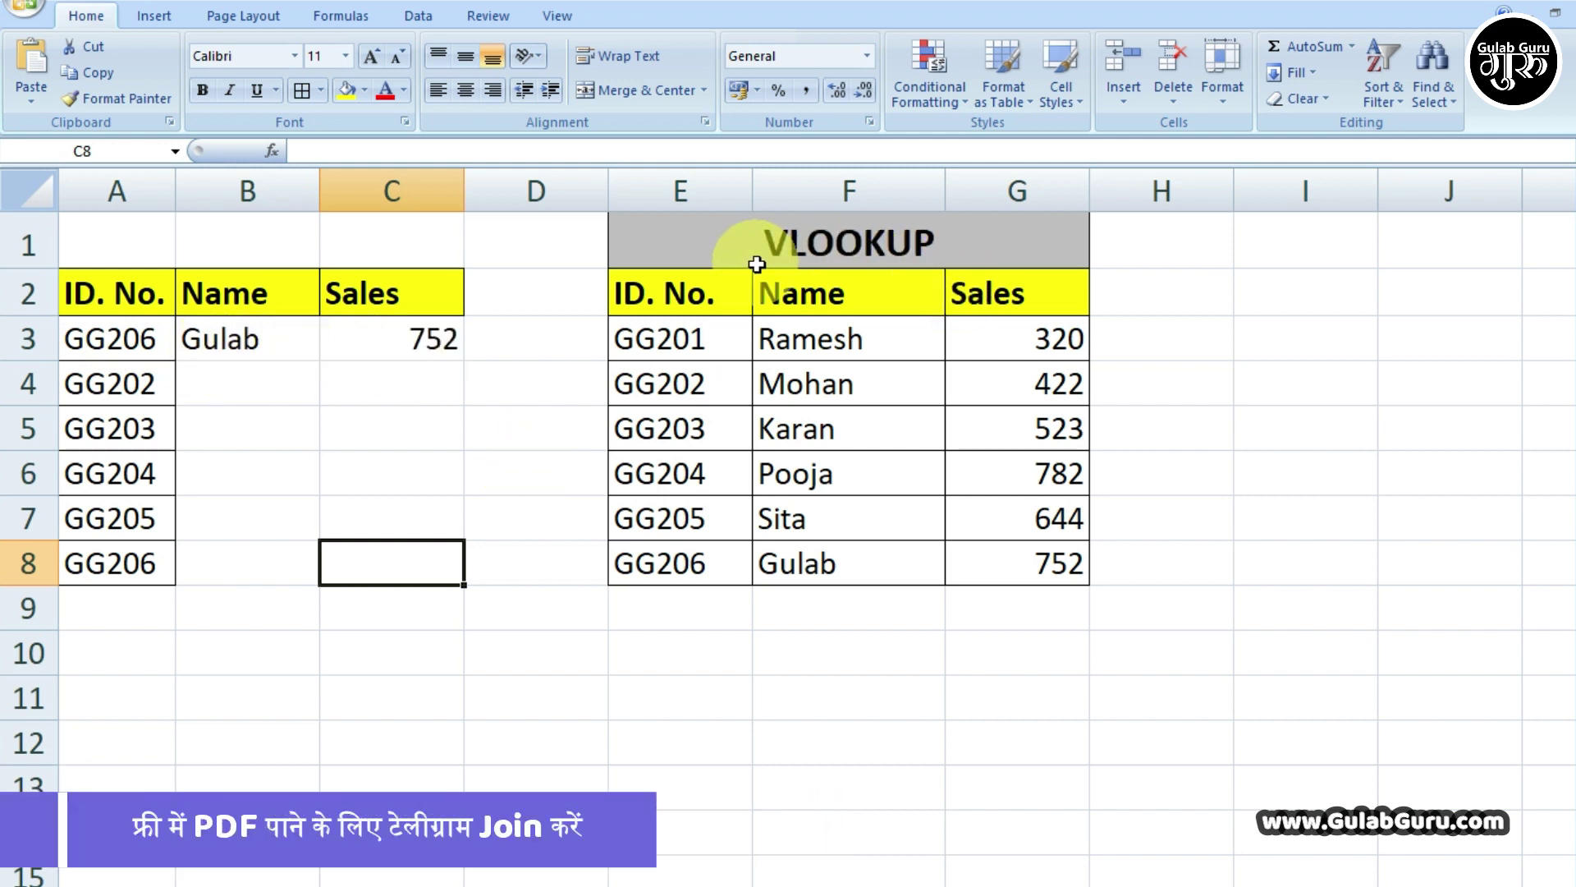
click(435, 344)
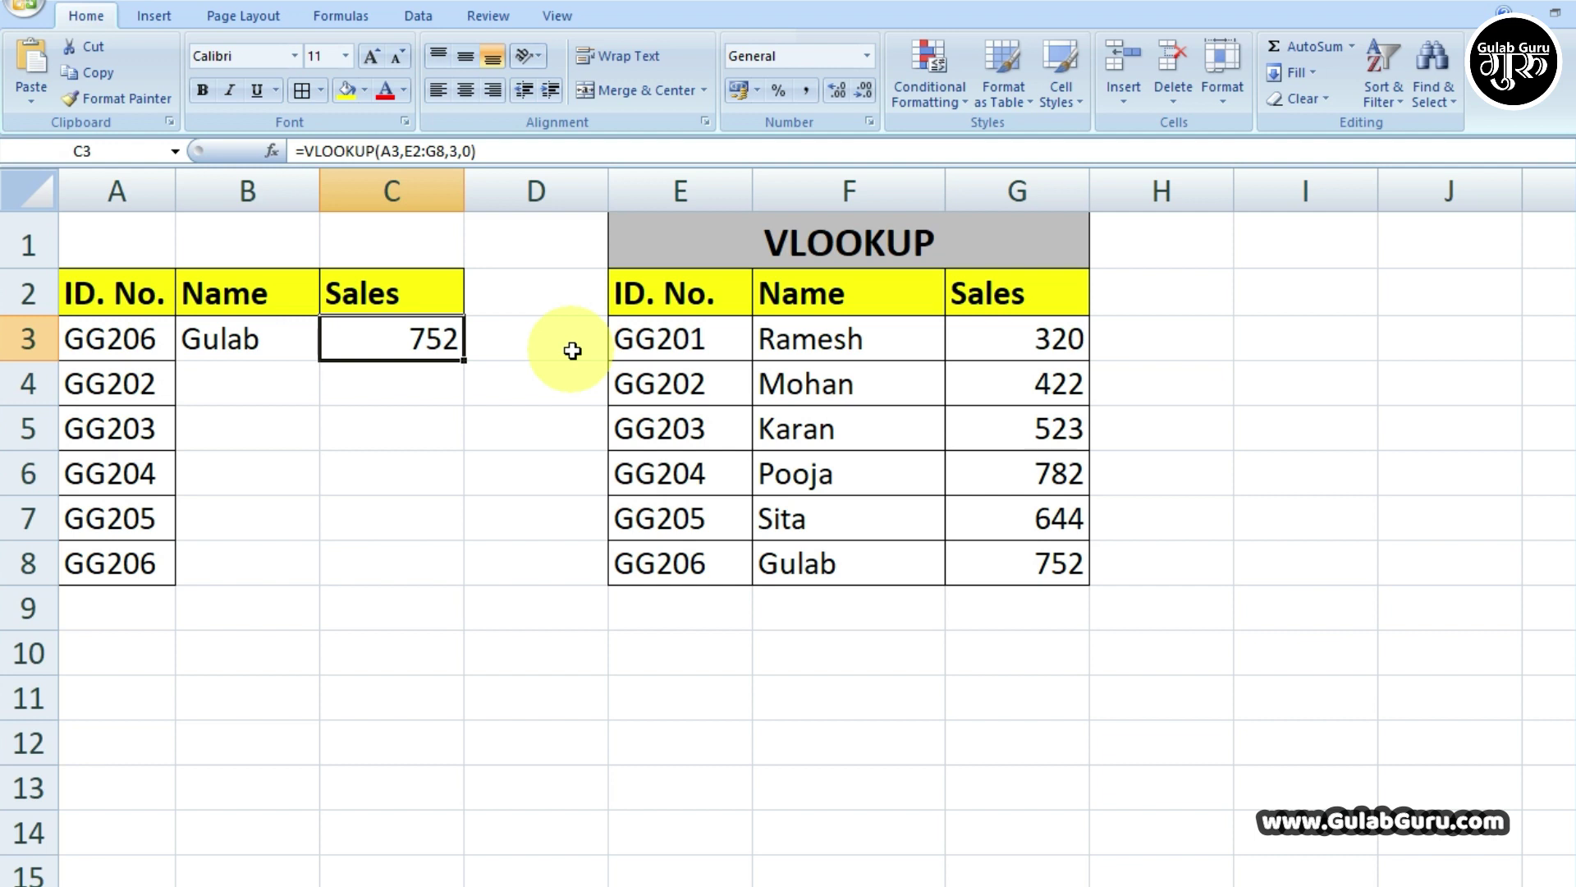
Switch to the HLOOKUP sheet
click(530, 877)
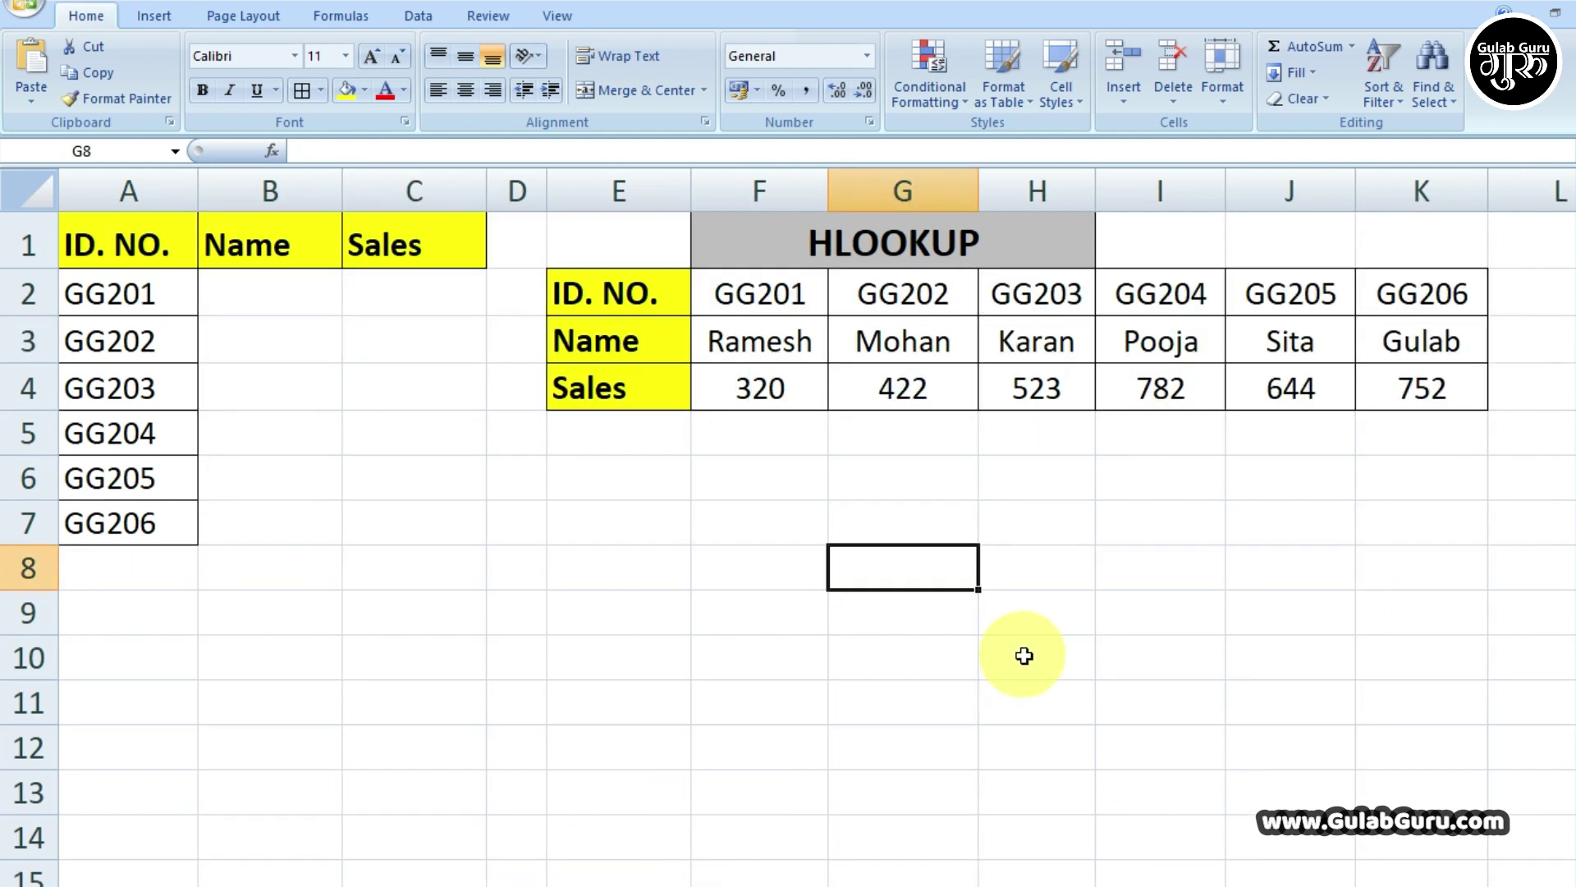
click(607, 521)
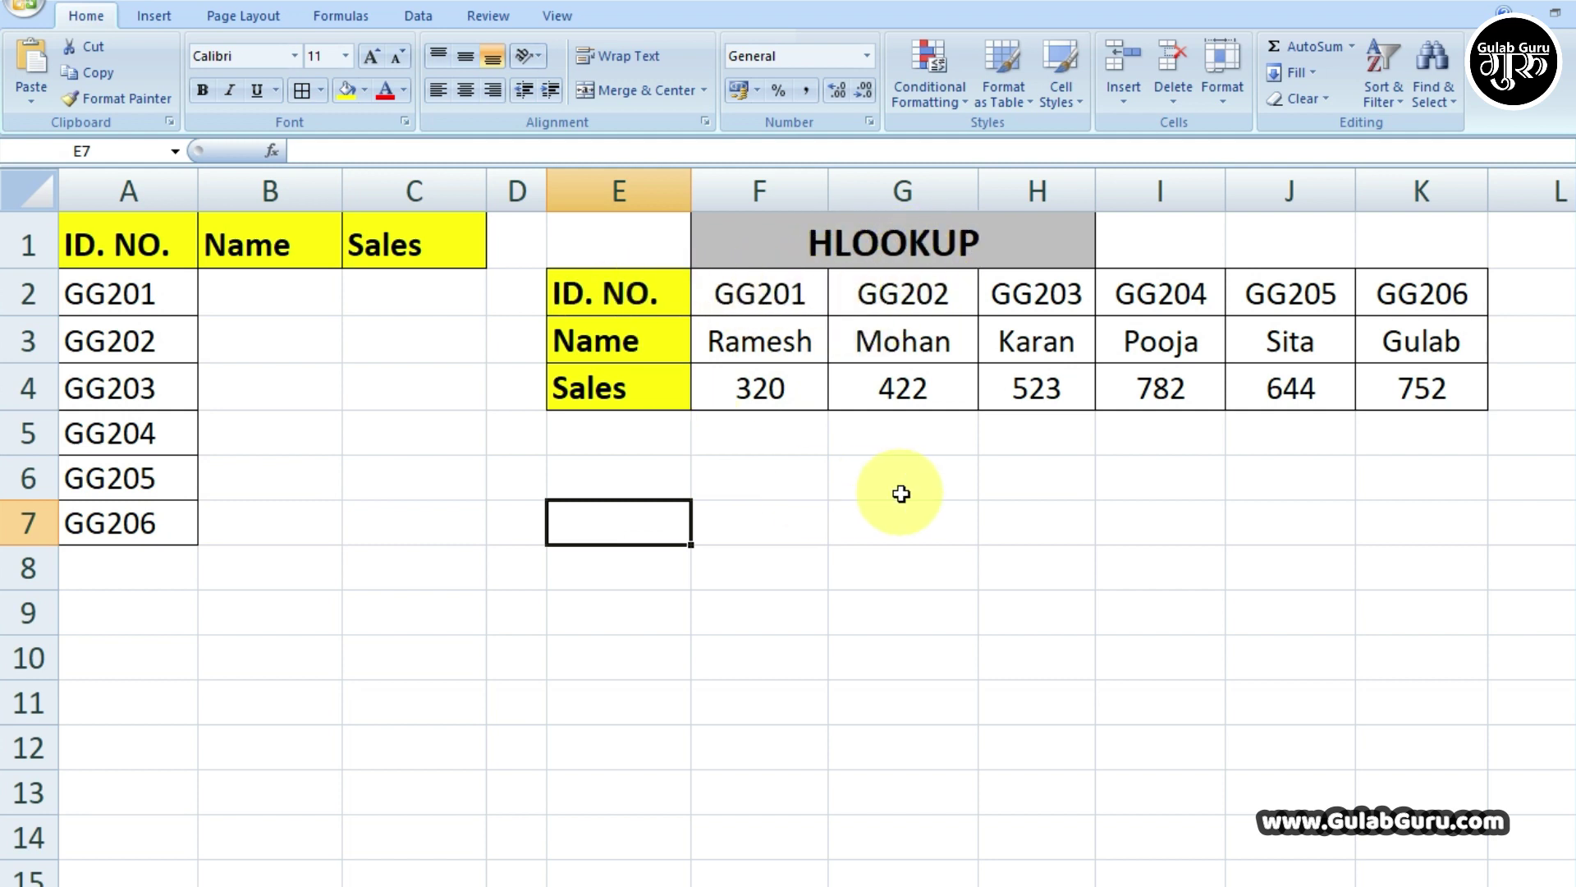
click(615, 488)
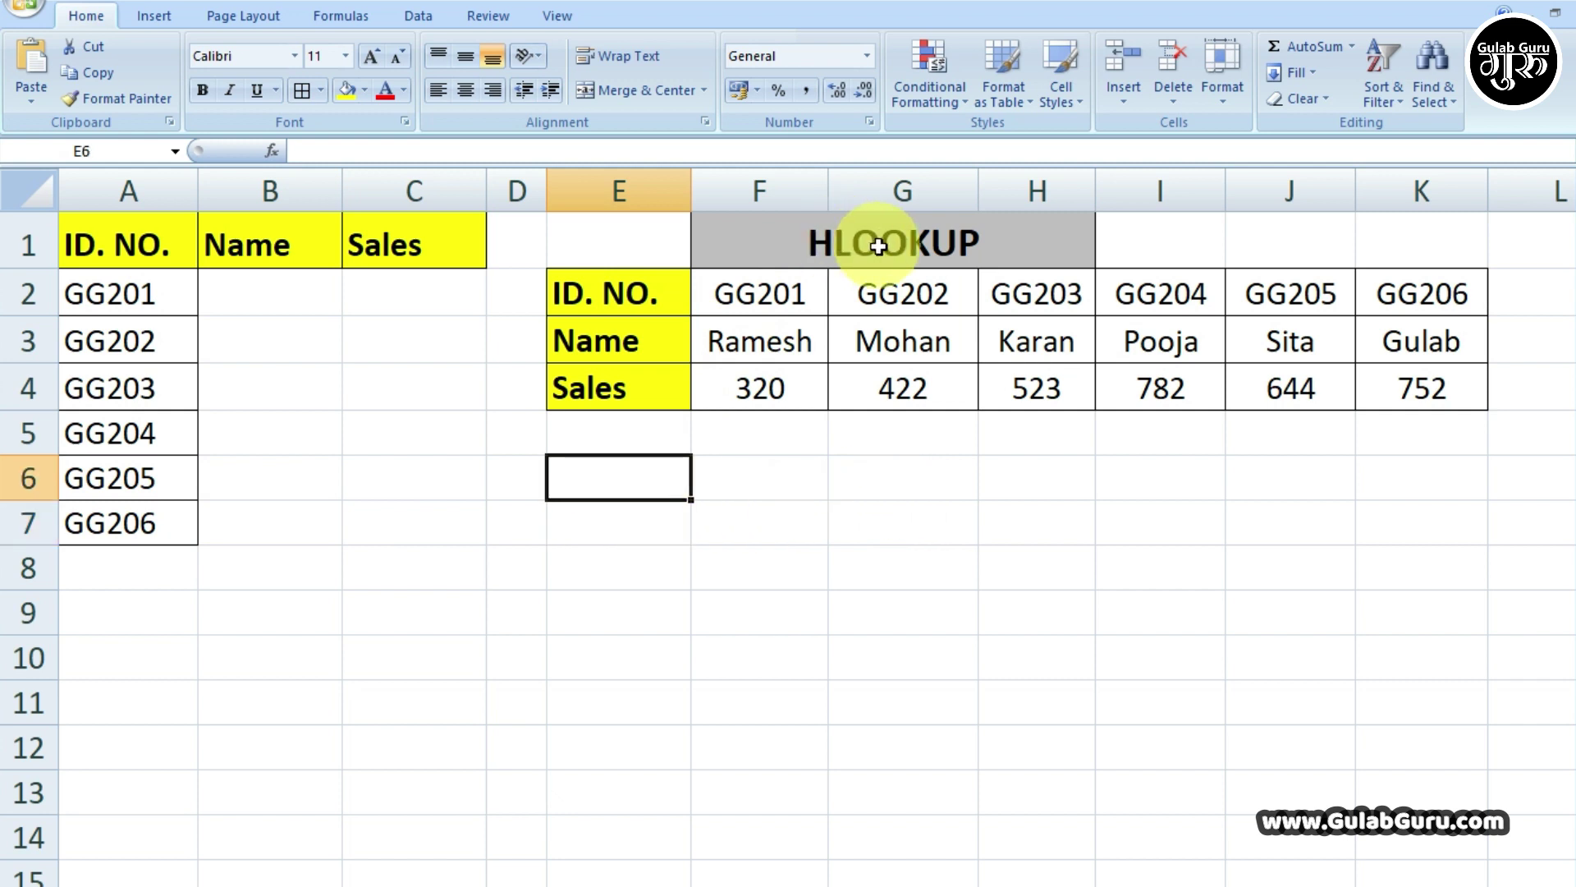
click(757, 497)
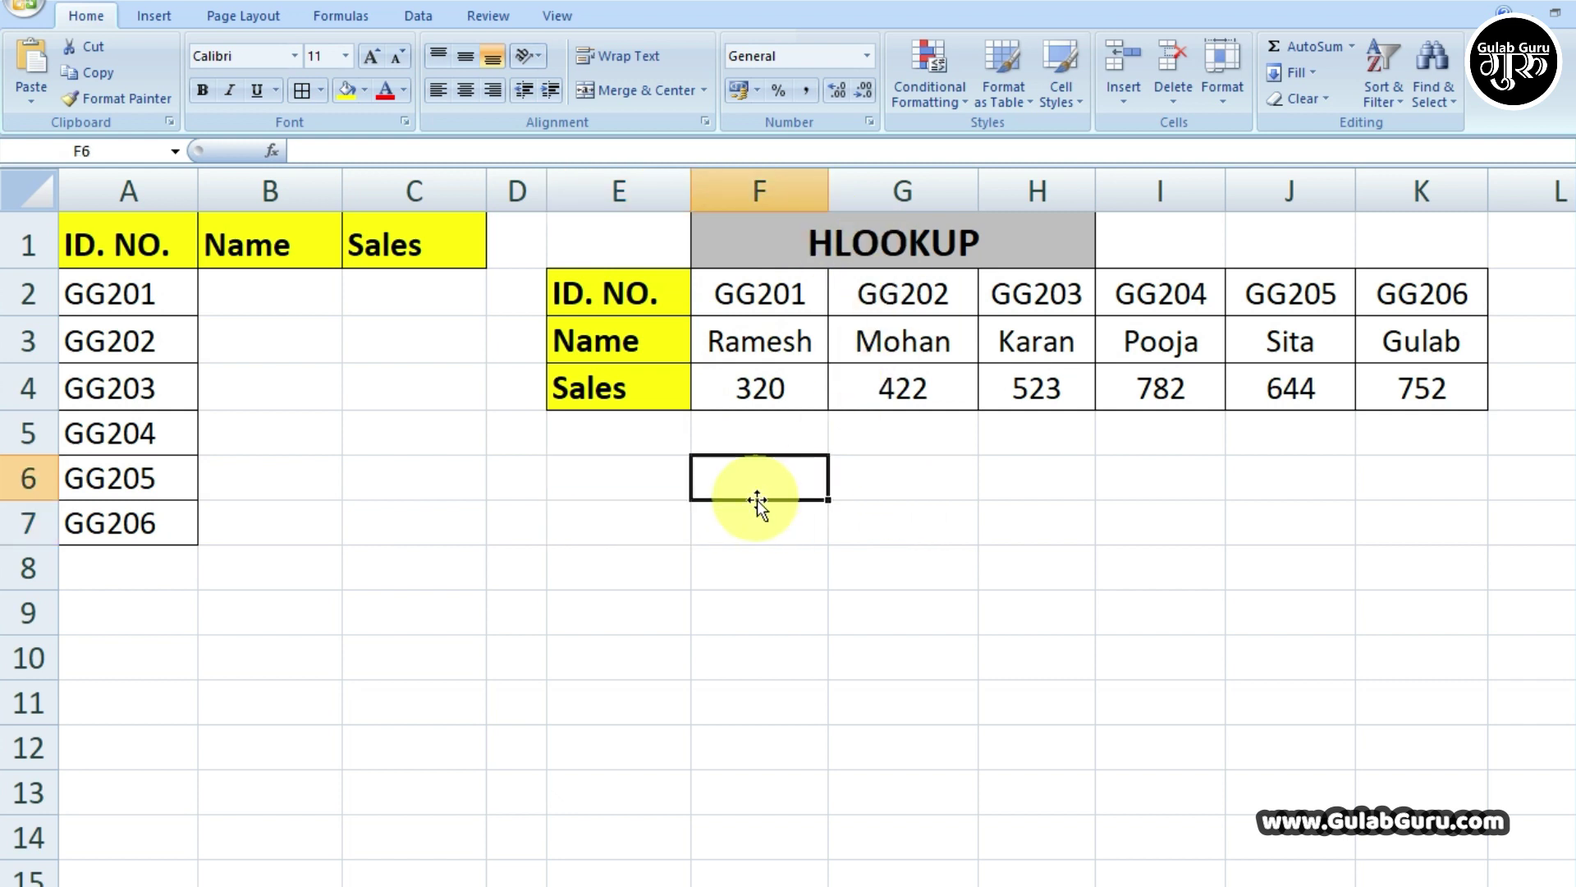
Examine the horizontal reference table in E2:K4, with its ID, Name and Sales row headings and their data
drag(622, 296, 1338, 423)
click(786, 508)
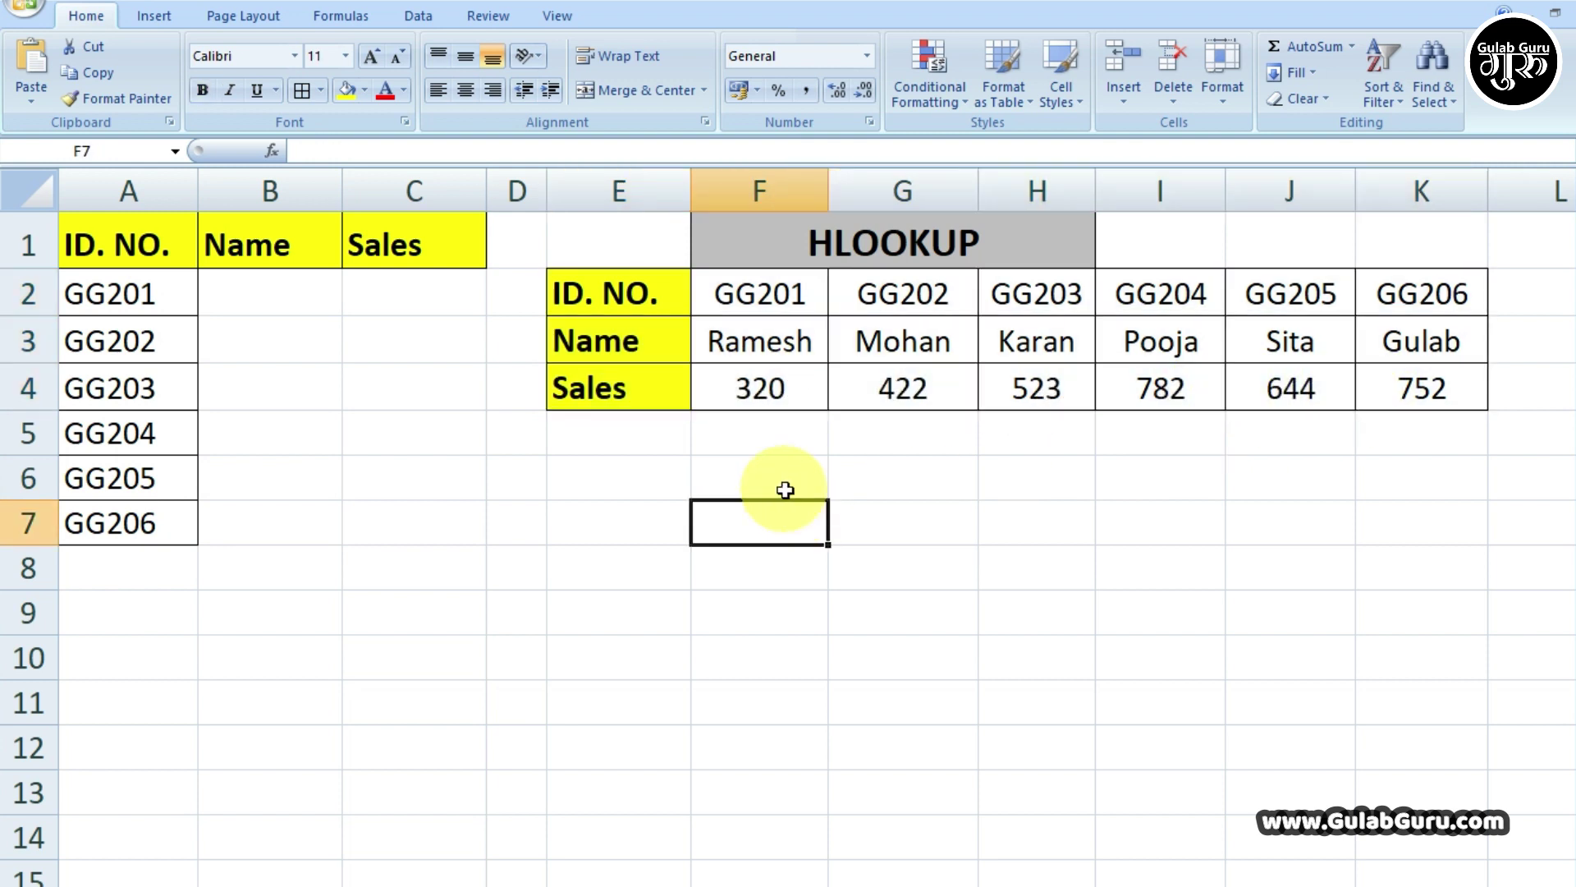
click(600, 296)
click(584, 337)
click(610, 389)
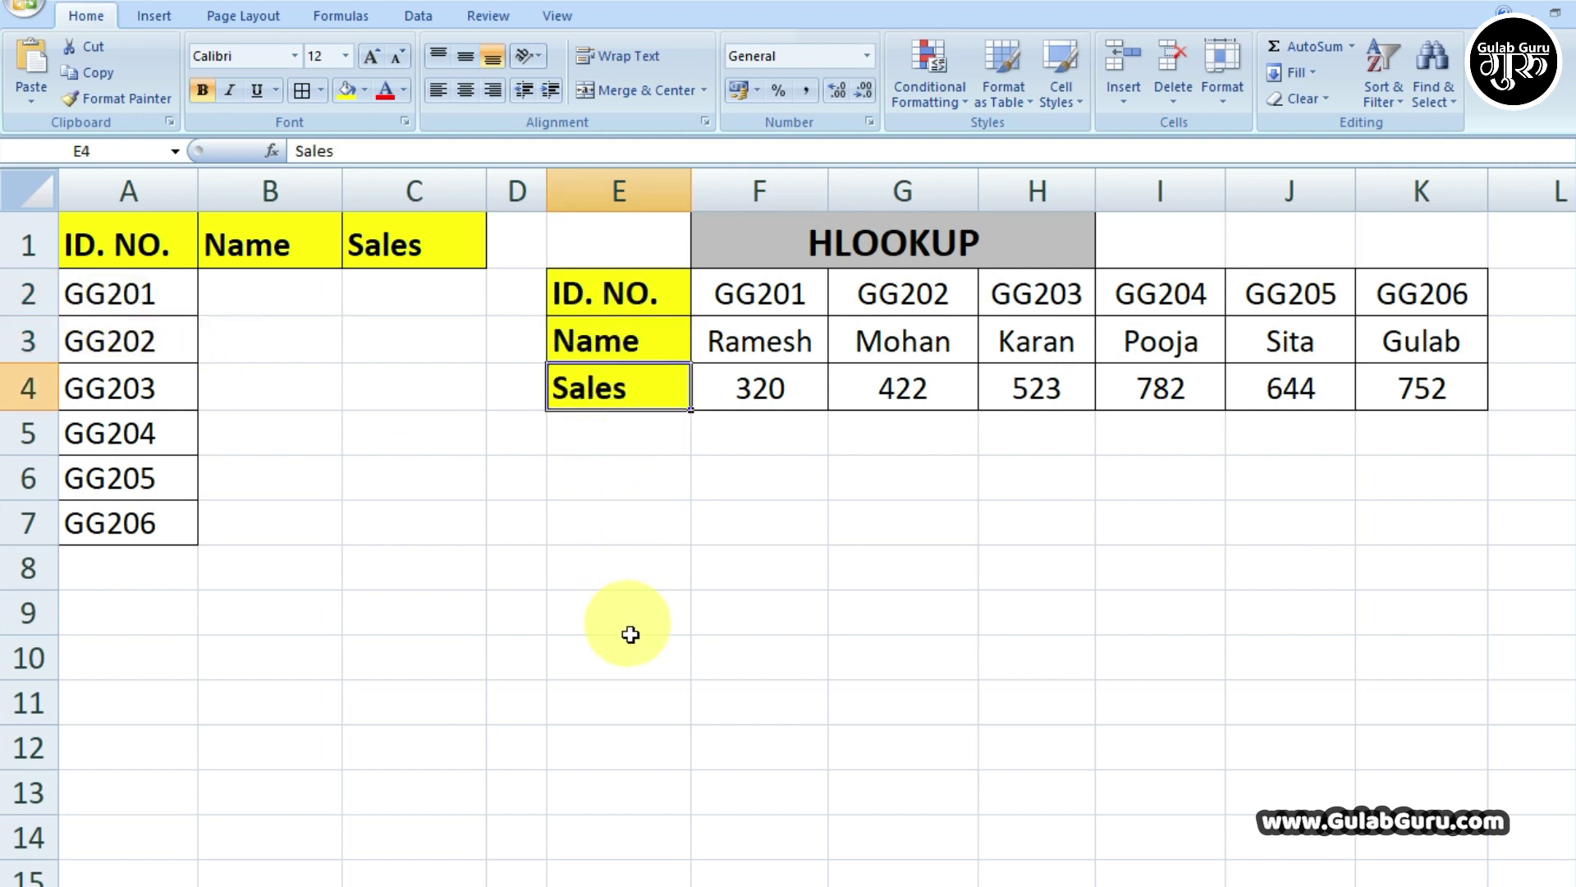
drag(727, 294, 1404, 390)
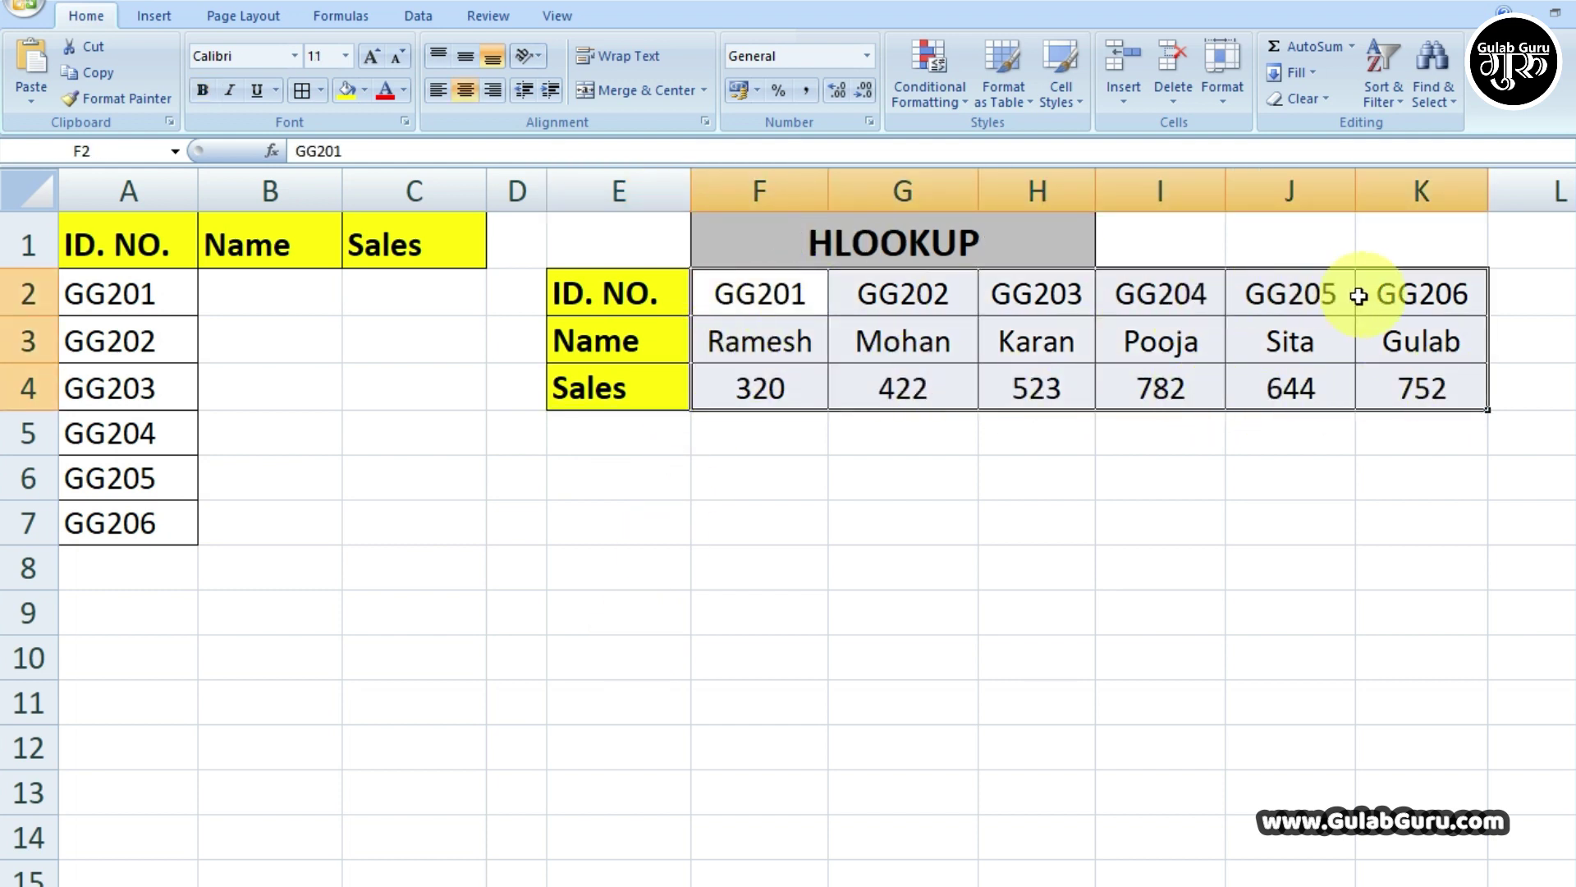
drag(624, 296, 1407, 370)
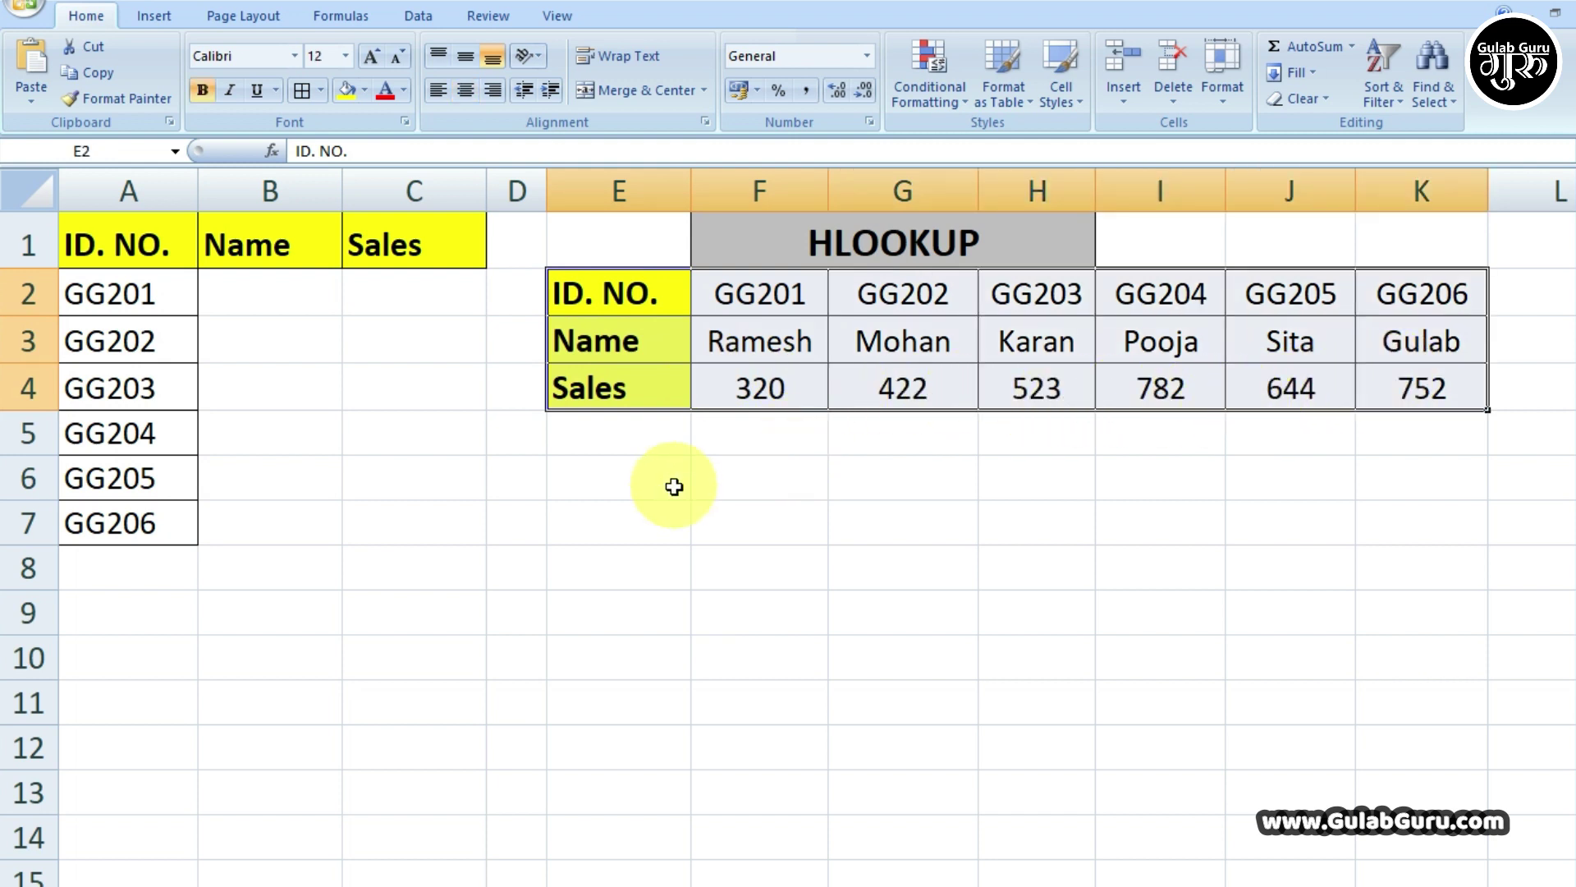
click(732, 472)
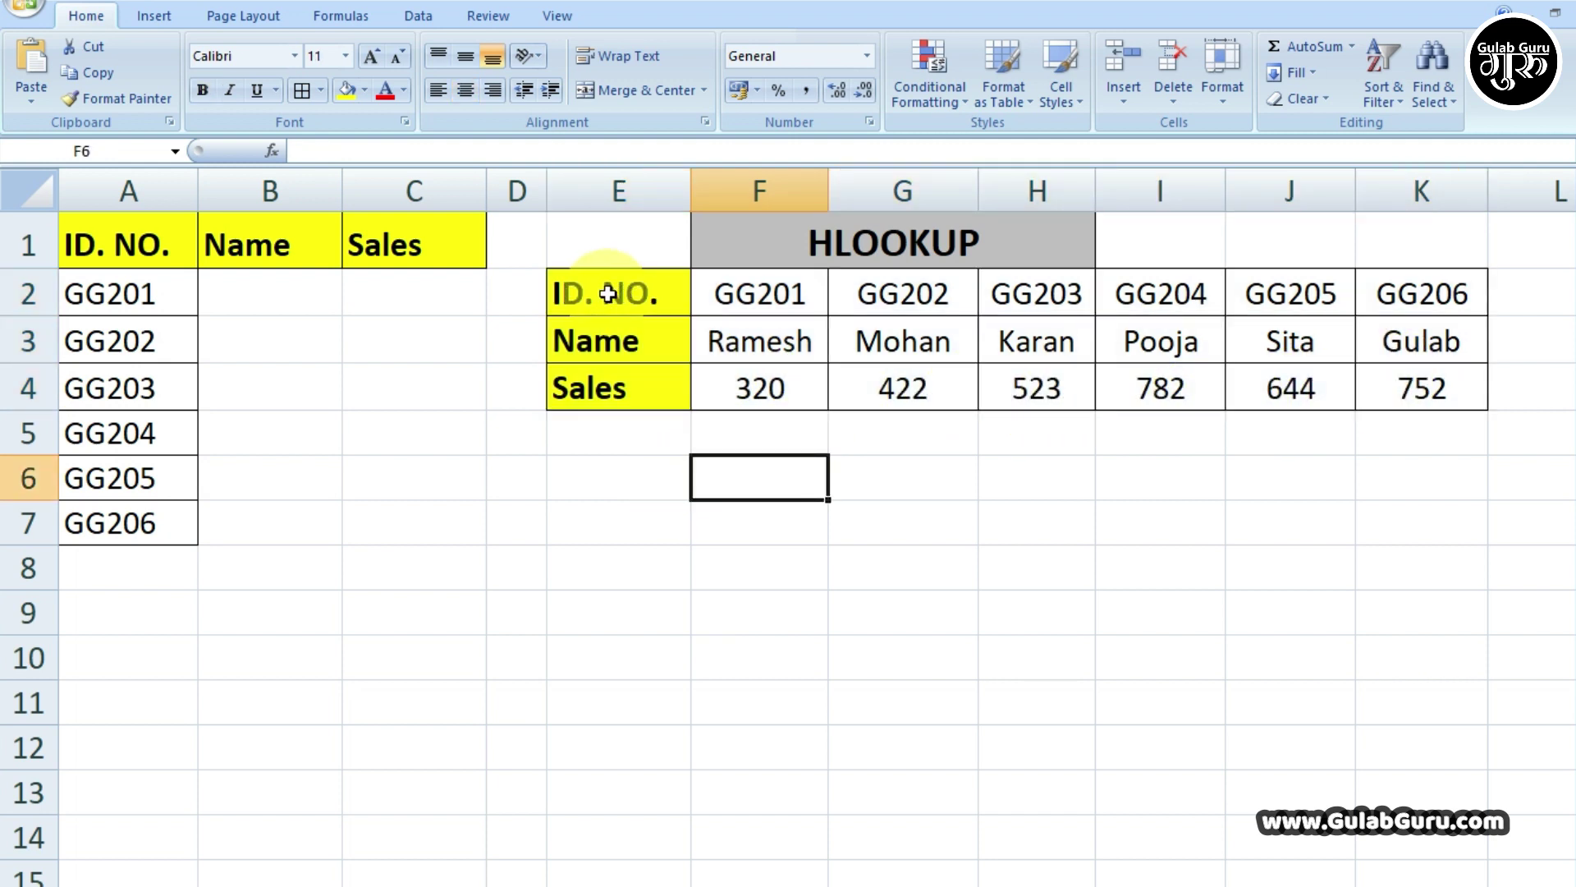
drag(608, 293, 1427, 387)
click(616, 471)
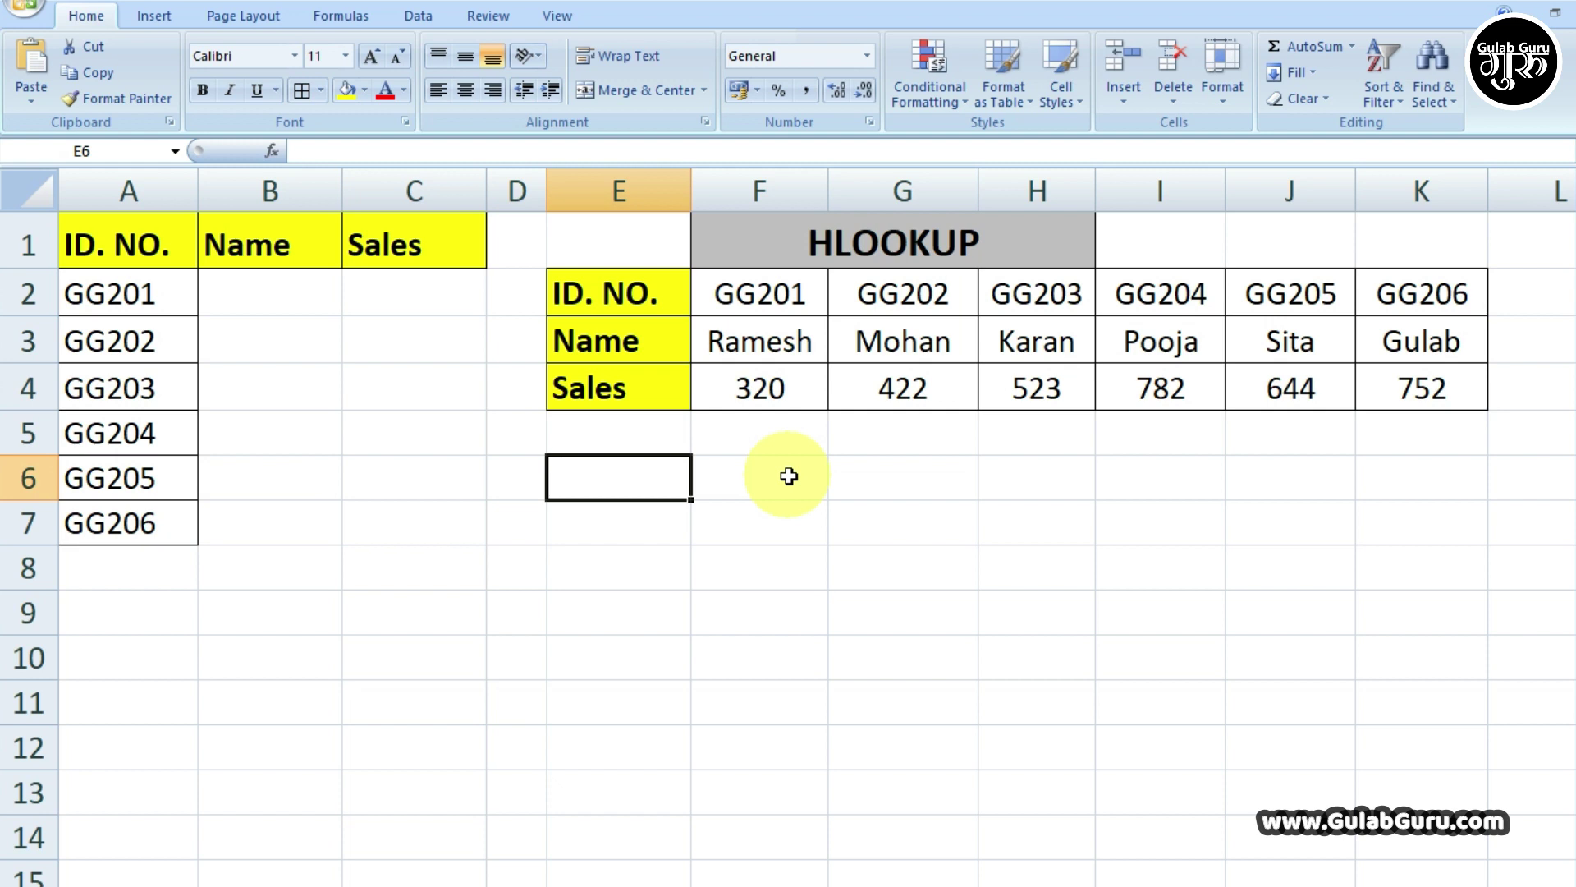
Start an HLOOKUP formula in cell B2 of the Name column with A2 as the lookup value
click(277, 298)
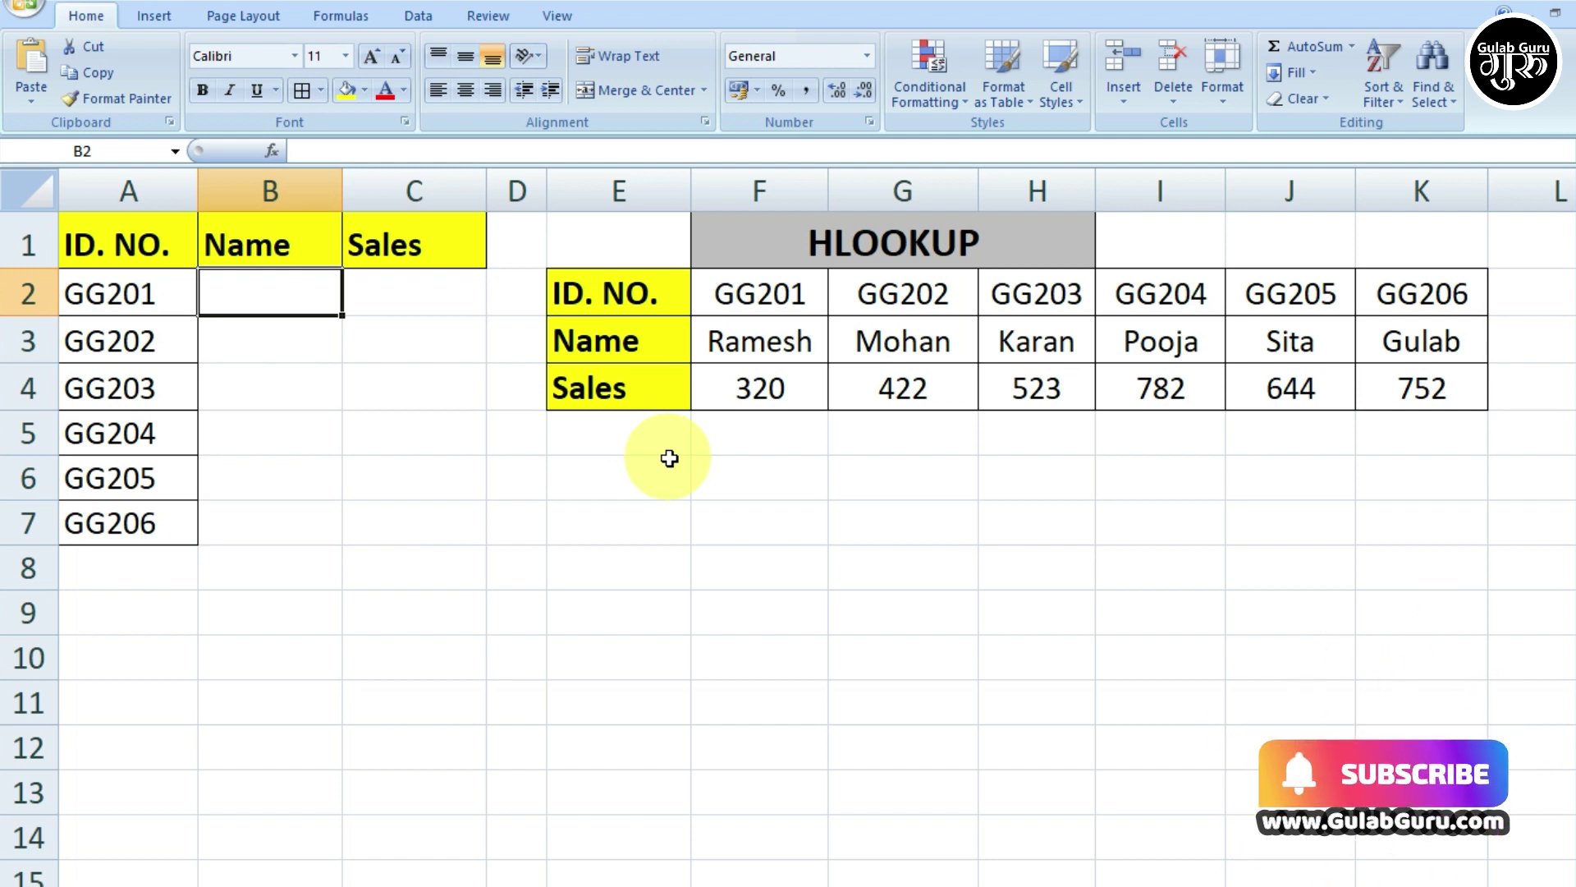
text(=HL)
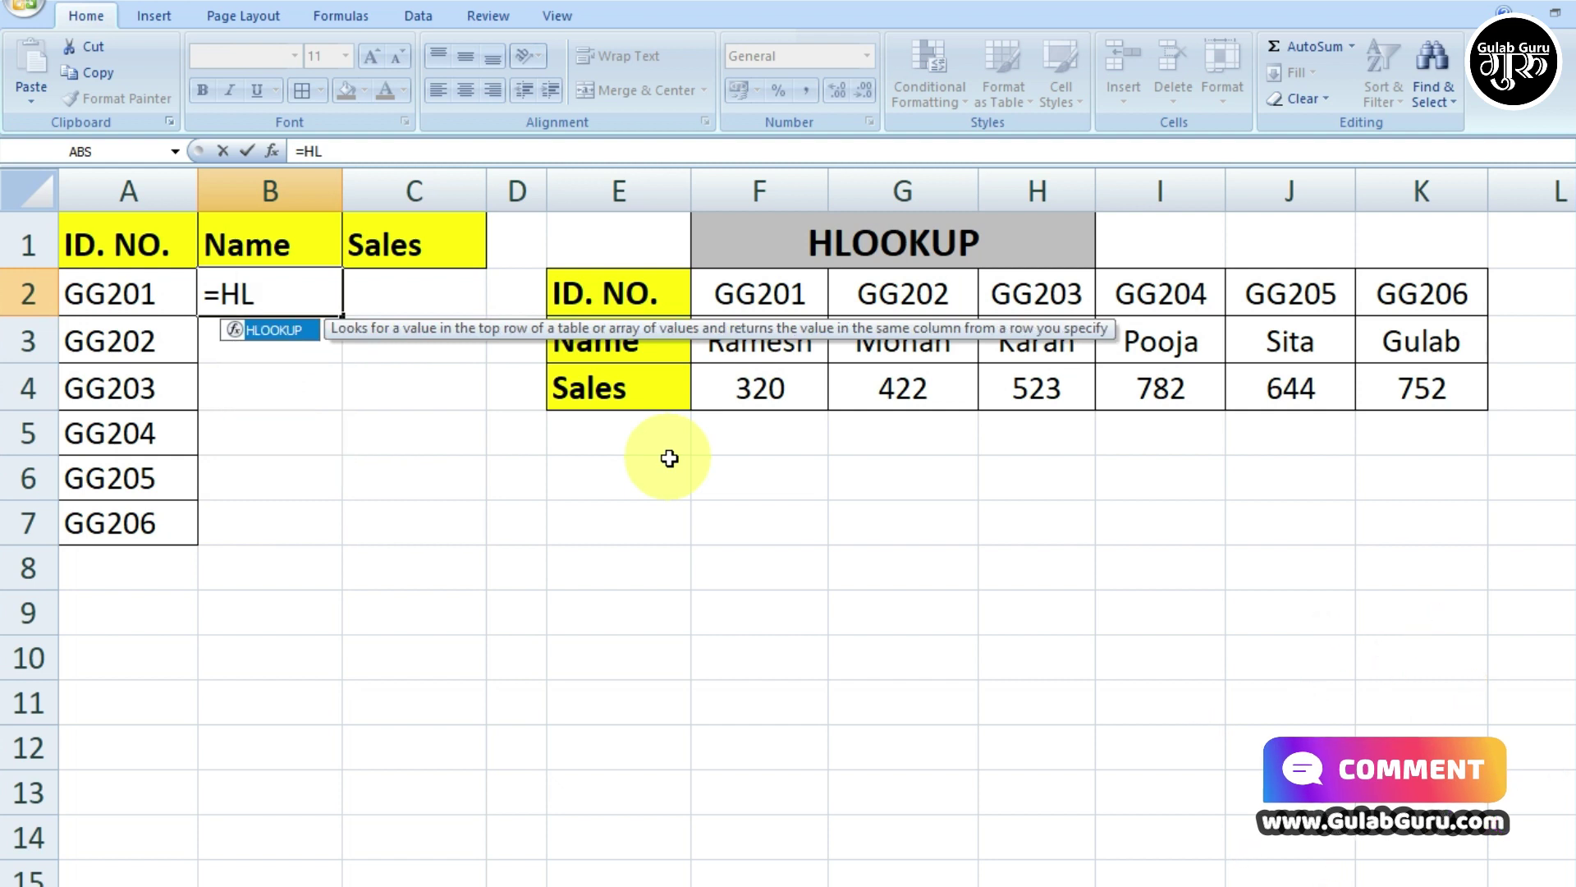
key(Tab)
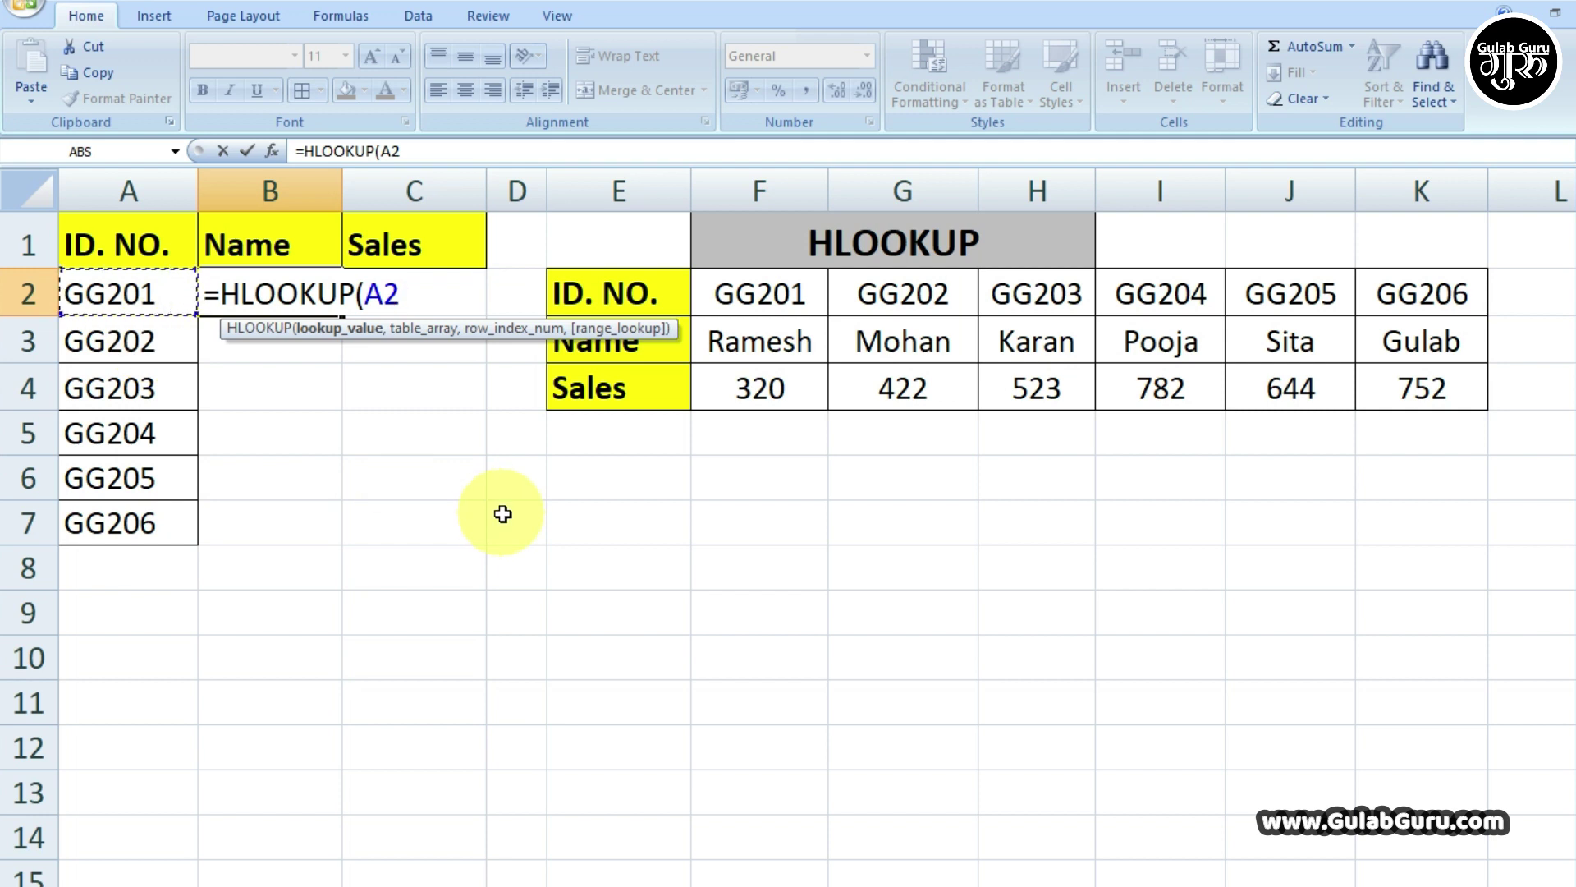
text(,)
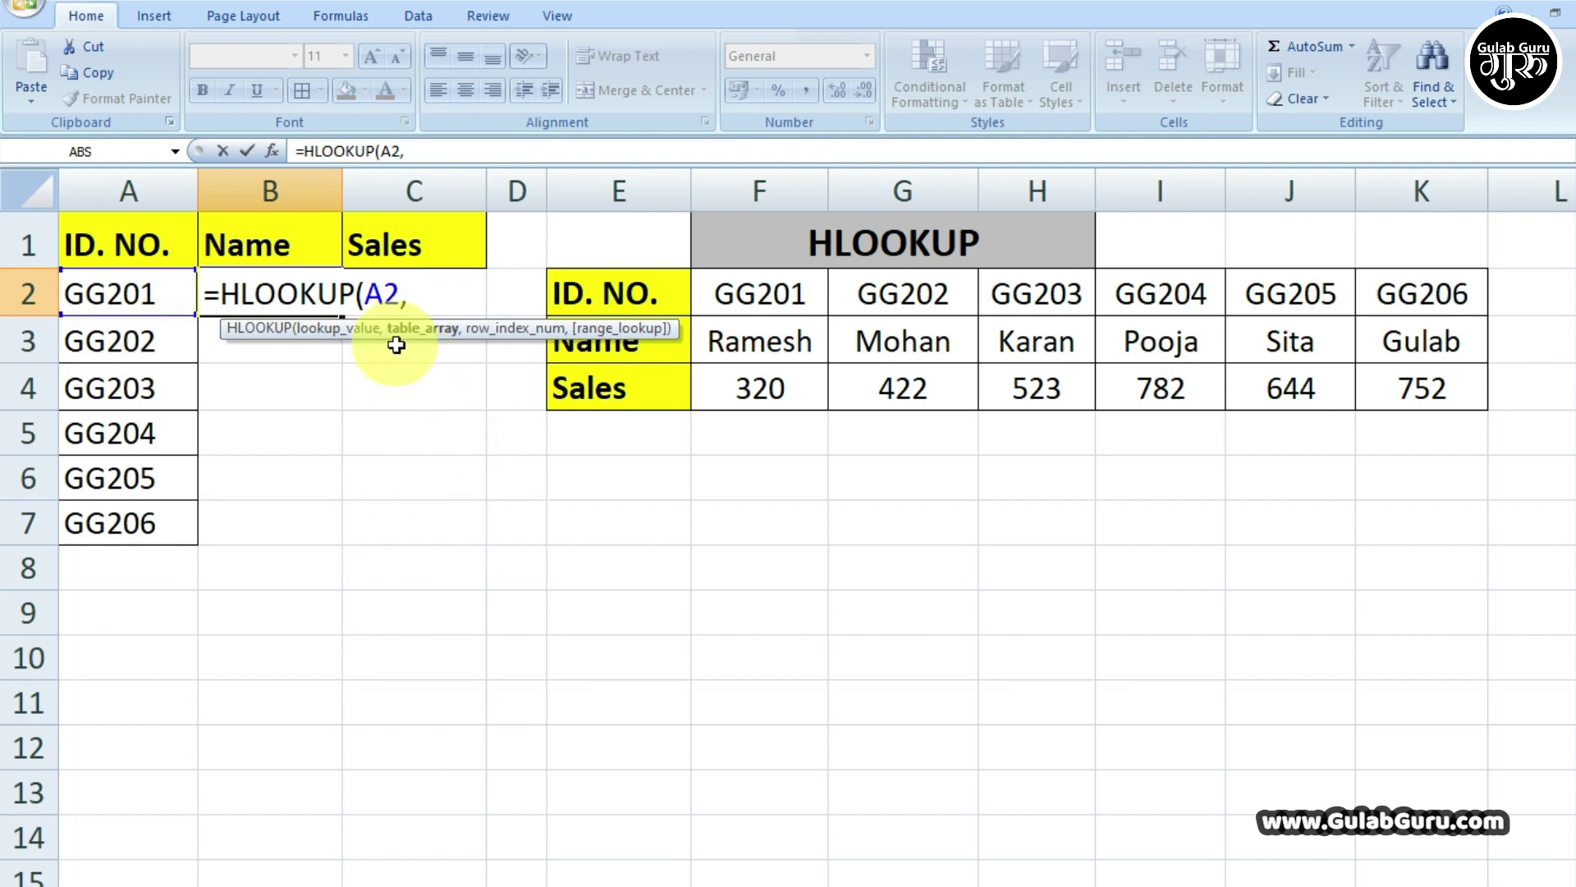
Use E2:K4 as the table array and 2 as the row index in the B2 HLOOKUP formula
drag(598, 287, 1422, 389)
text(,)
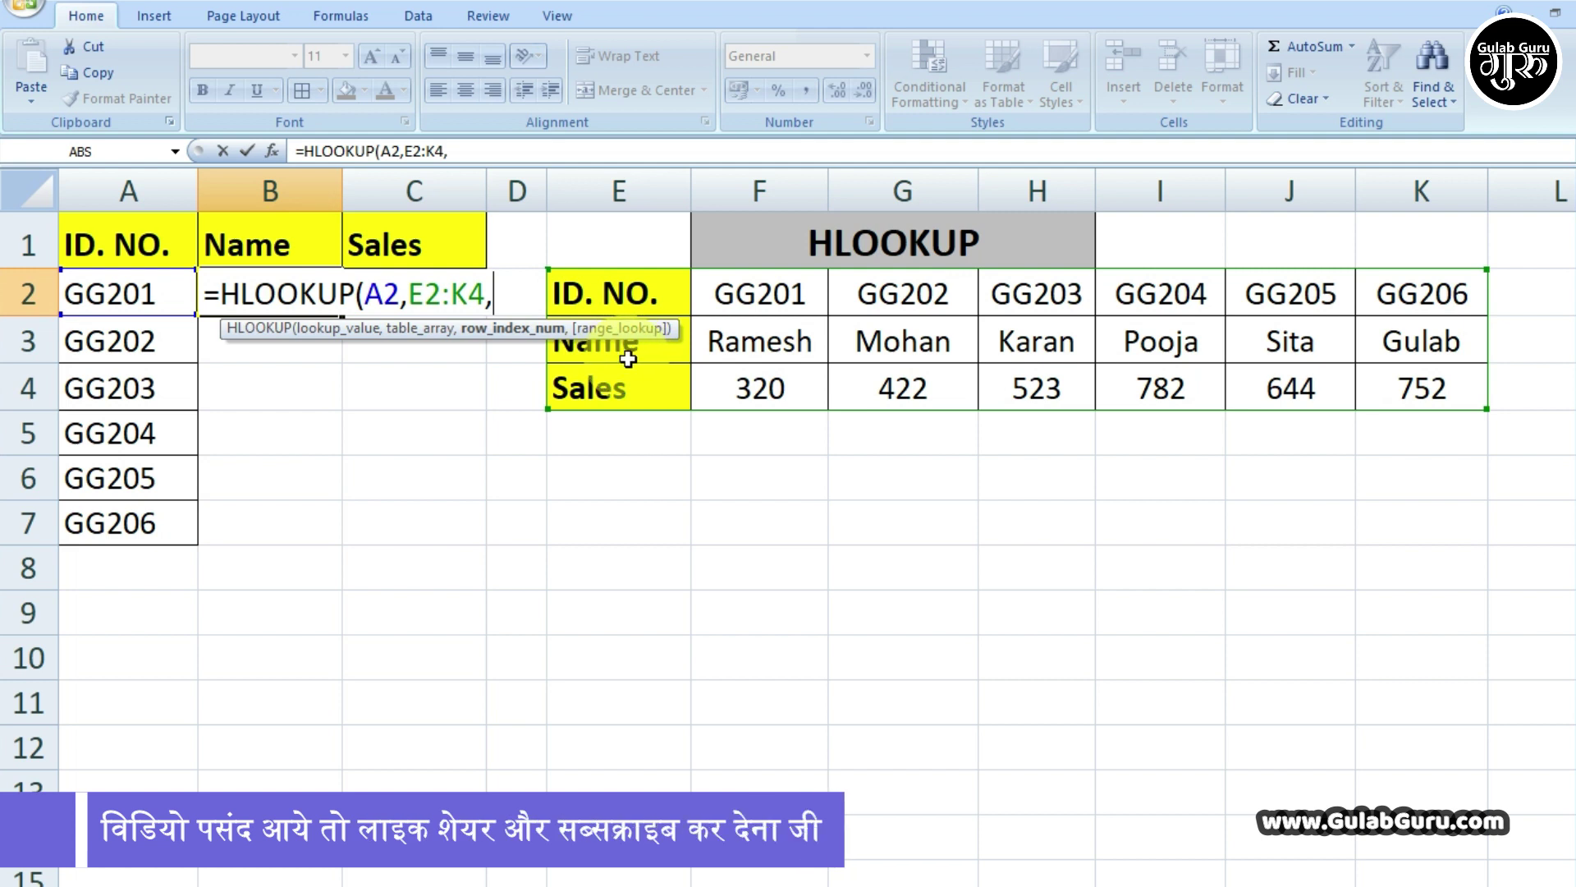
text(2)
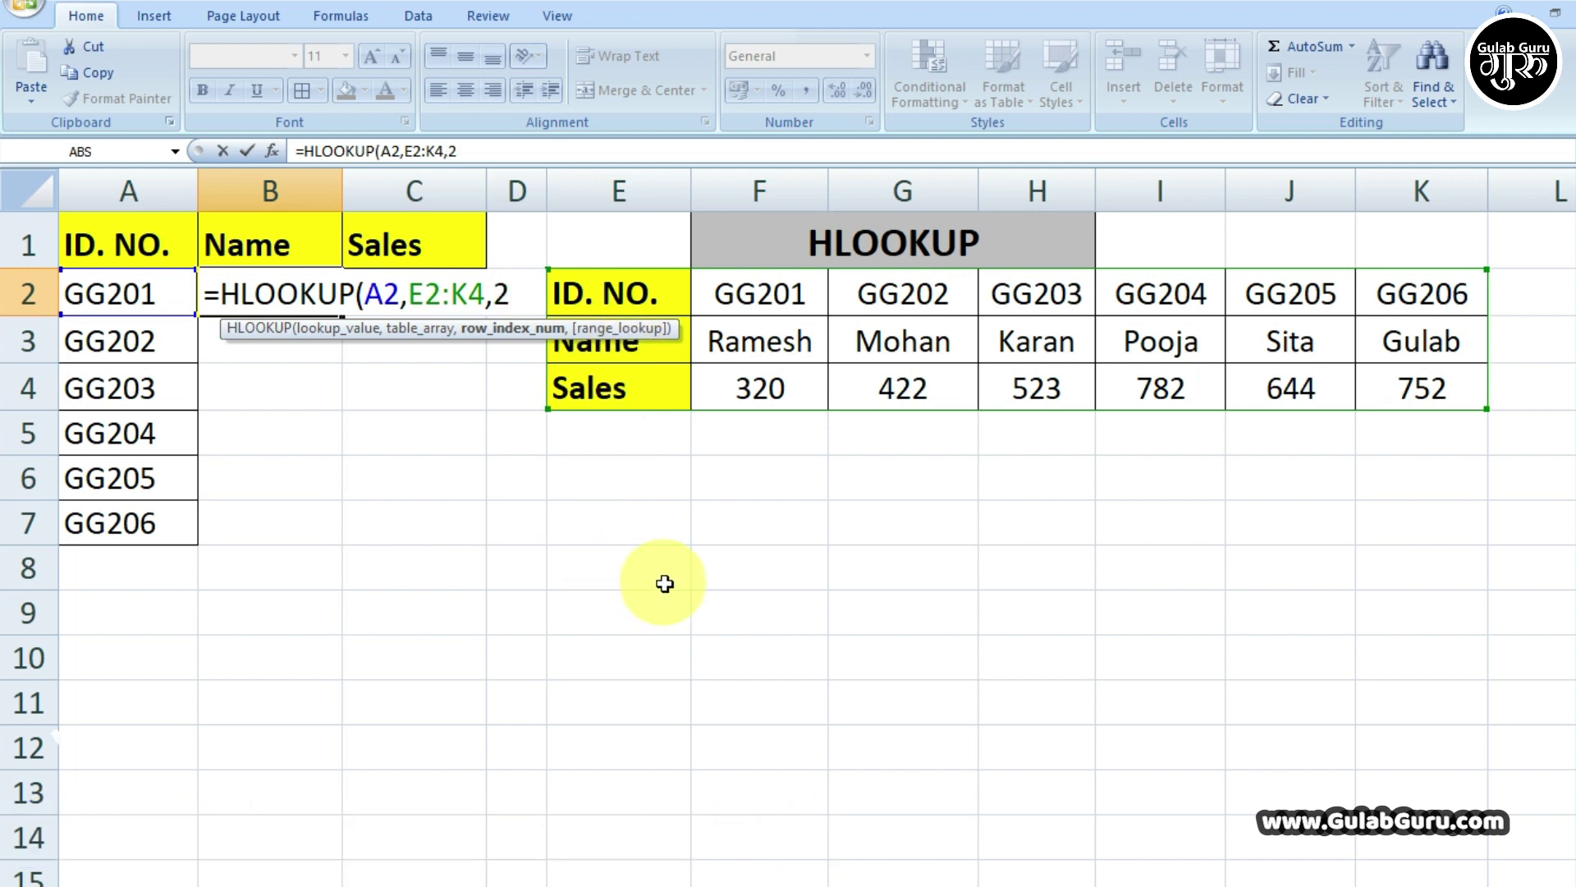
Set the range lookup to 0 in the B2 HLOOKUP formula, and fill the completed formula down to B7
text(,0)
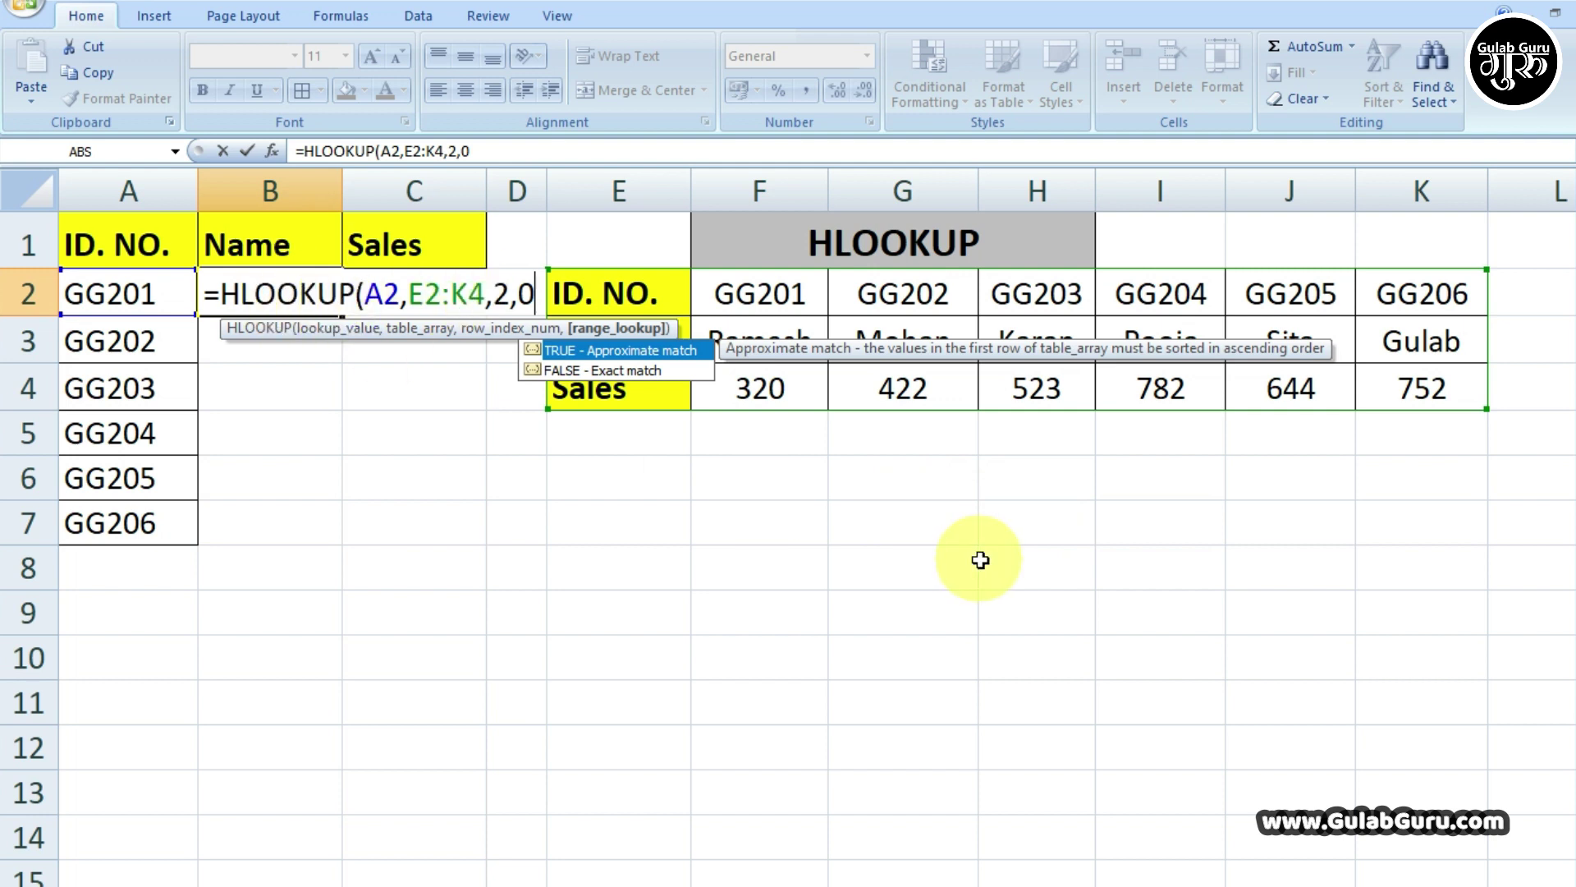
text())
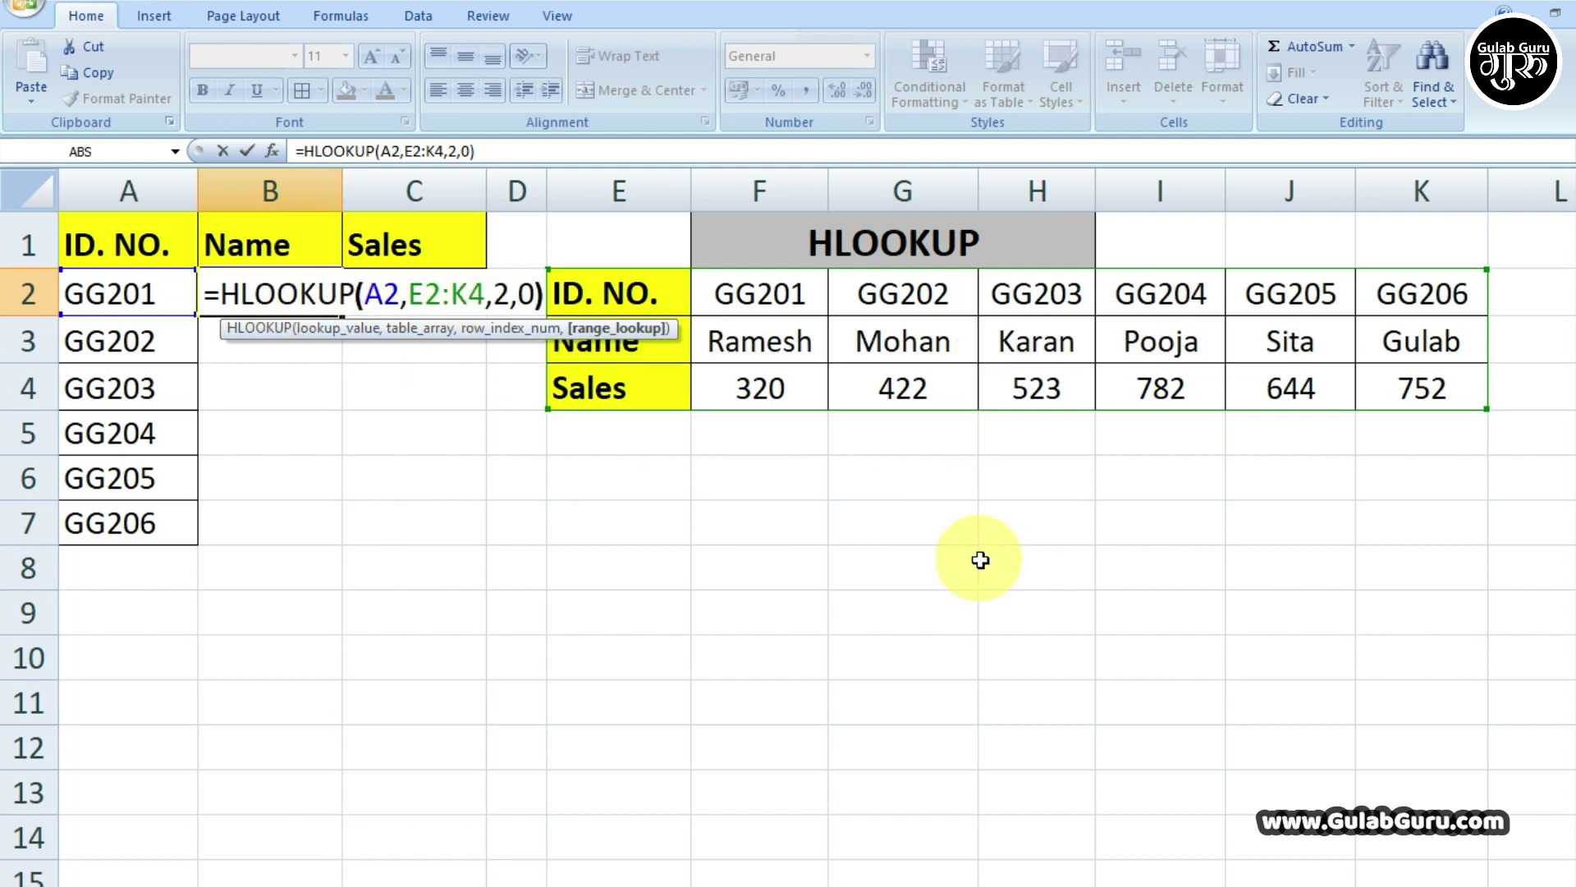
key(Return)
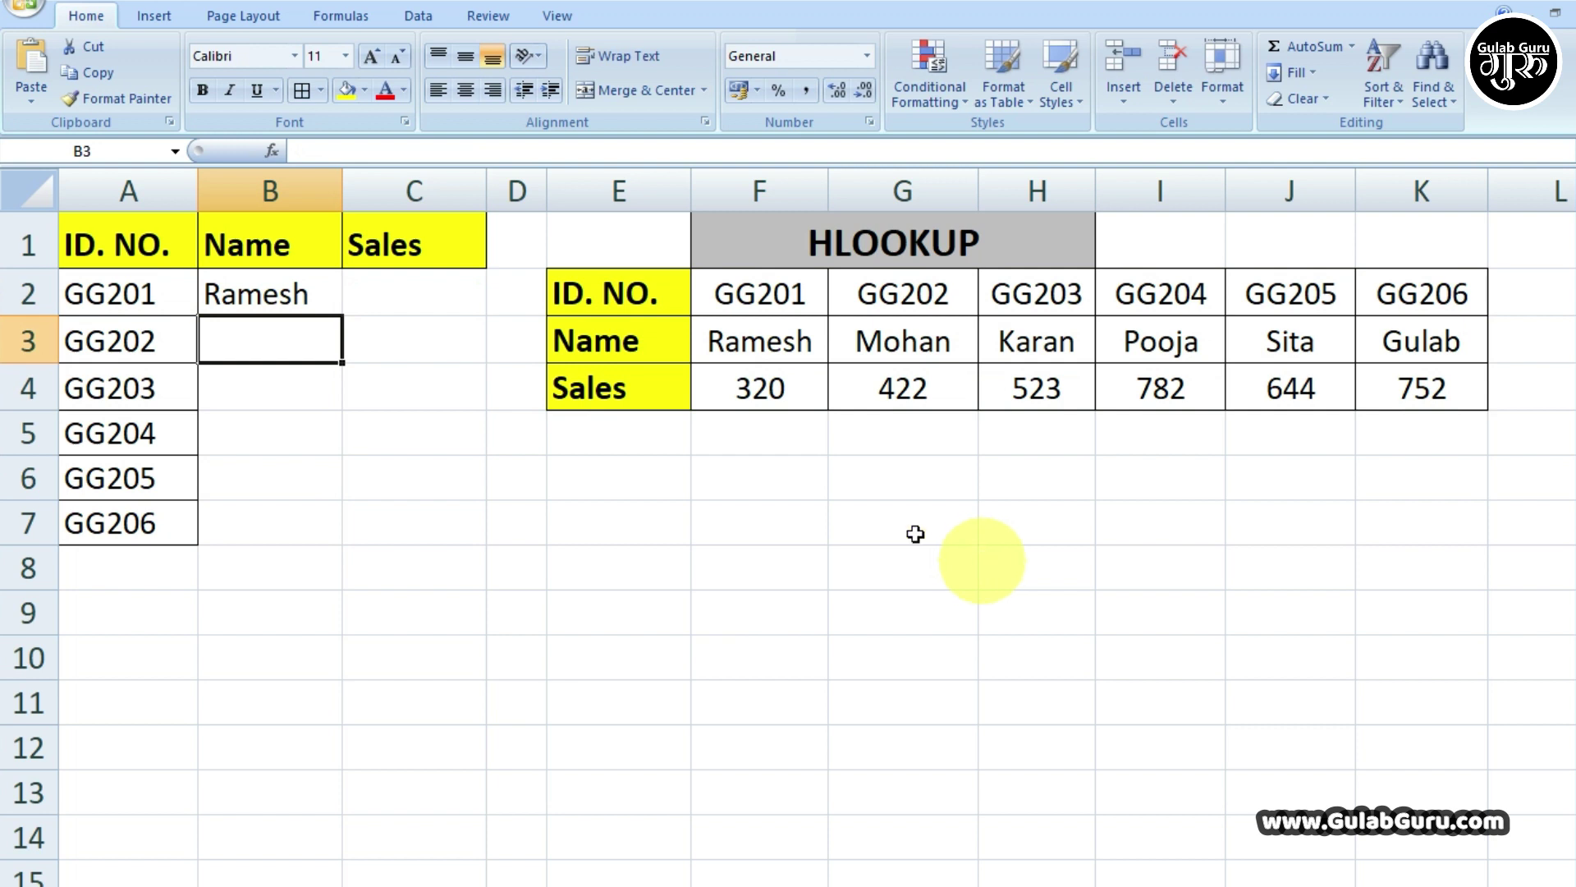
click(263, 296)
drag(340, 314, 332, 526)
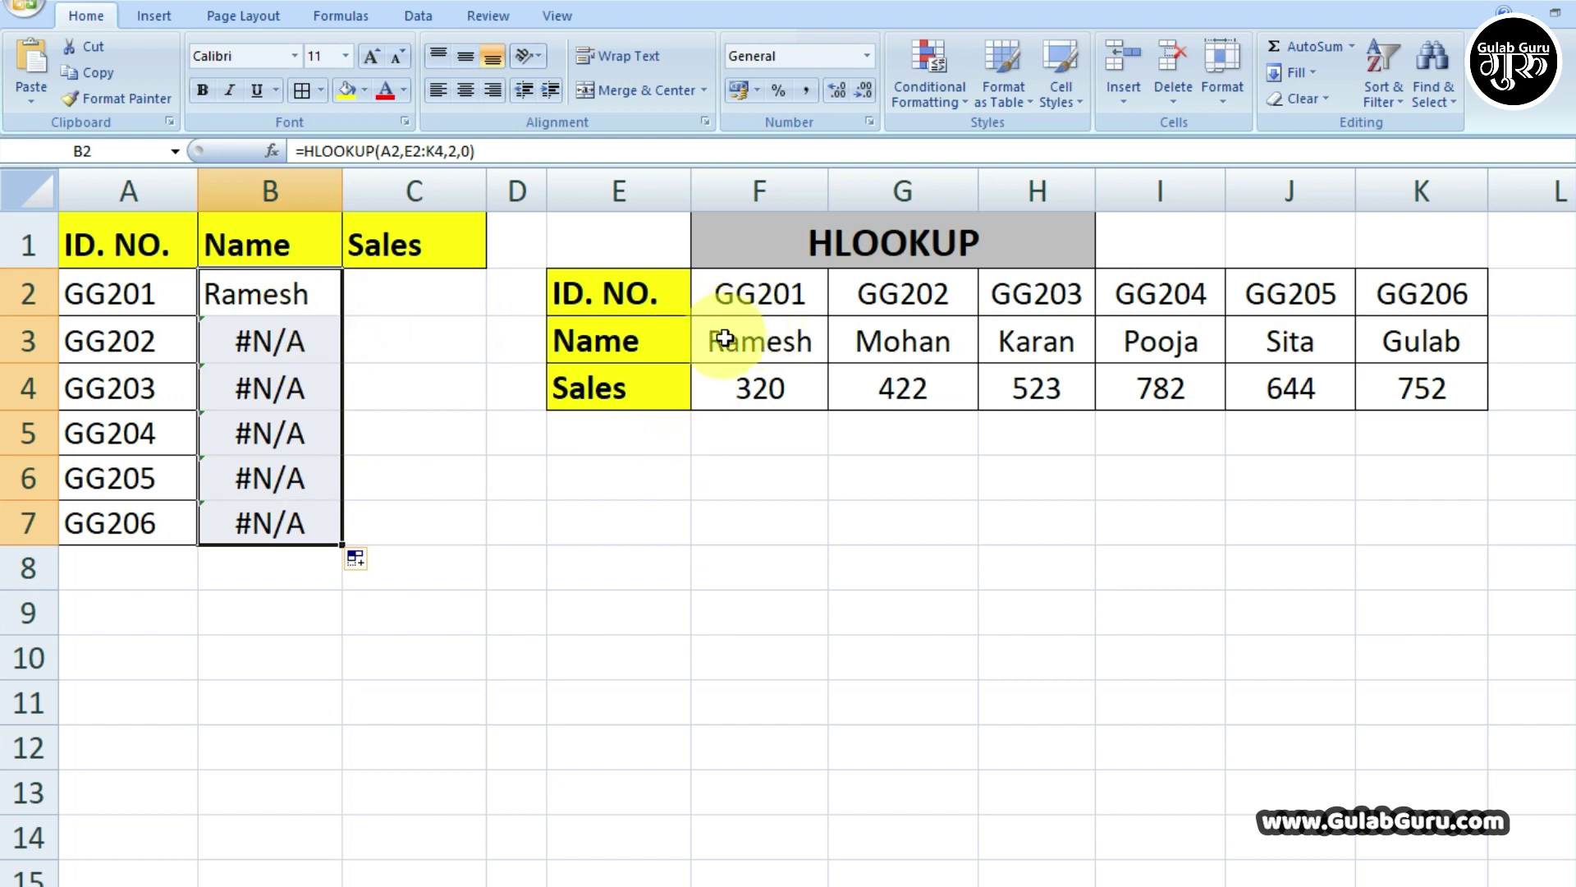
Make the table array absolute as $E$2:$K$4 in the B2 HLOOKUP formula, and fill the corrected formula down to B7
double_click(284, 295)
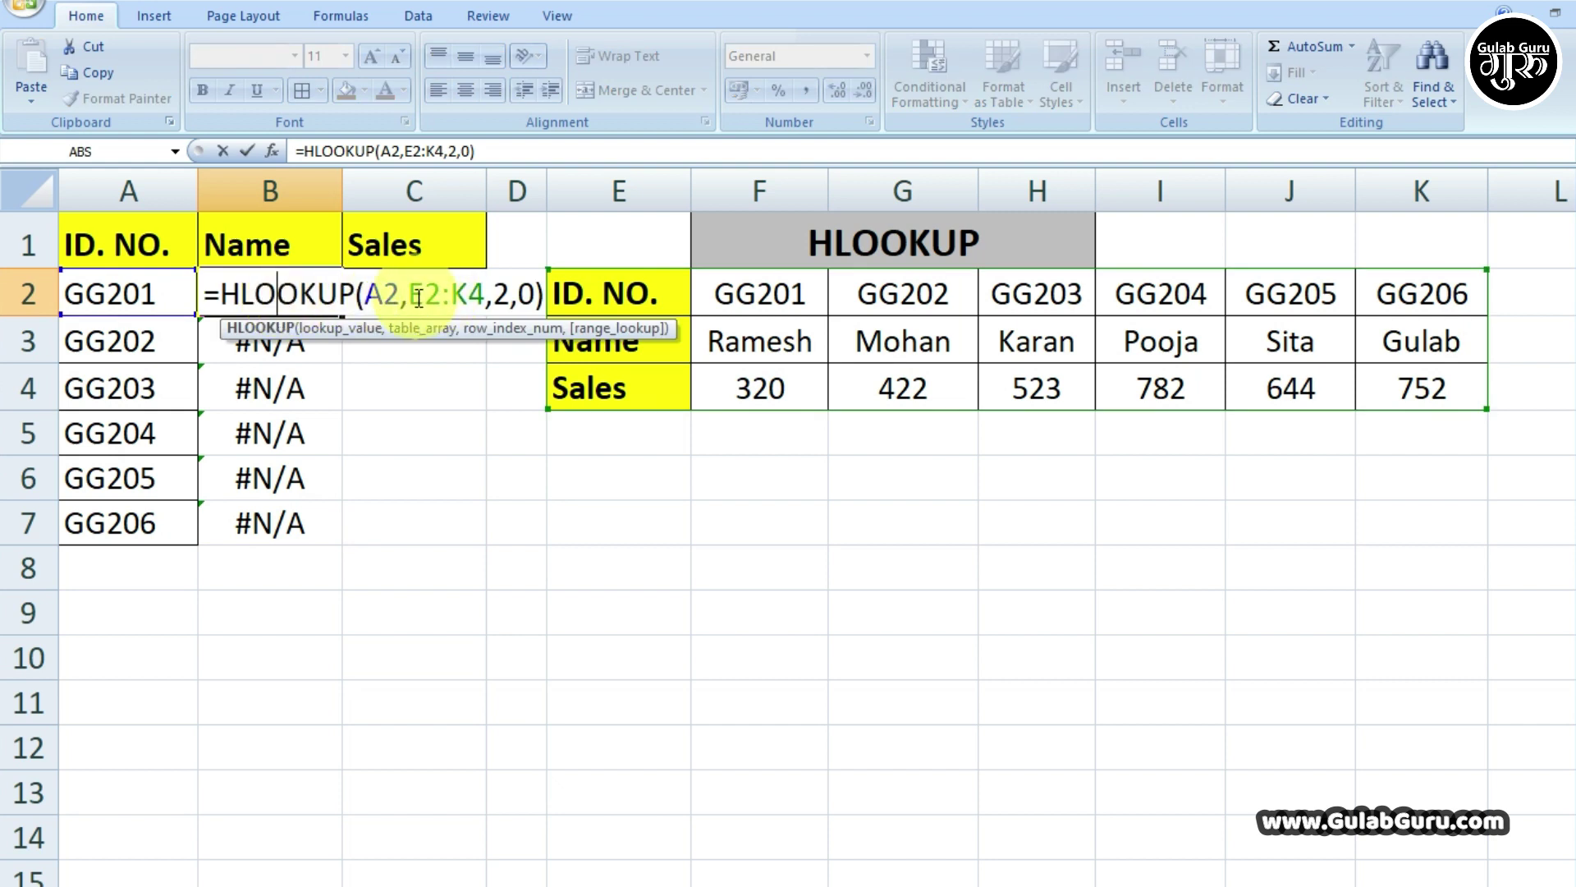
drag(417, 298, 486, 297)
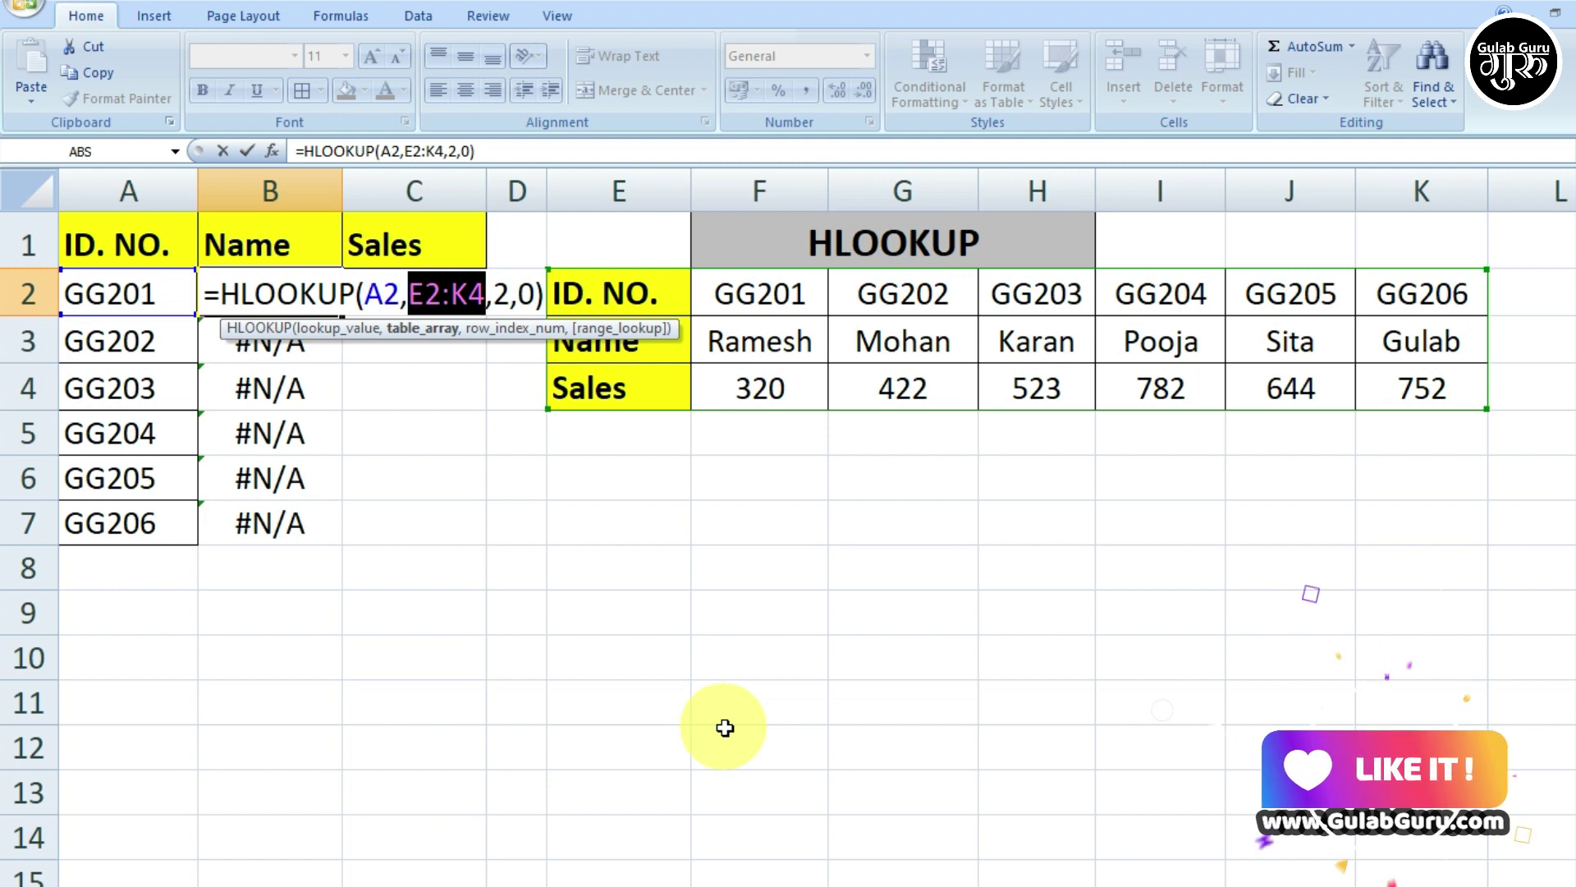
key(F4)
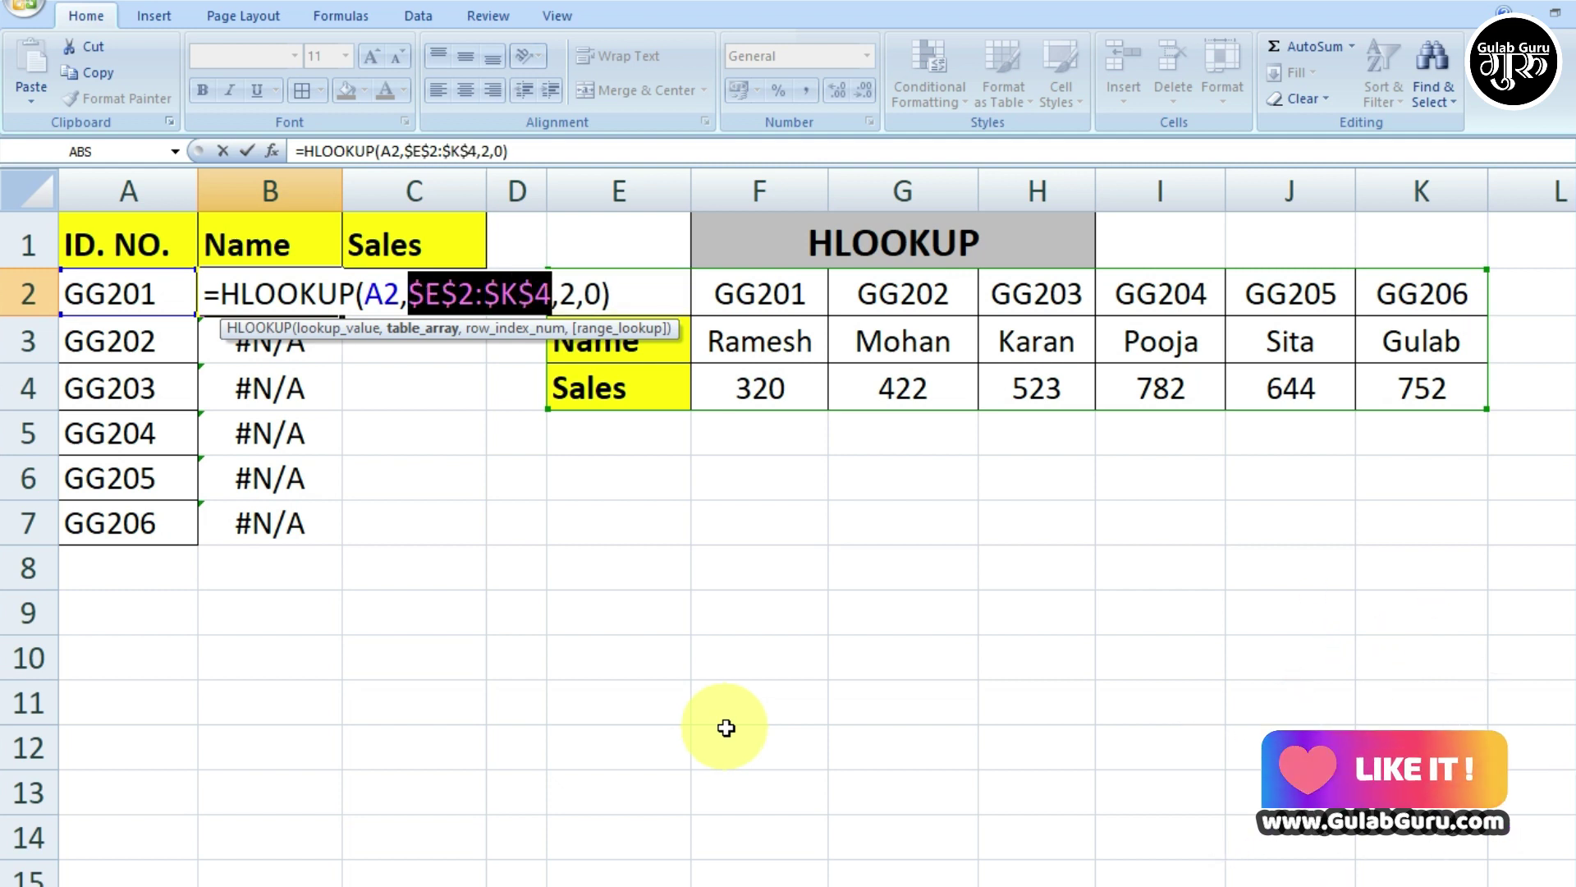
click(616, 297)
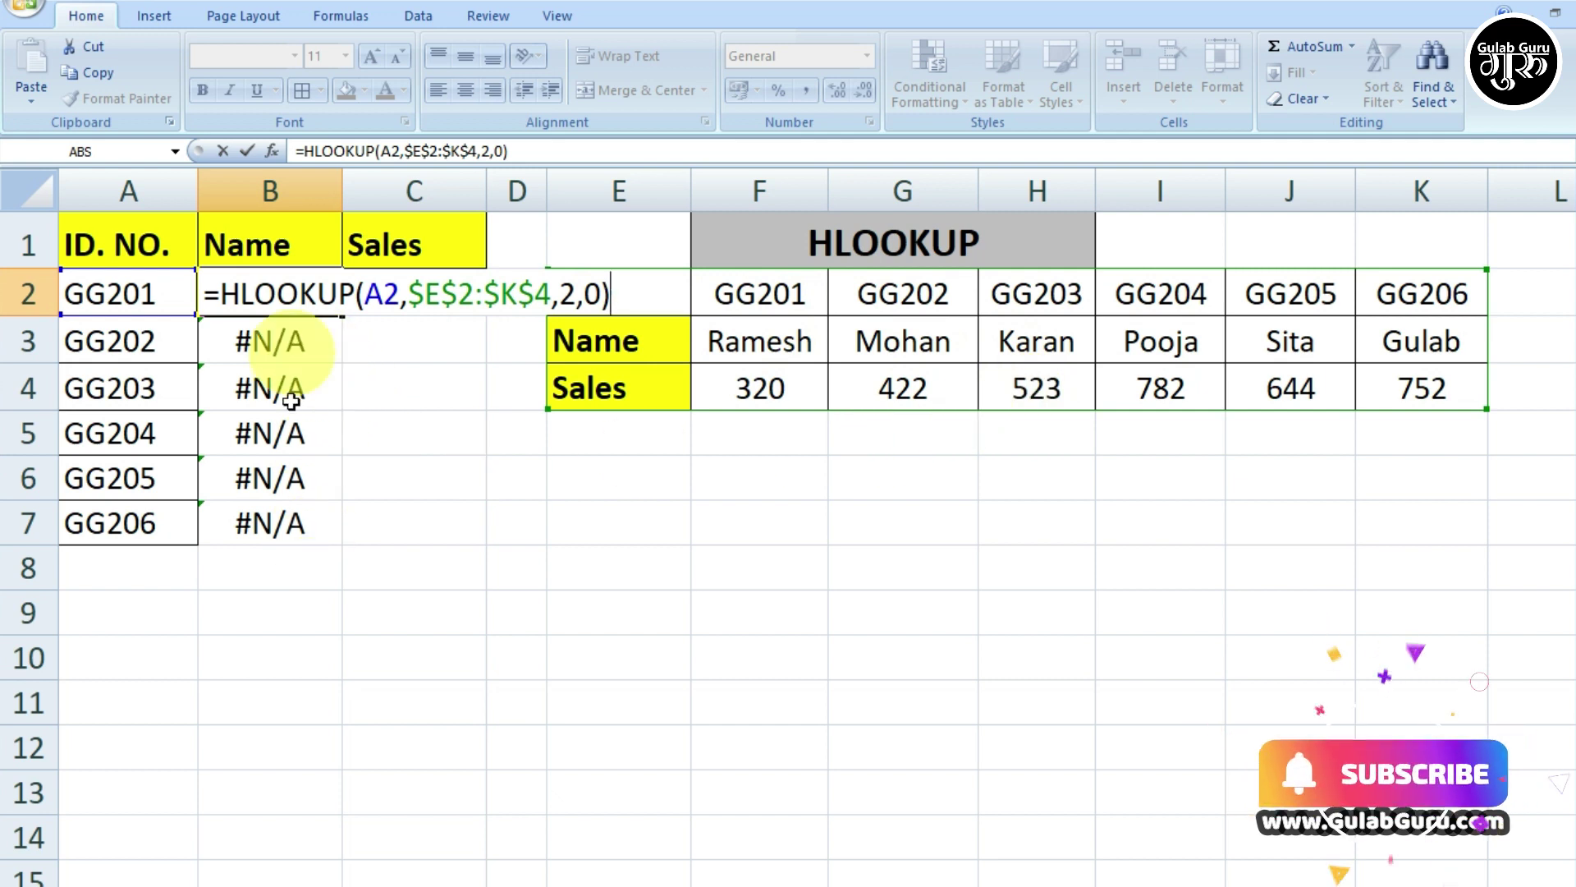
key(Return)
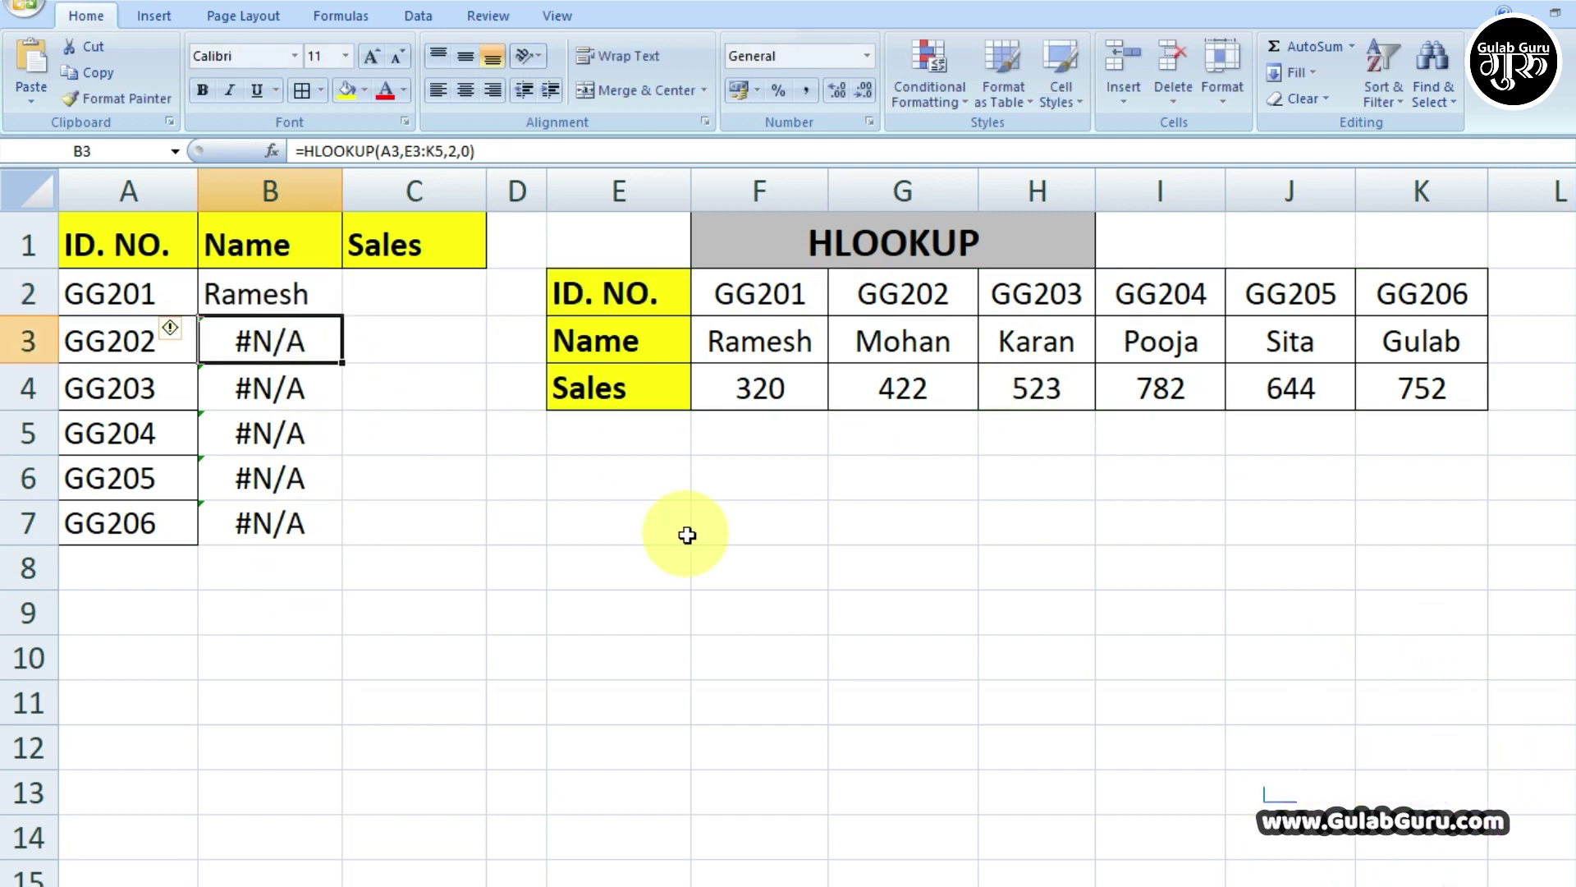
click(329, 310)
drag(340, 318, 332, 542)
click(453, 534)
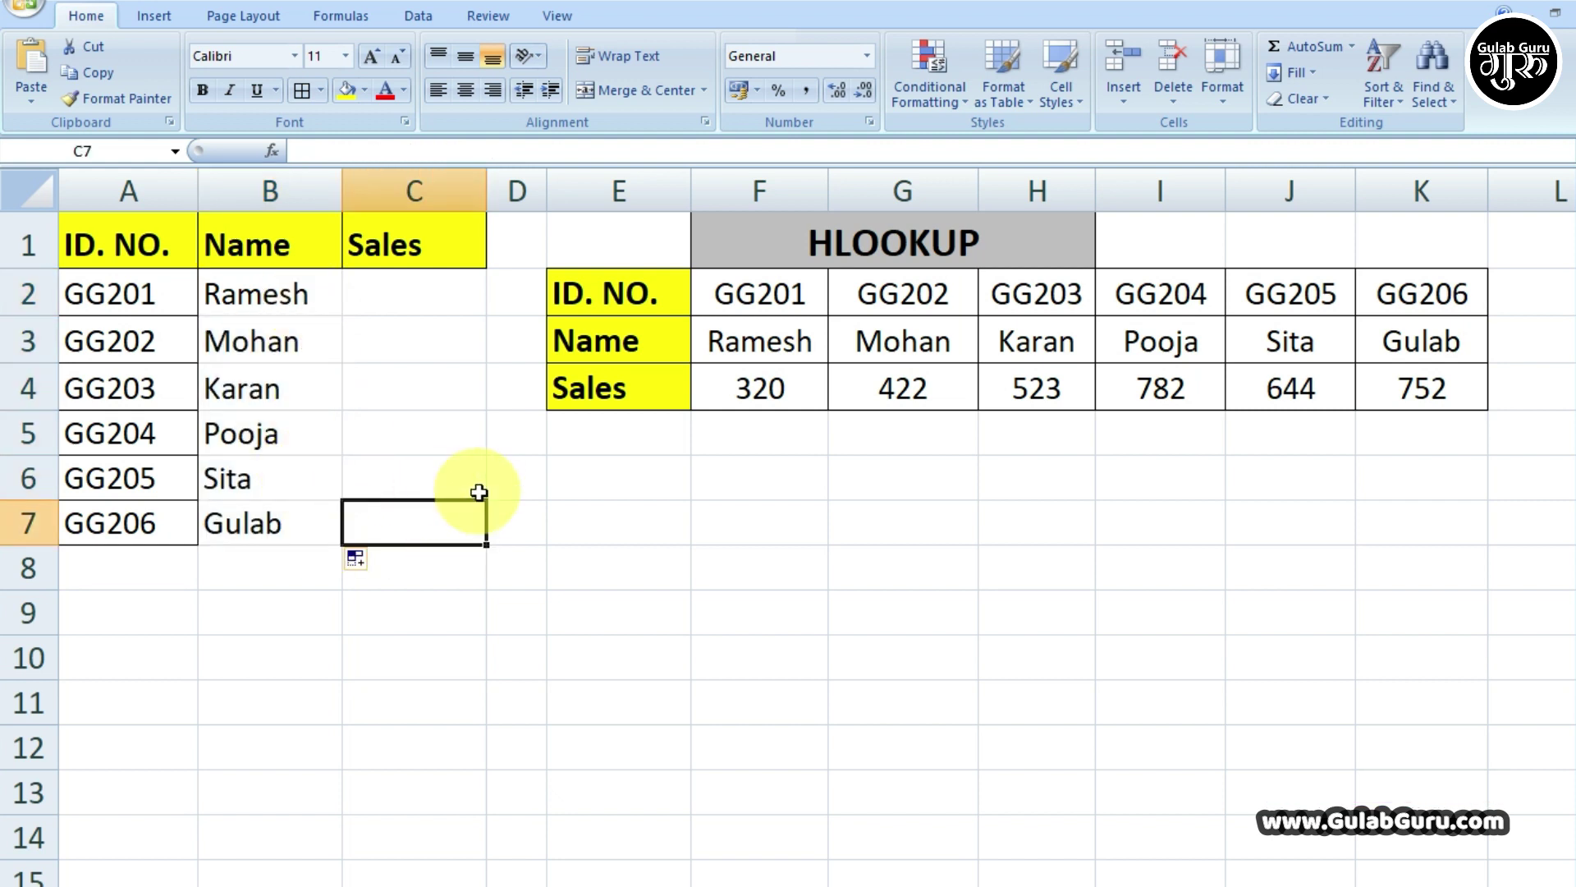
Start an HLOOKUP formula in cell C2 of the Sales column with A2 as the lookup value
click(388, 289)
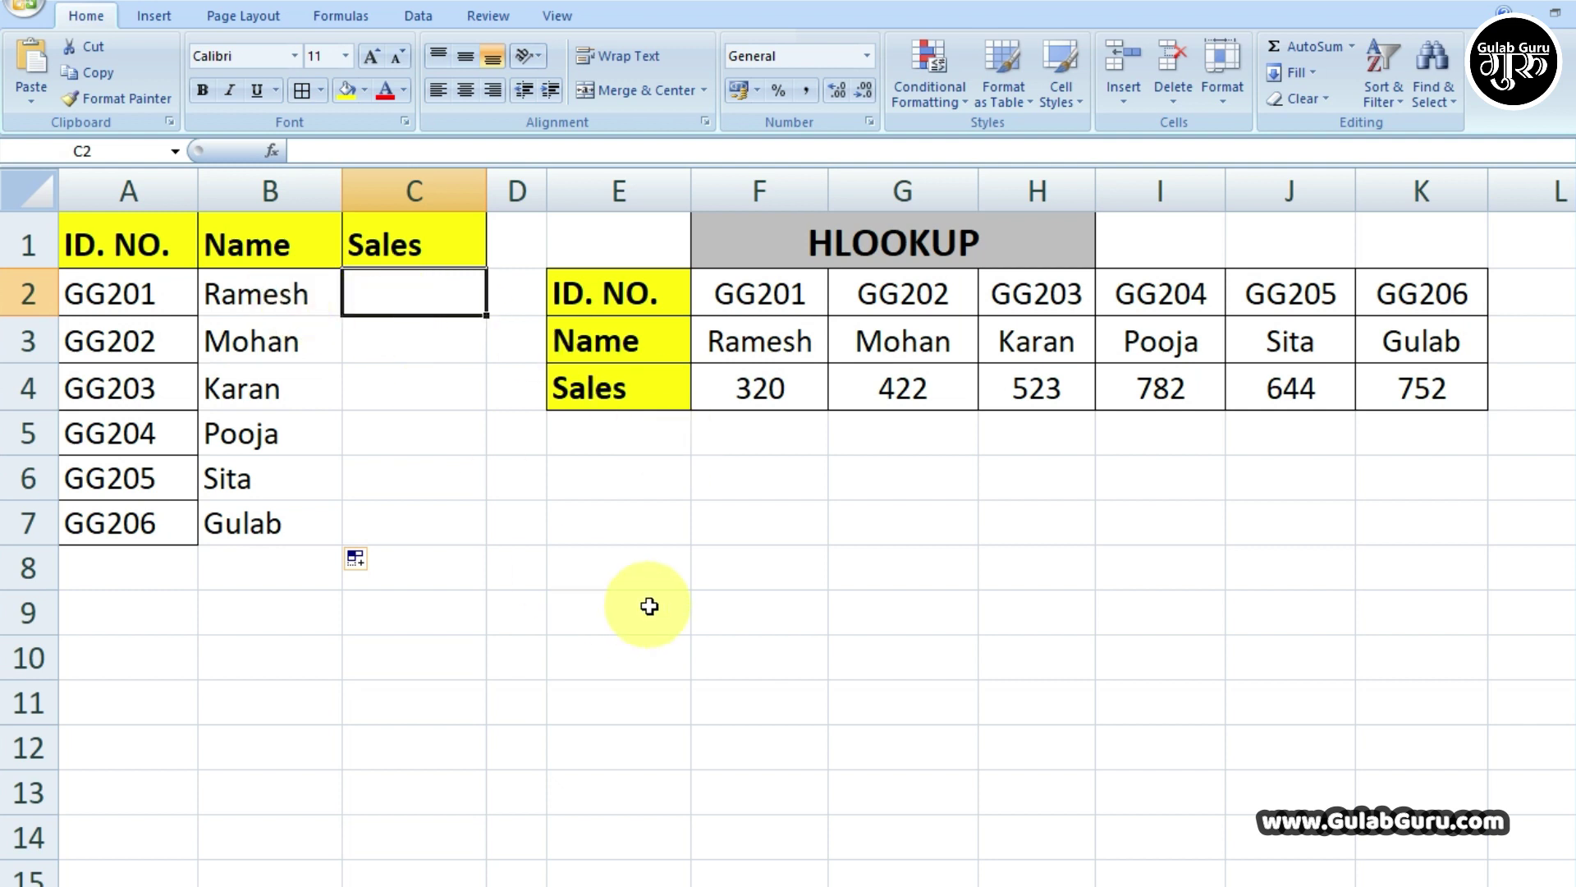
text(=)
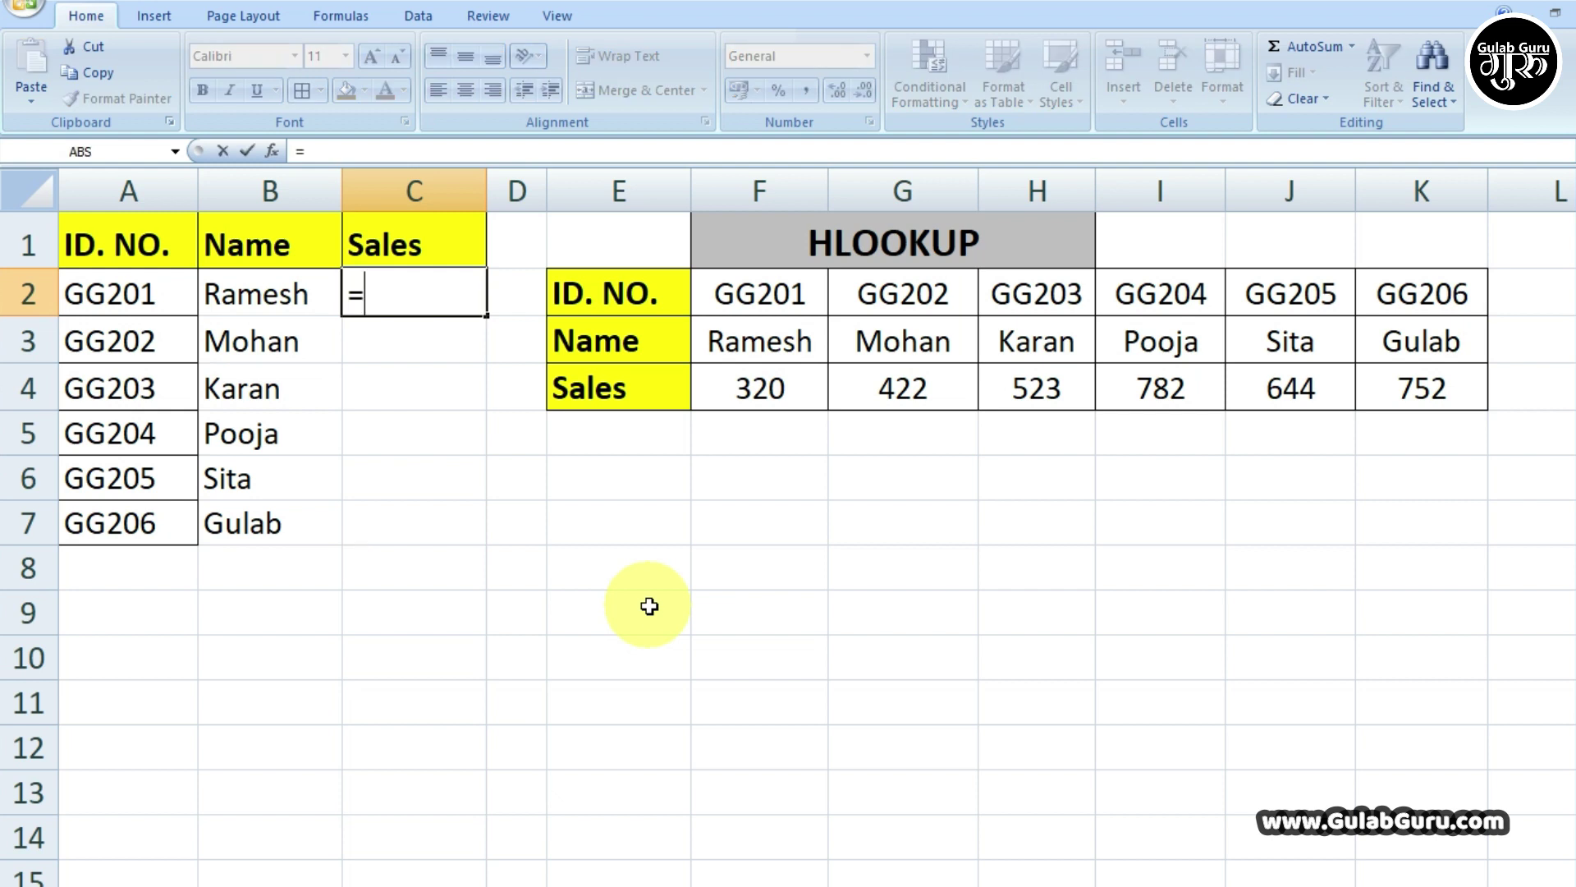
text(HLO)
key(Tab)
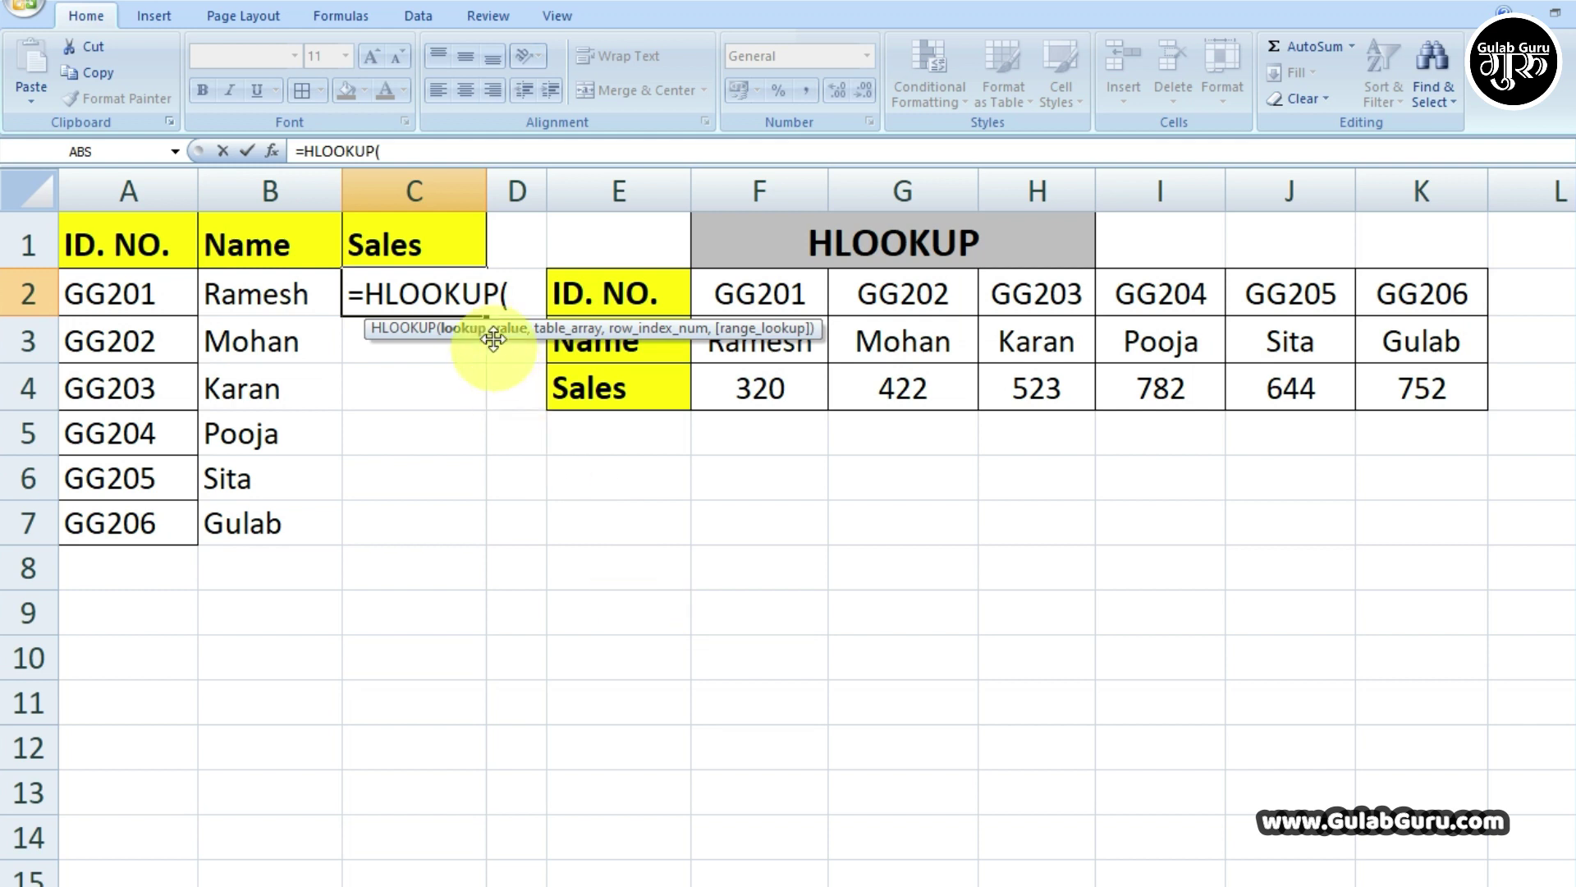
click(107, 298)
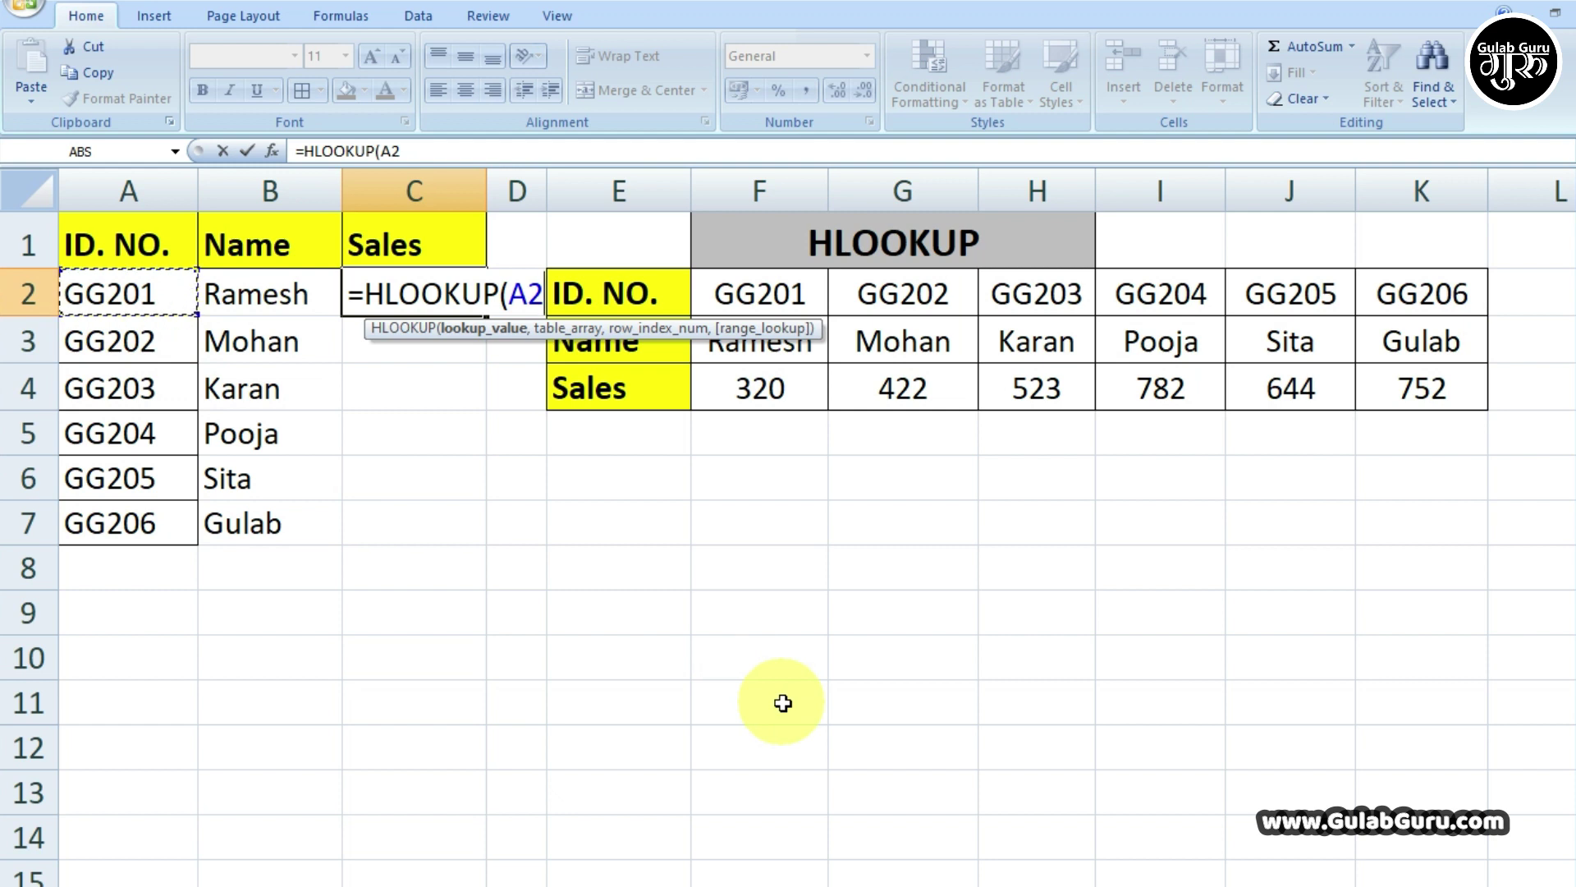
text(,)
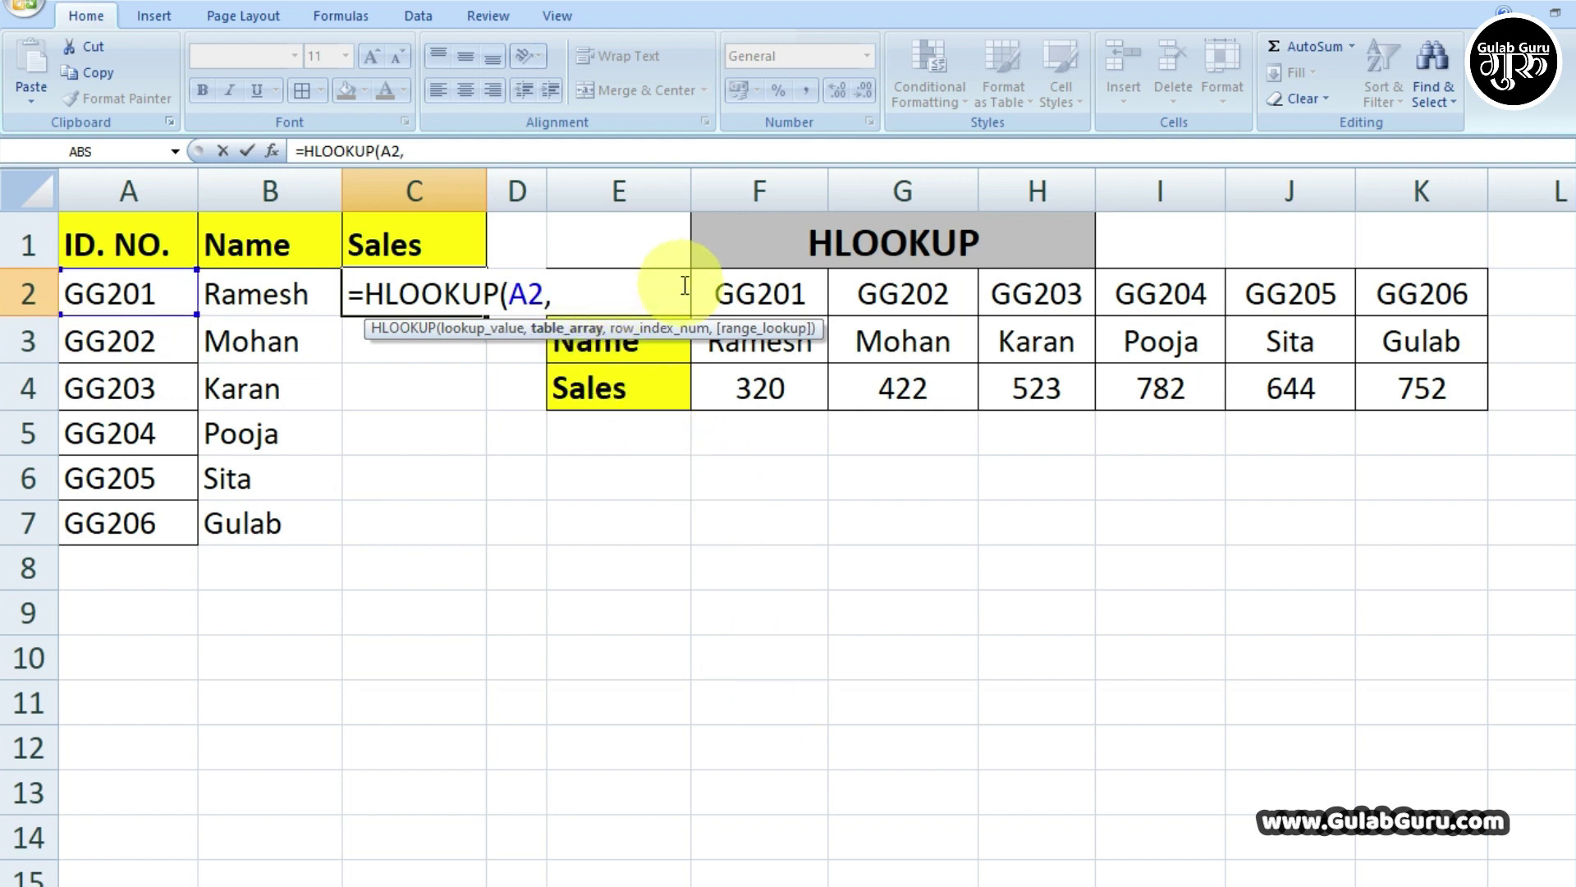
Use the horizontal reference table E2:K4 as the table array in the C2 HLOOKUP formula
click(1430, 392)
drag(1430, 392, 629, 289)
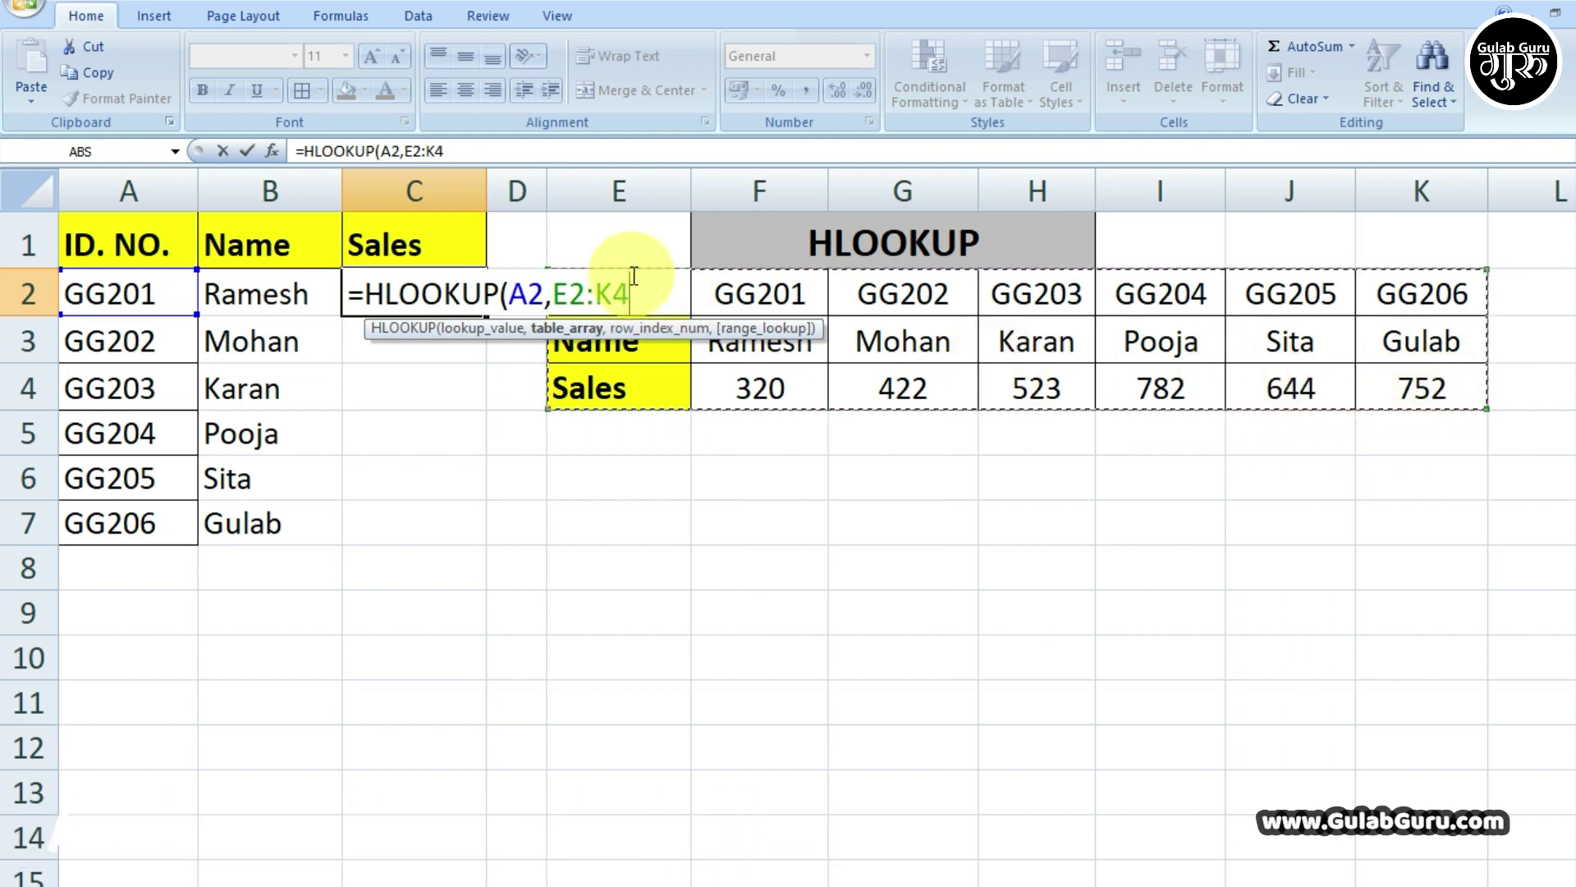
click(1402, 387)
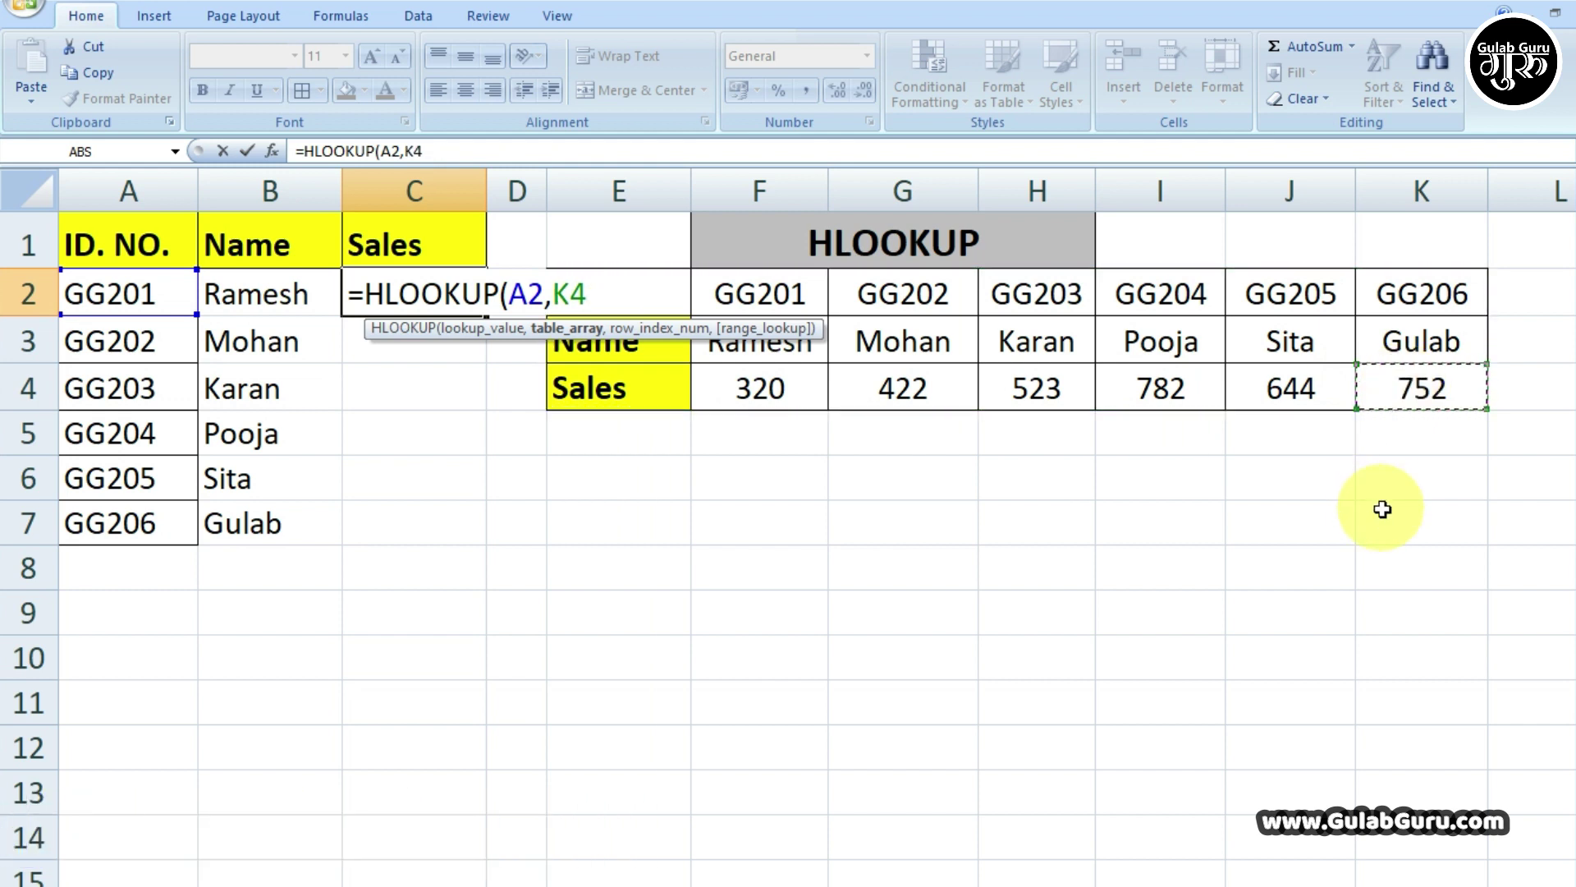
key(shift+Up)
key(shift+Up)
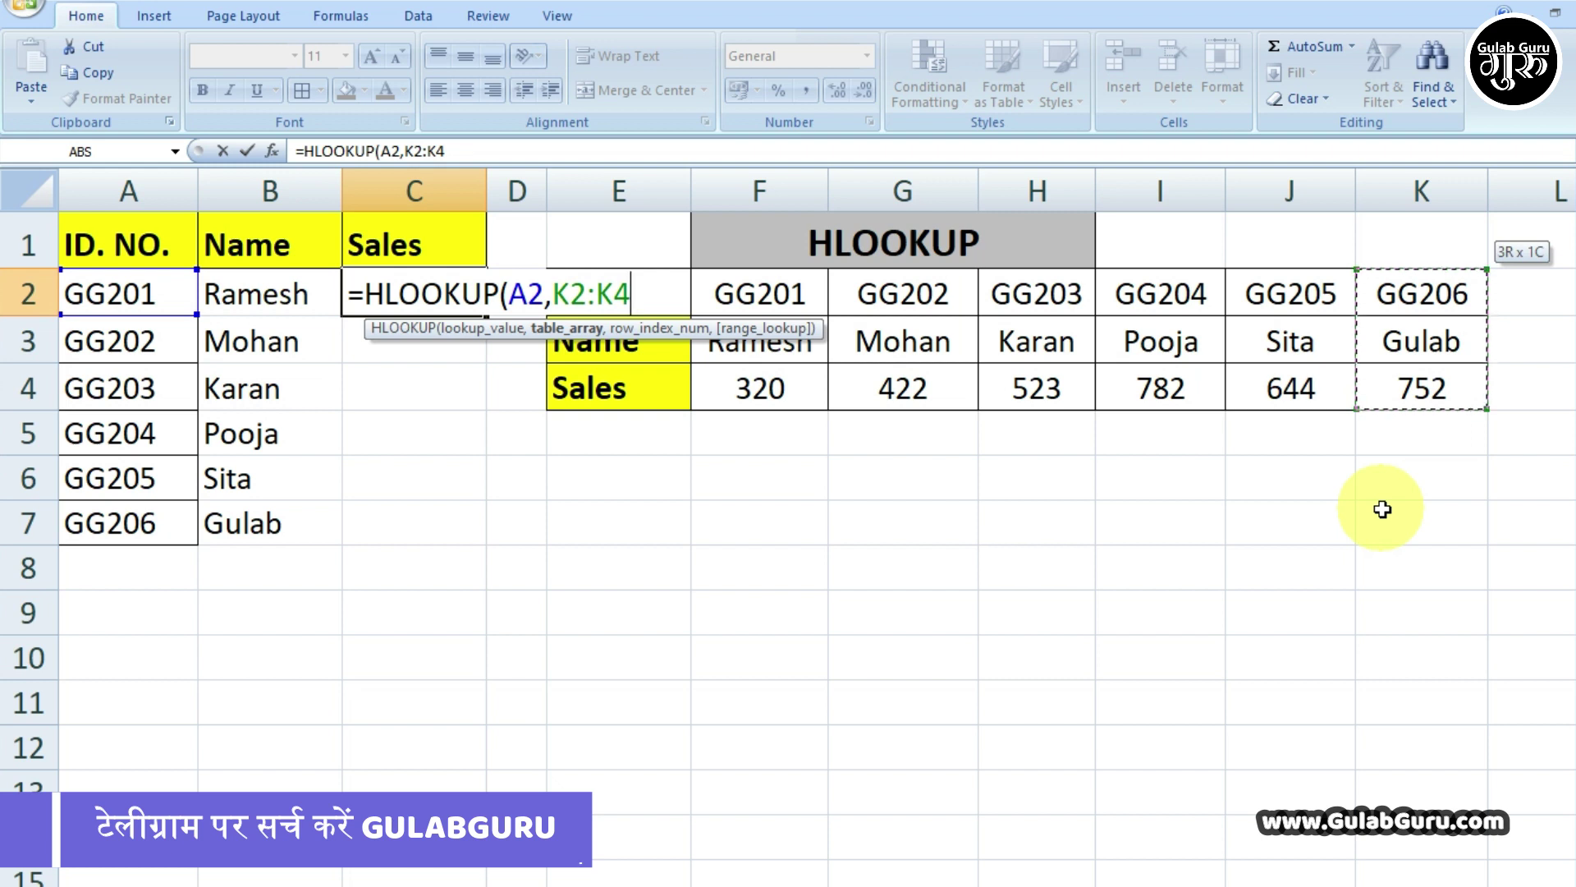
key(shift+Left)
key(shift+Left)
key(shift+Left)
key(shift+Left)
key(shift+Left)
key(shift+Left)
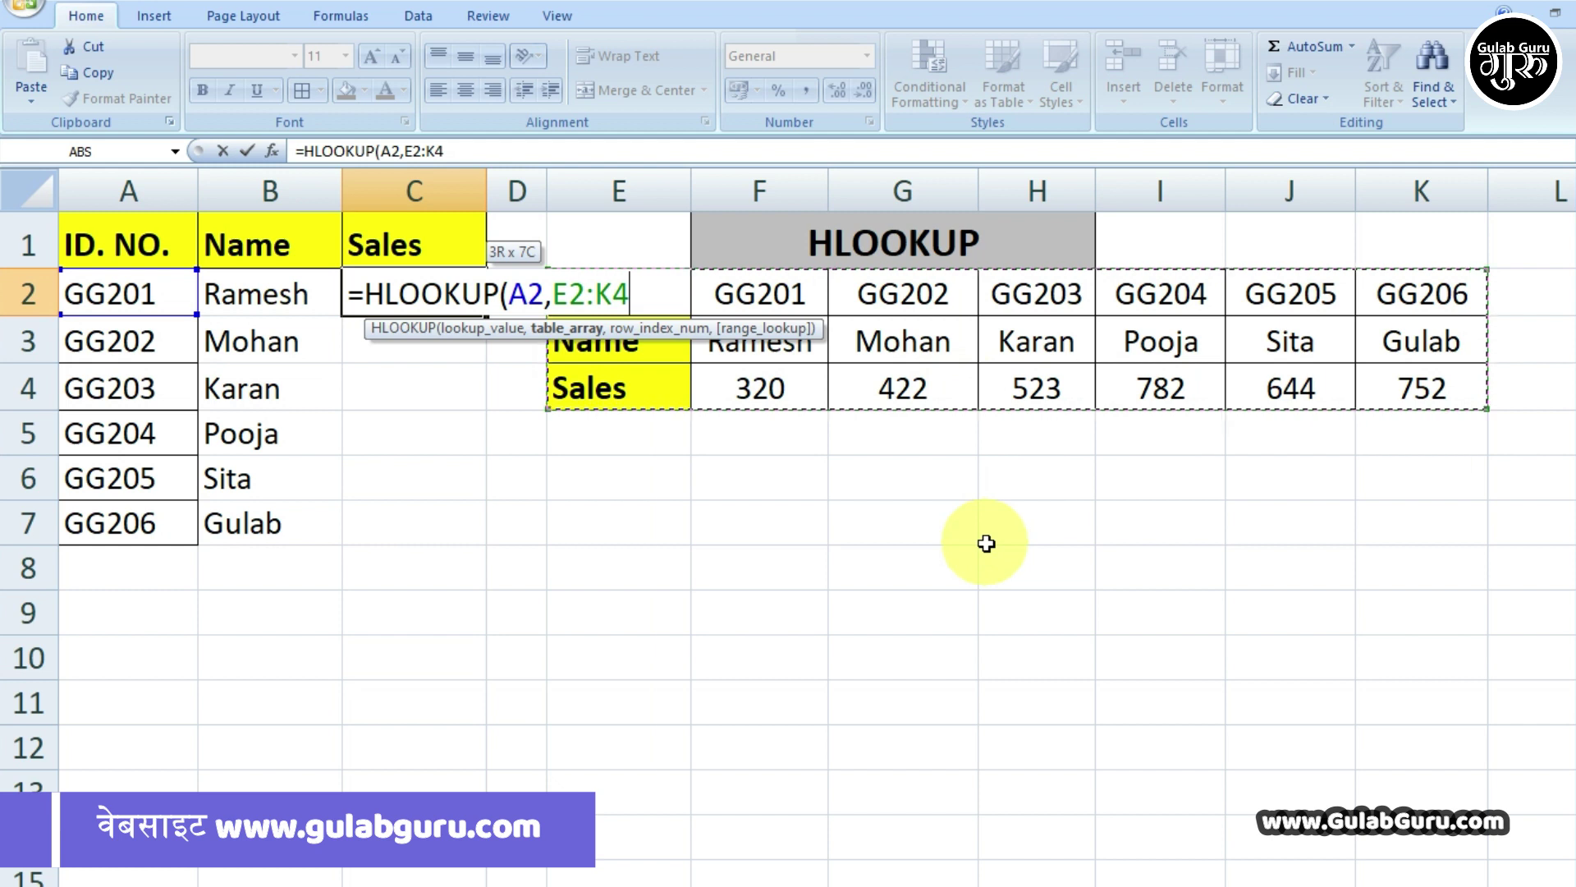
Lock the table array as the absolute reference $E$2:$K$4 in the C2 HLOOKUP formula
drag(629, 294, 555, 293)
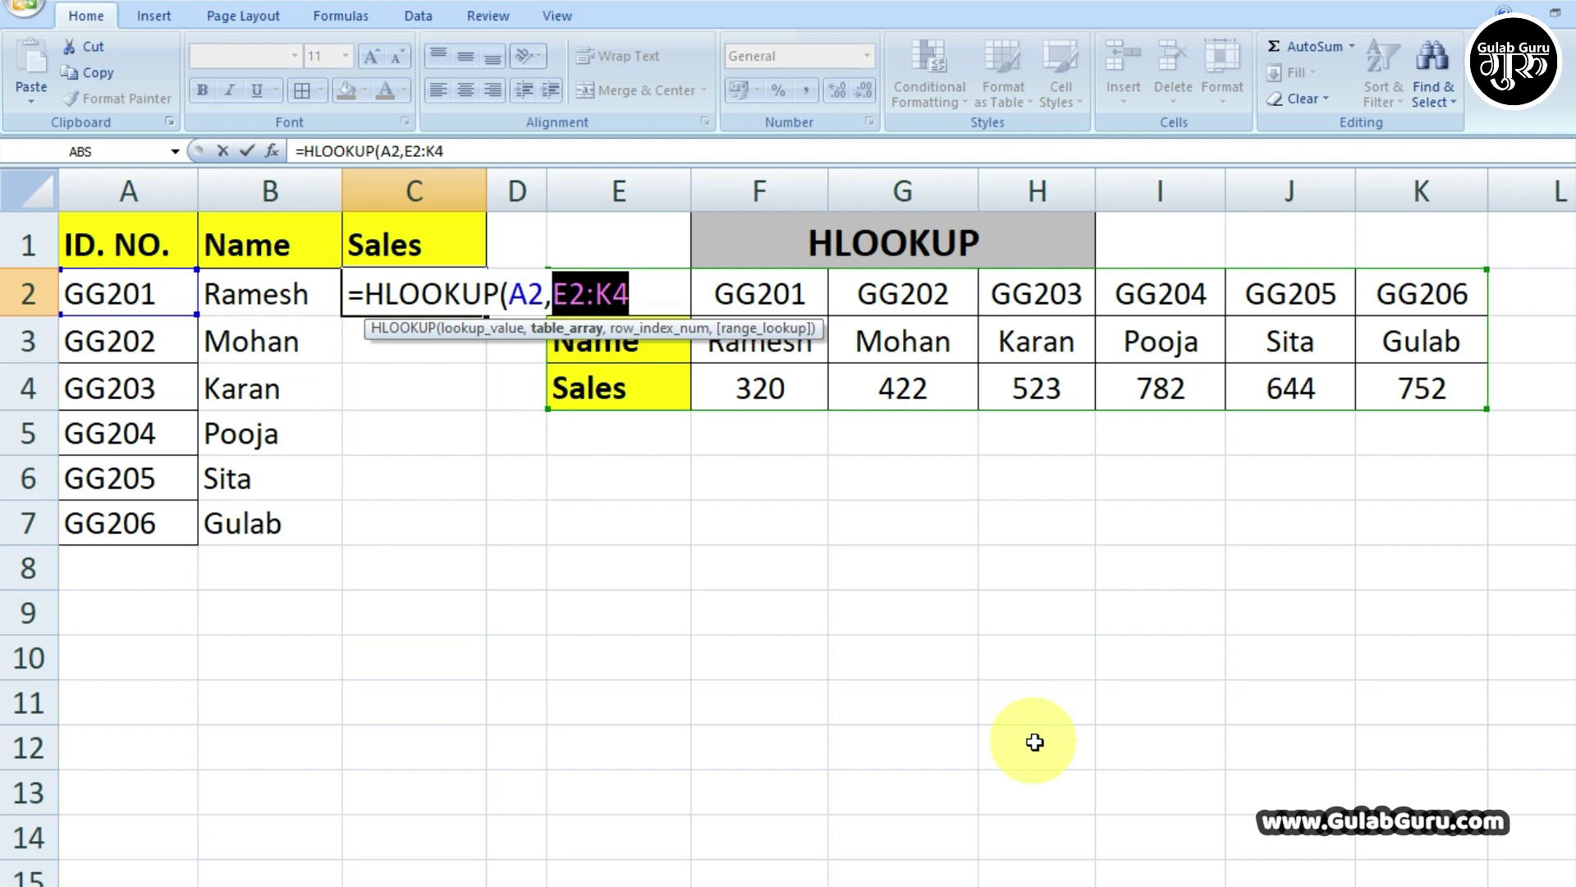
key(F4)
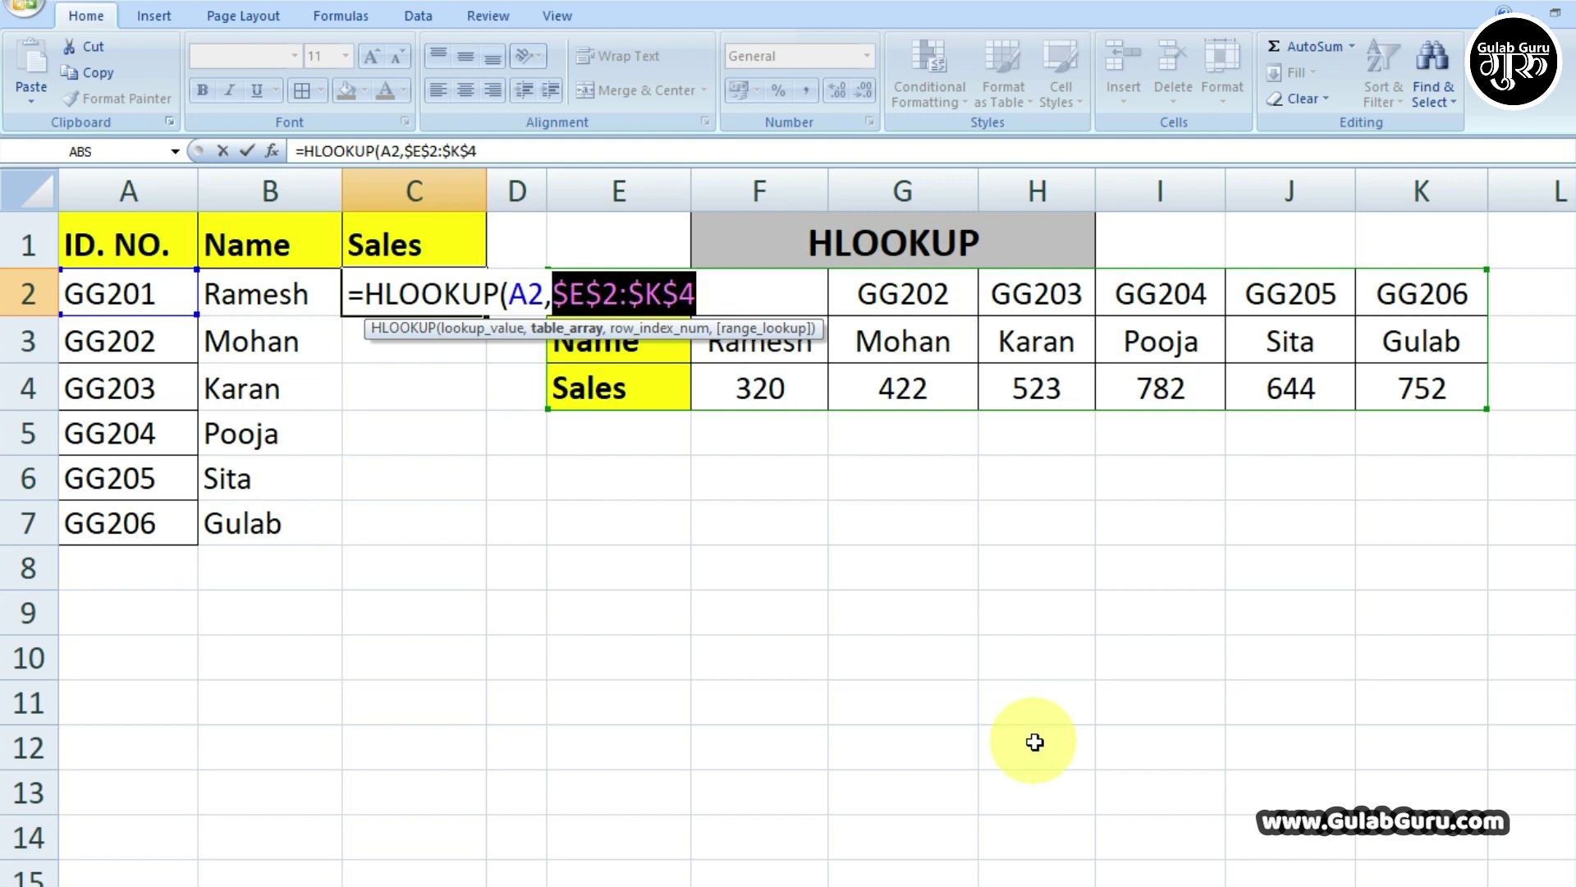
click(719, 294)
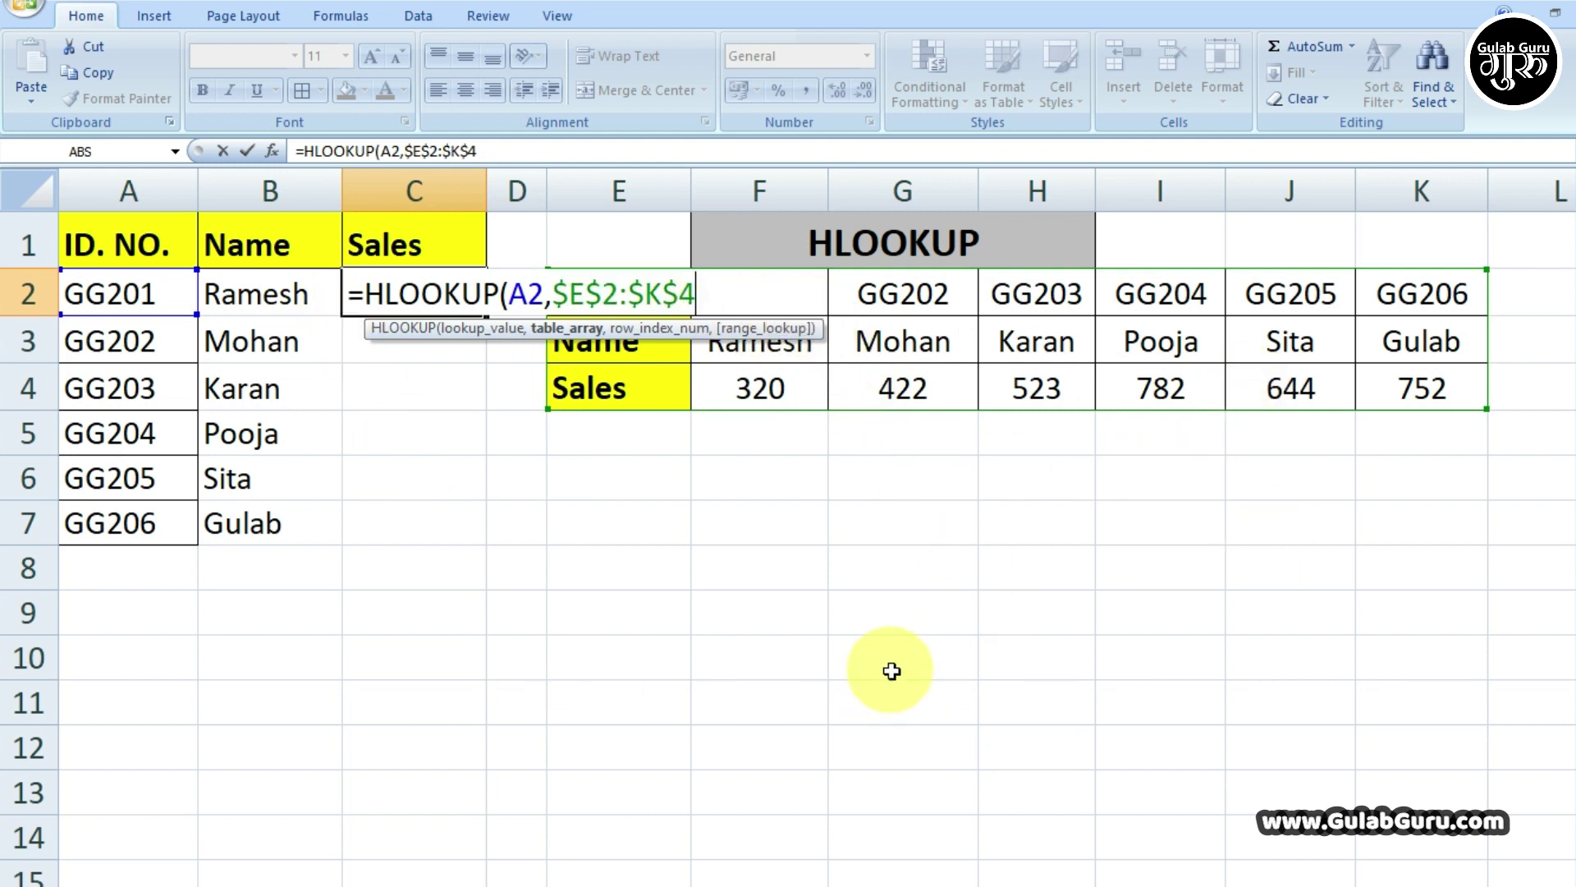
text(,)
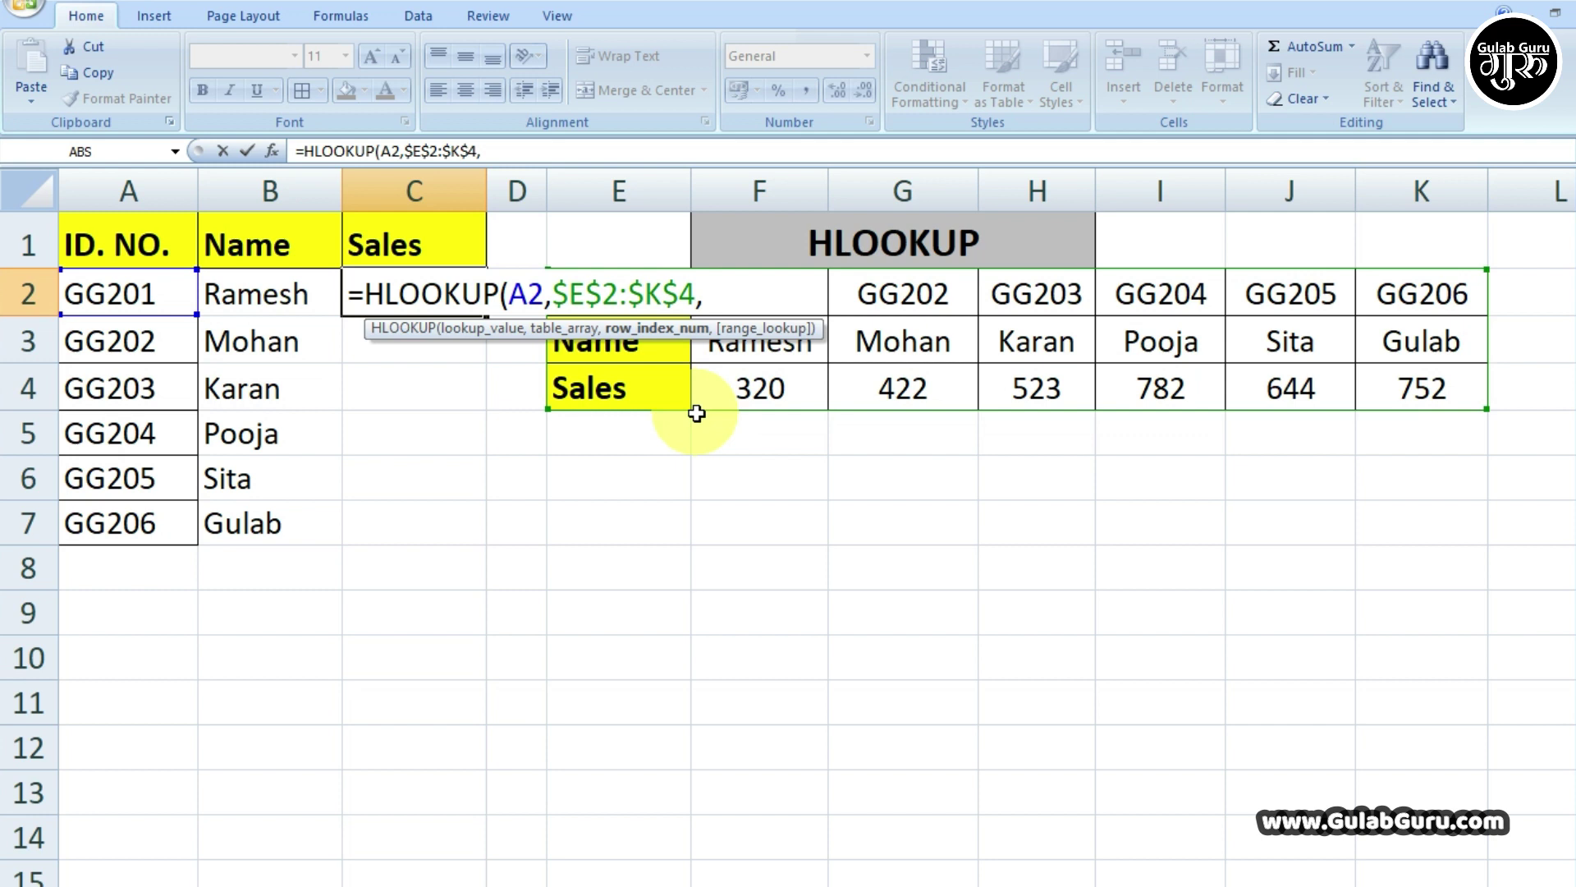
Complete the C2 HLOOKUP formula with row index 3 and range lookup 0, and fill it down to C7
text(3,0)
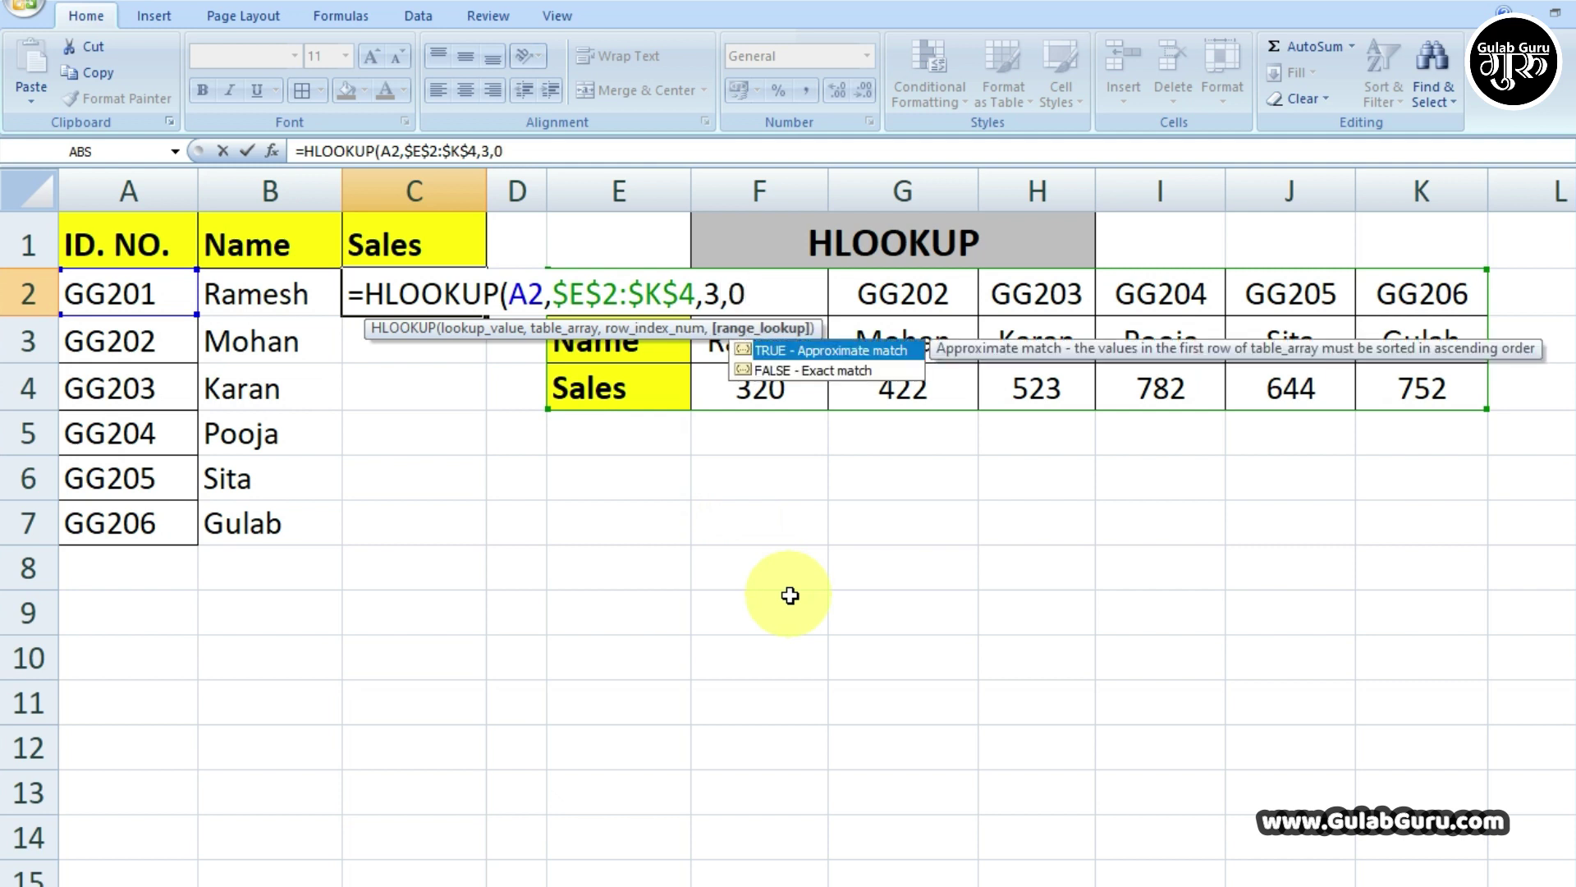
text())
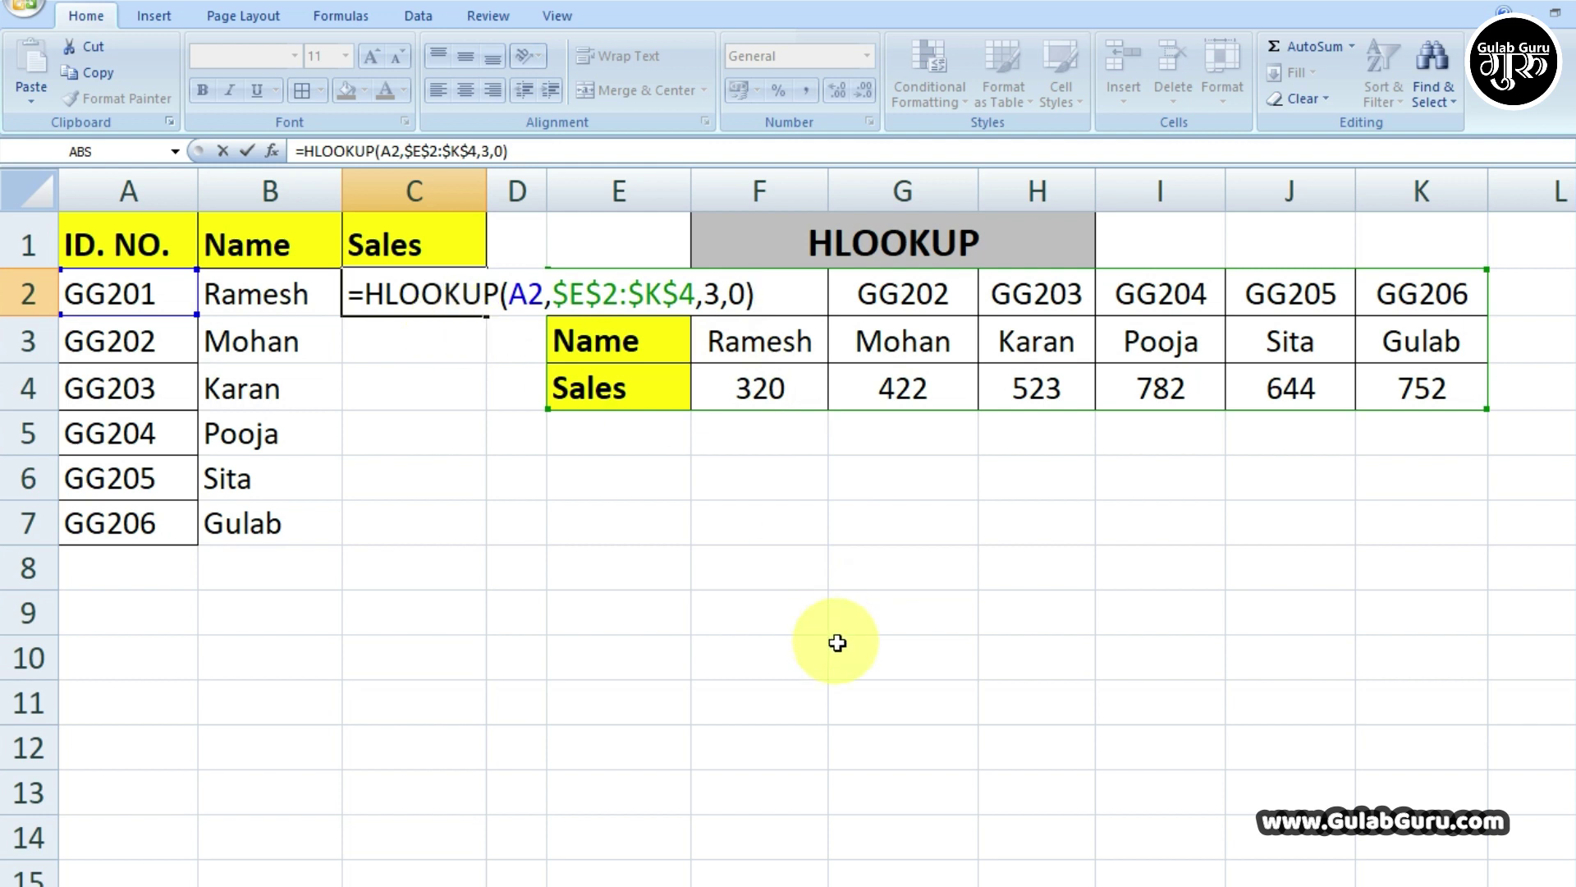
key(Return)
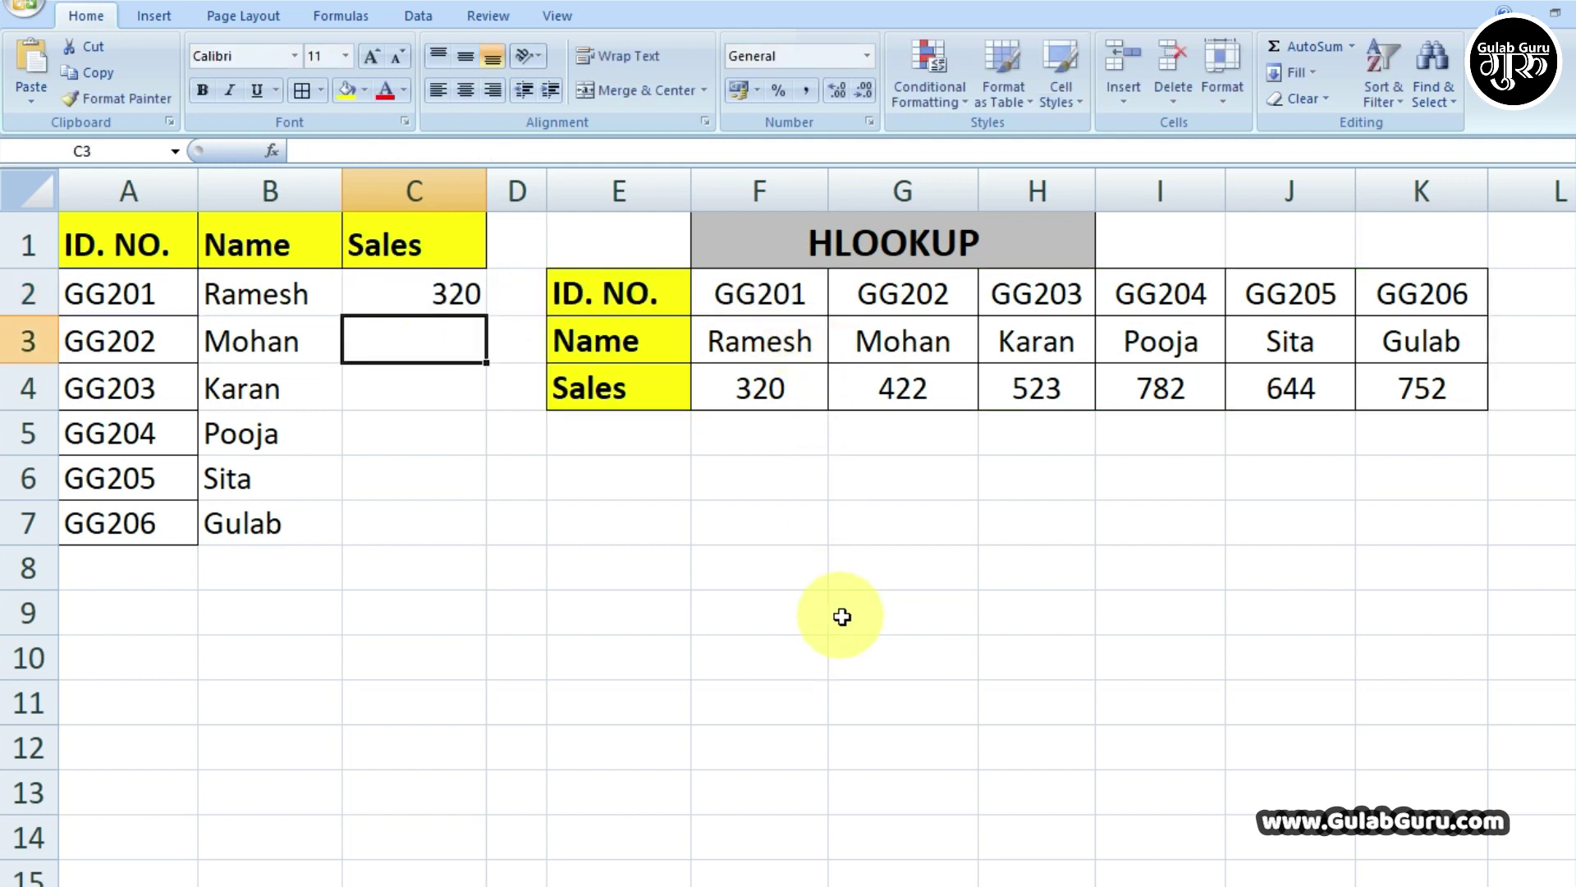
click(418, 293)
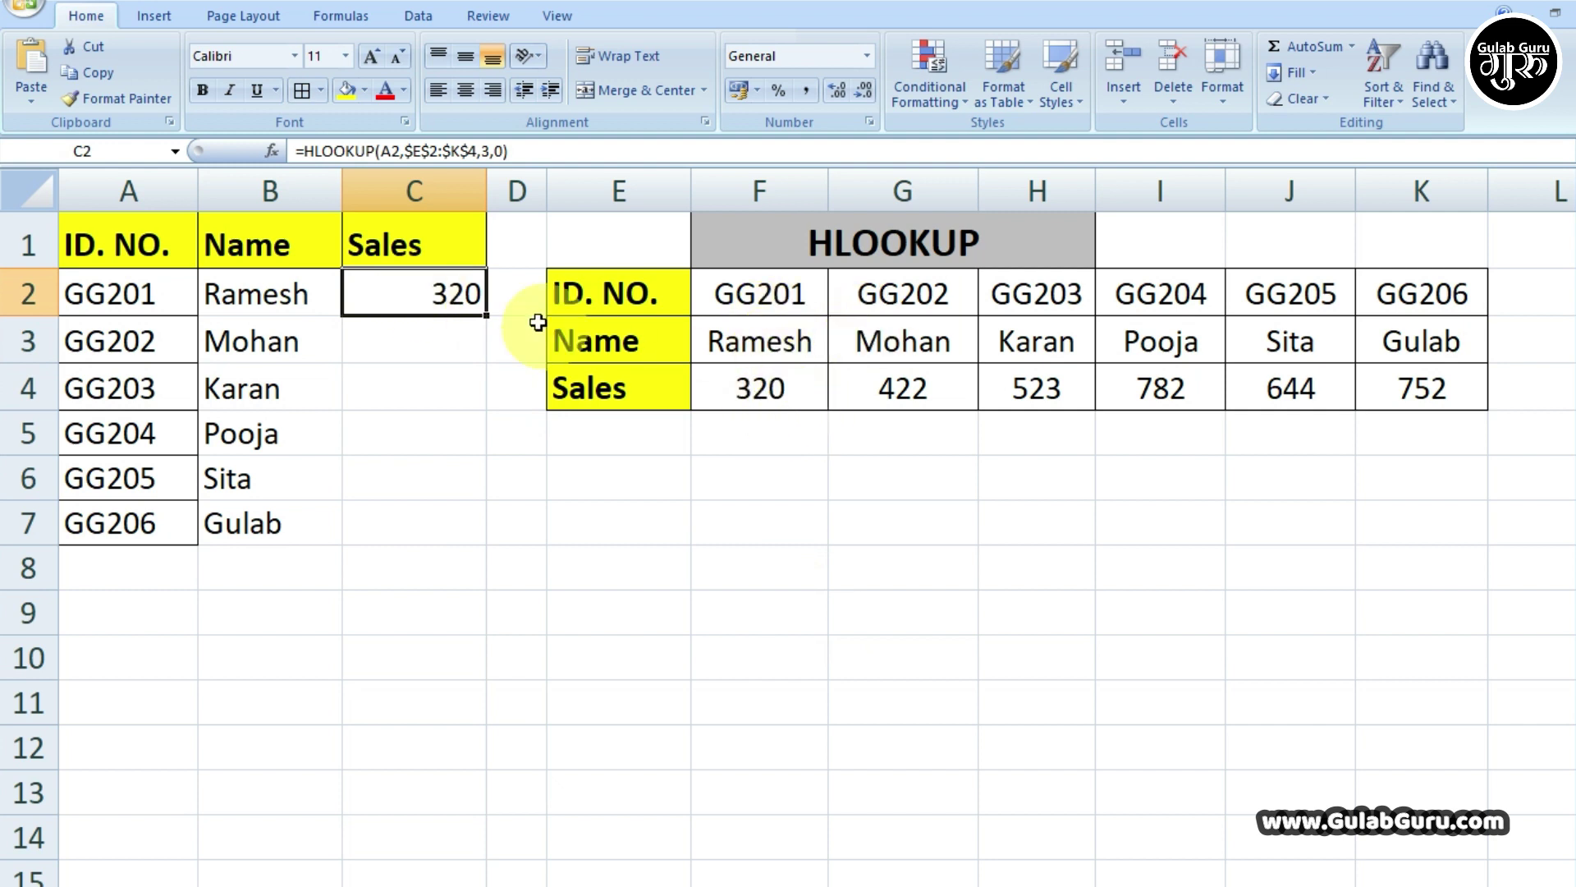
drag(486, 315, 486, 545)
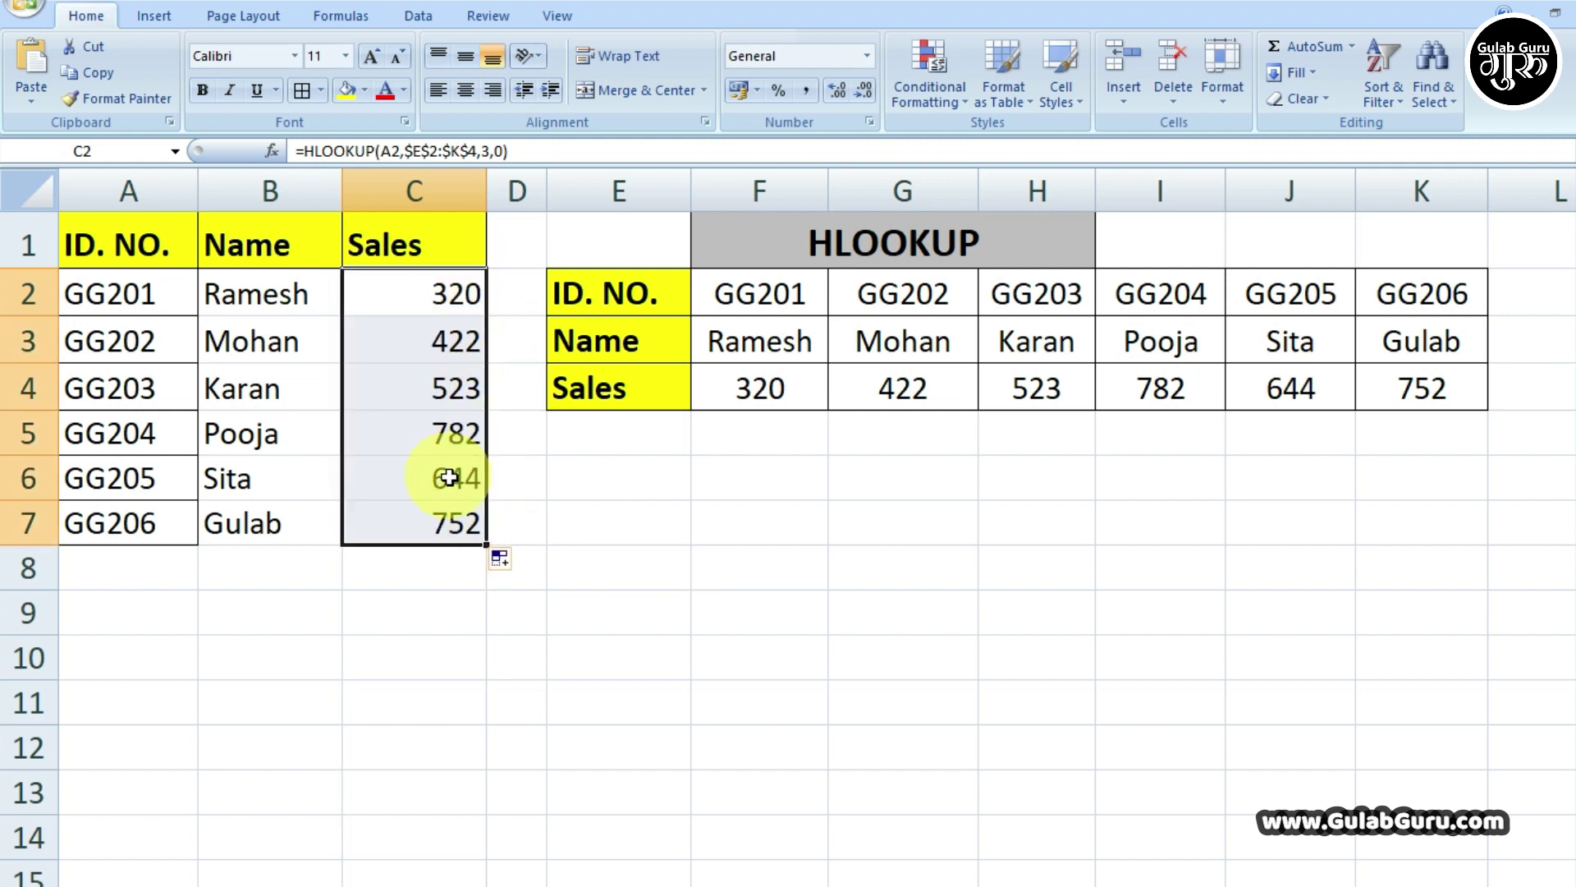
Change the table array in the C2 HLOOKUP formula to the relative reference E2:K4, and refill the formula down to C7
double_click(444, 293)
drag(551, 293, 694, 297)
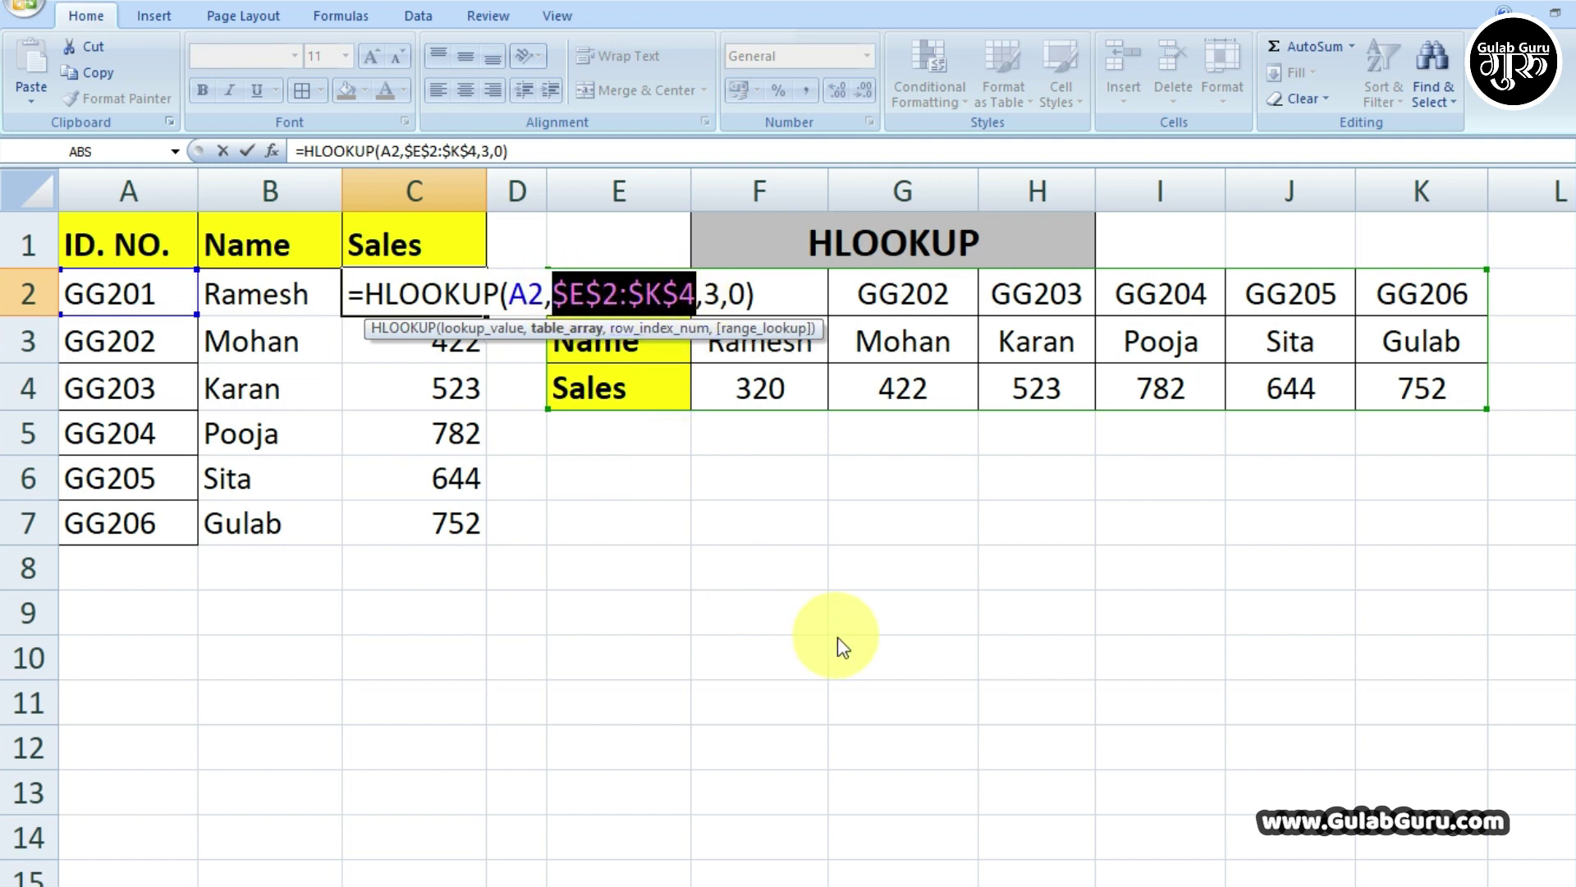
key(F4)
key(F4)
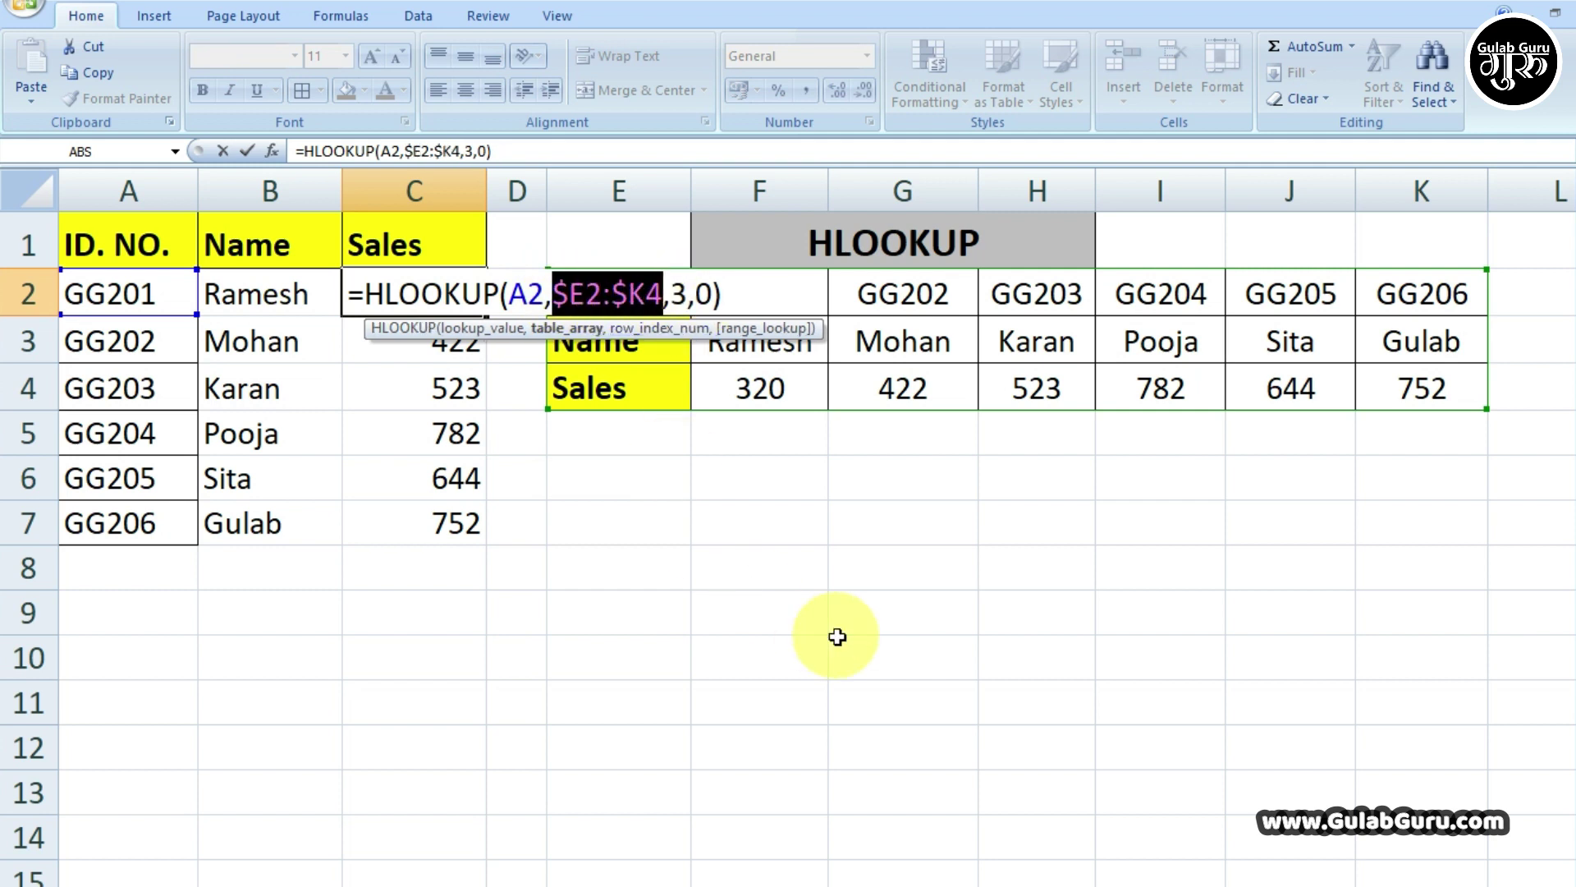
key(F4)
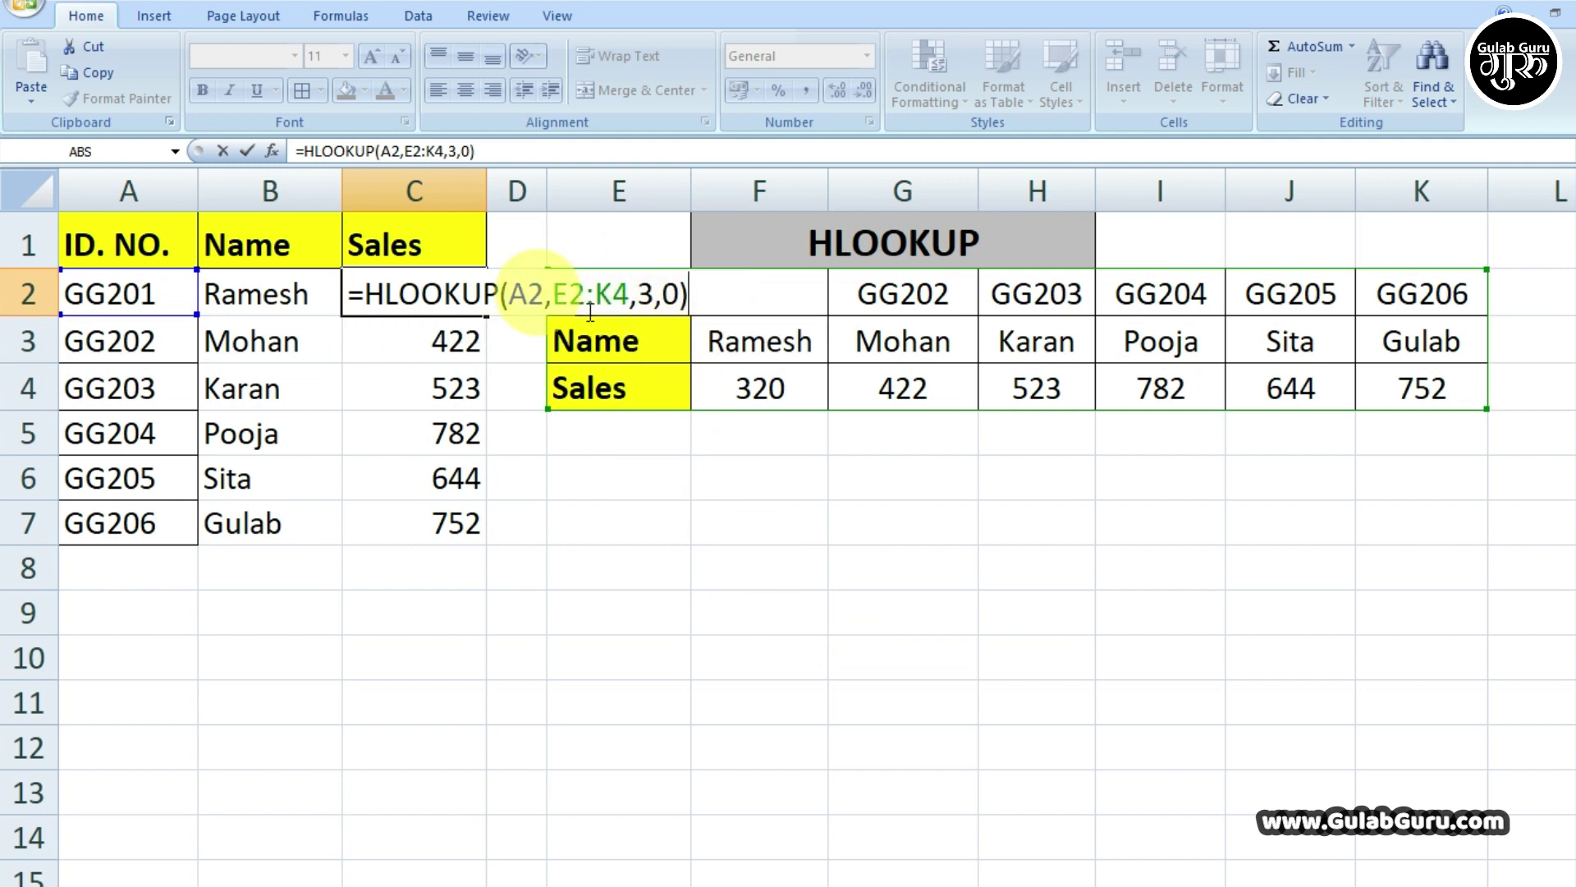
key(Return)
click(436, 283)
drag(487, 316, 492, 529)
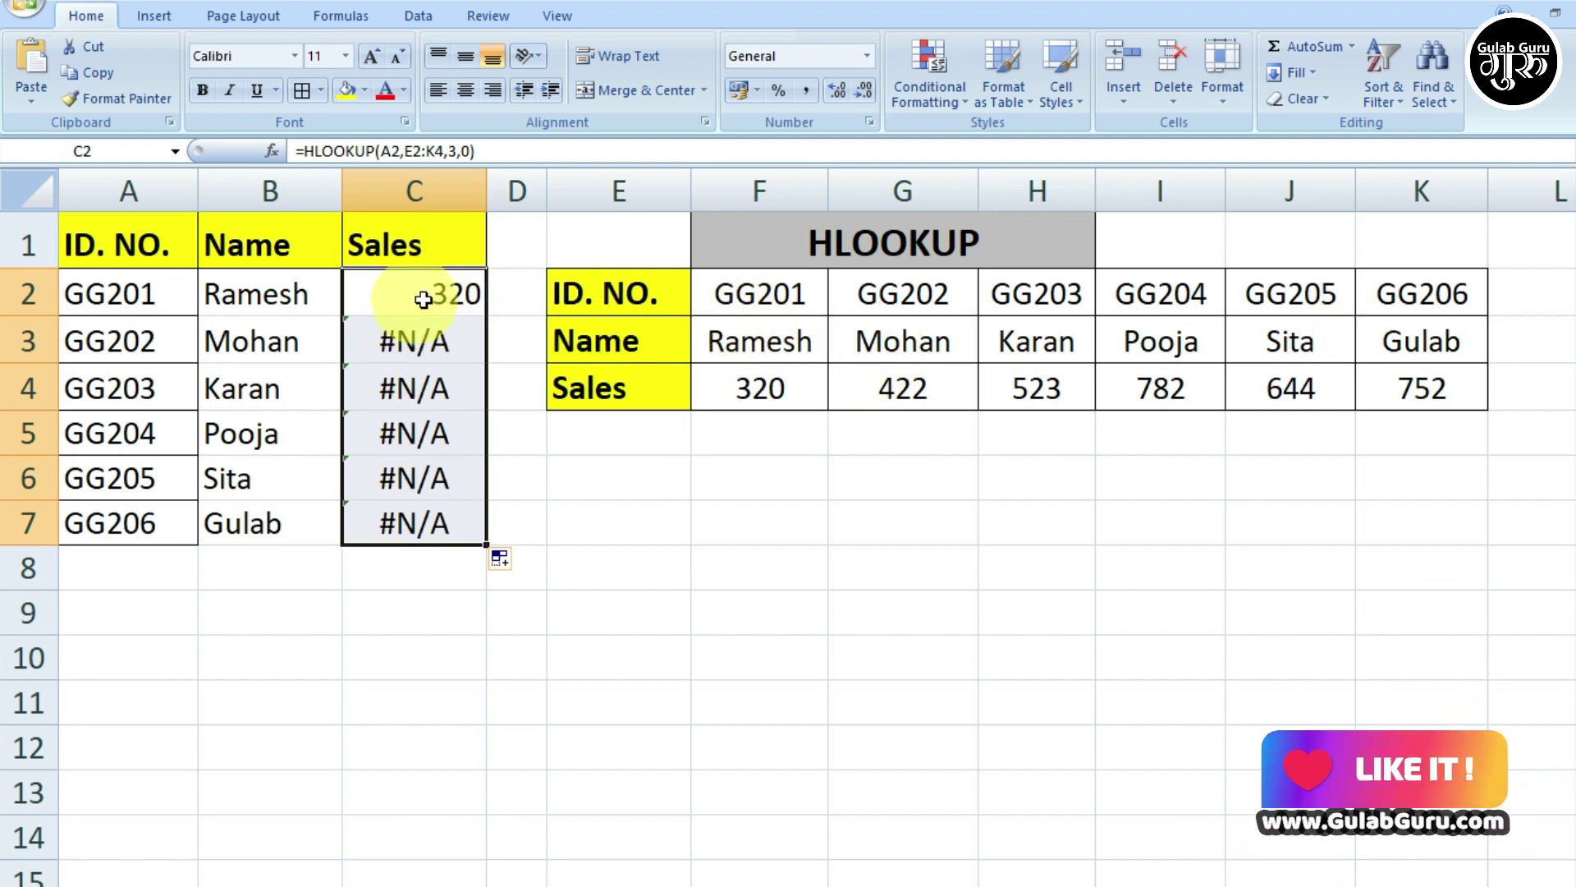
Restore the absolute table array $E$2:$K$4 in the C2 HLOOKUP formula, and fill it down the Sales column to C7
click(451, 299)
double_click(460, 298)
drag(553, 297, 625, 301)
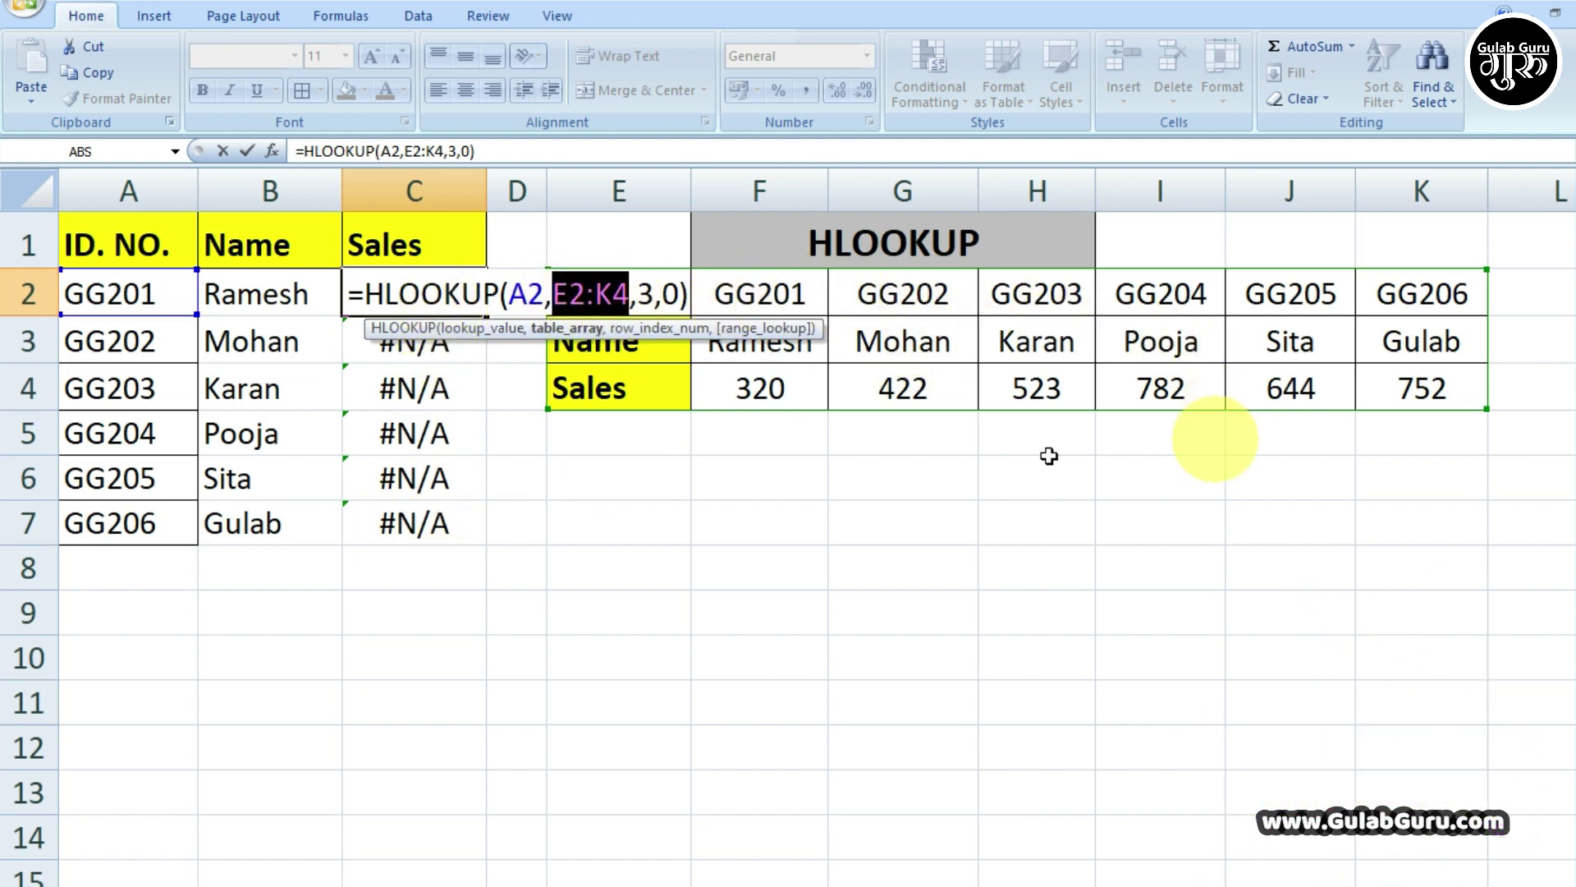
key(F4)
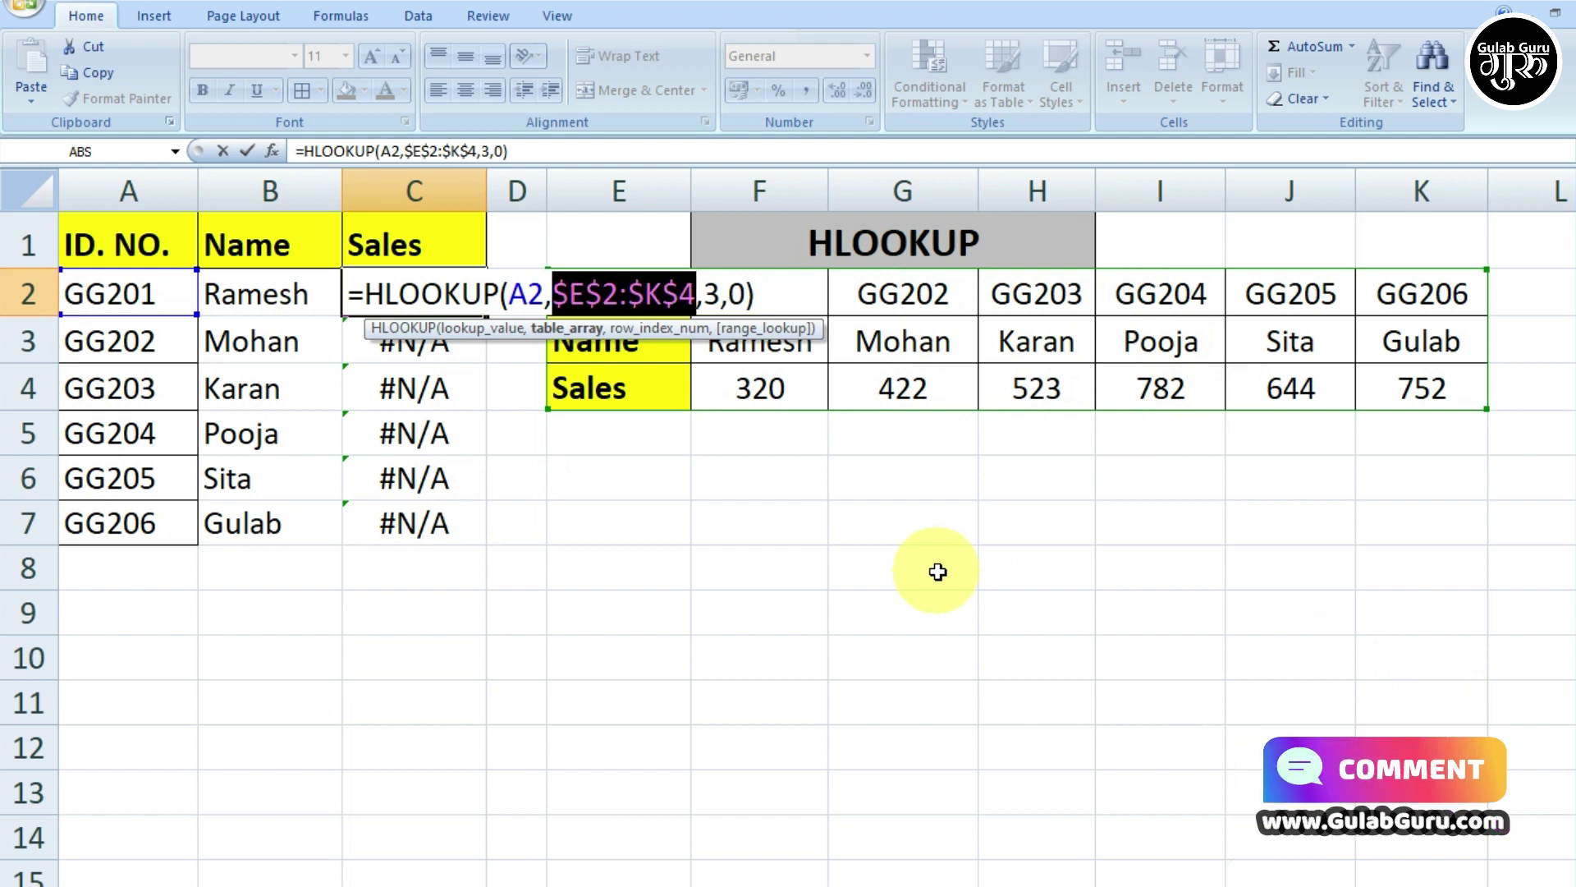
click(769, 293)
key(Return)
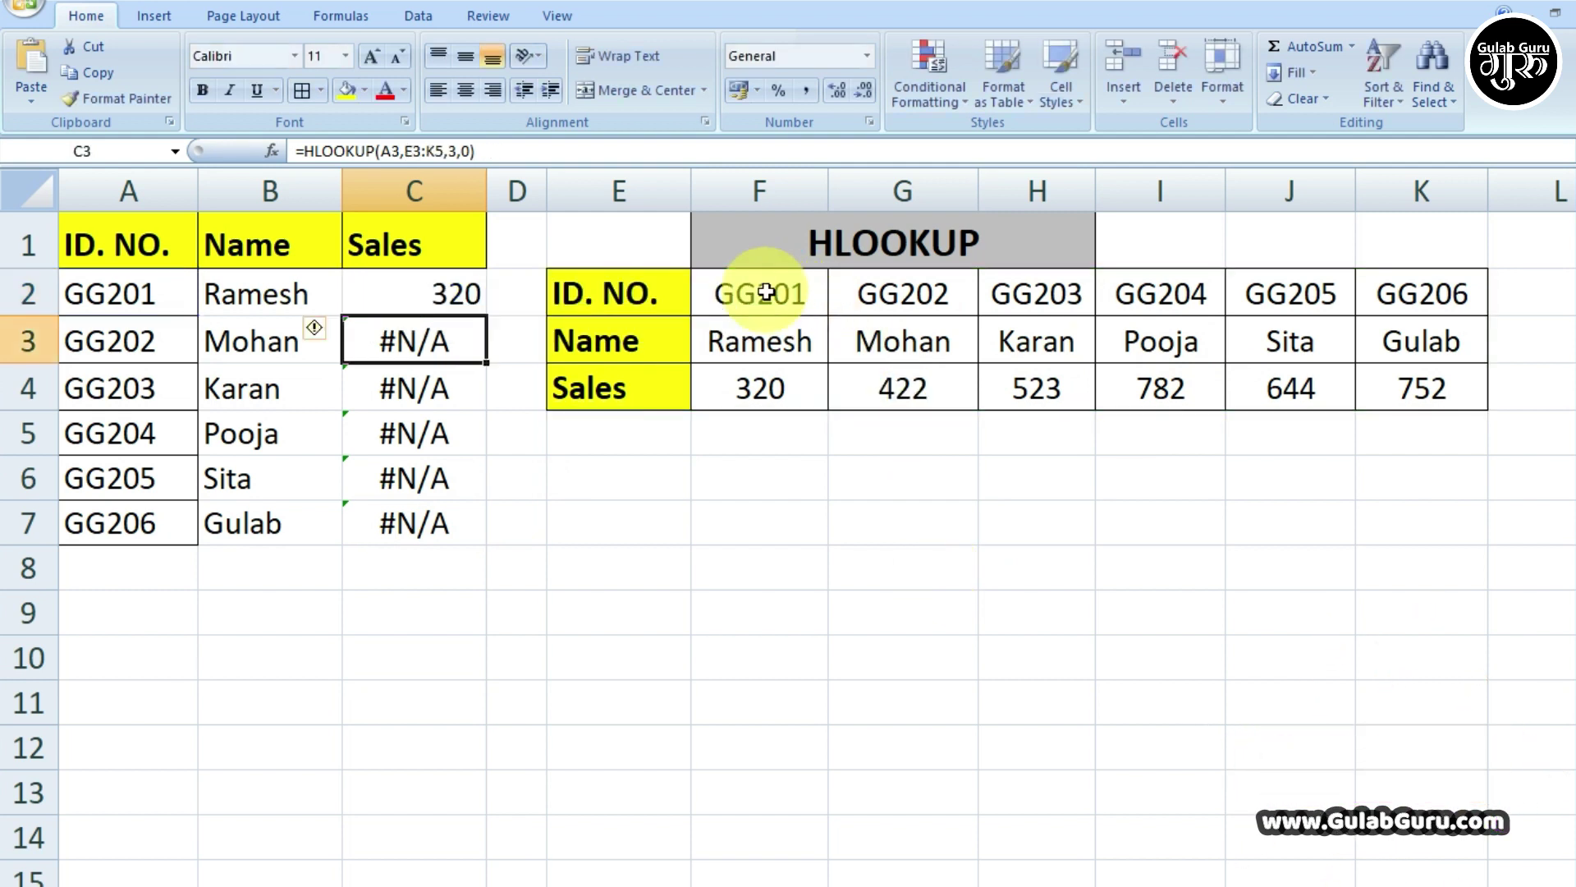
click(427, 288)
drag(487, 316, 501, 527)
click(673, 523)
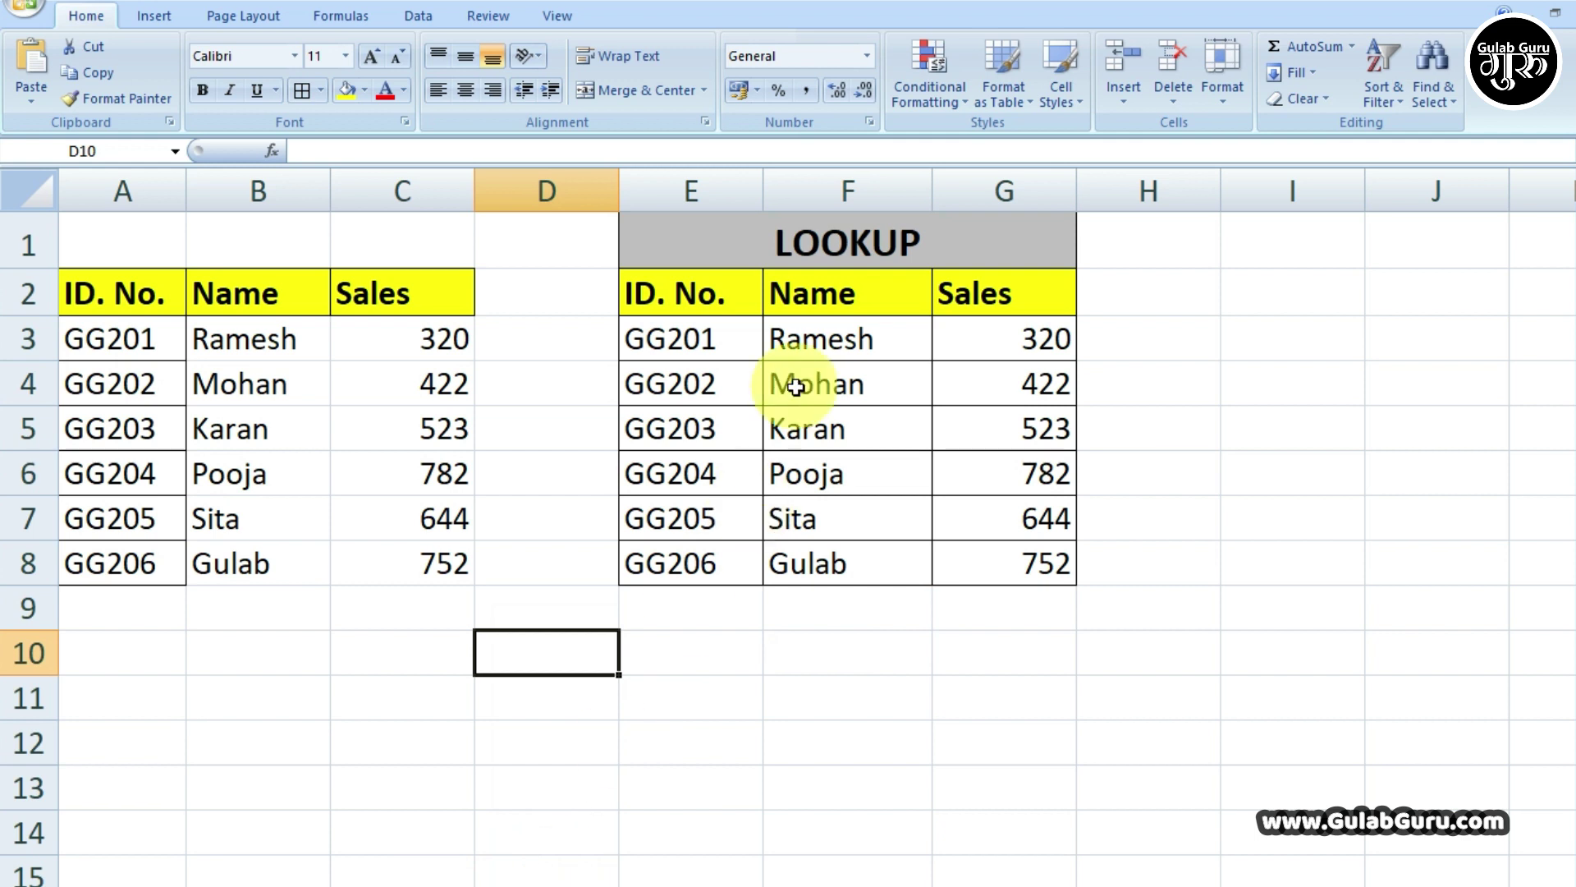
Switch from the LOOKUP worksheet back to the HLOOKUP worksheet and select the empty cell G7
click(528, 883)
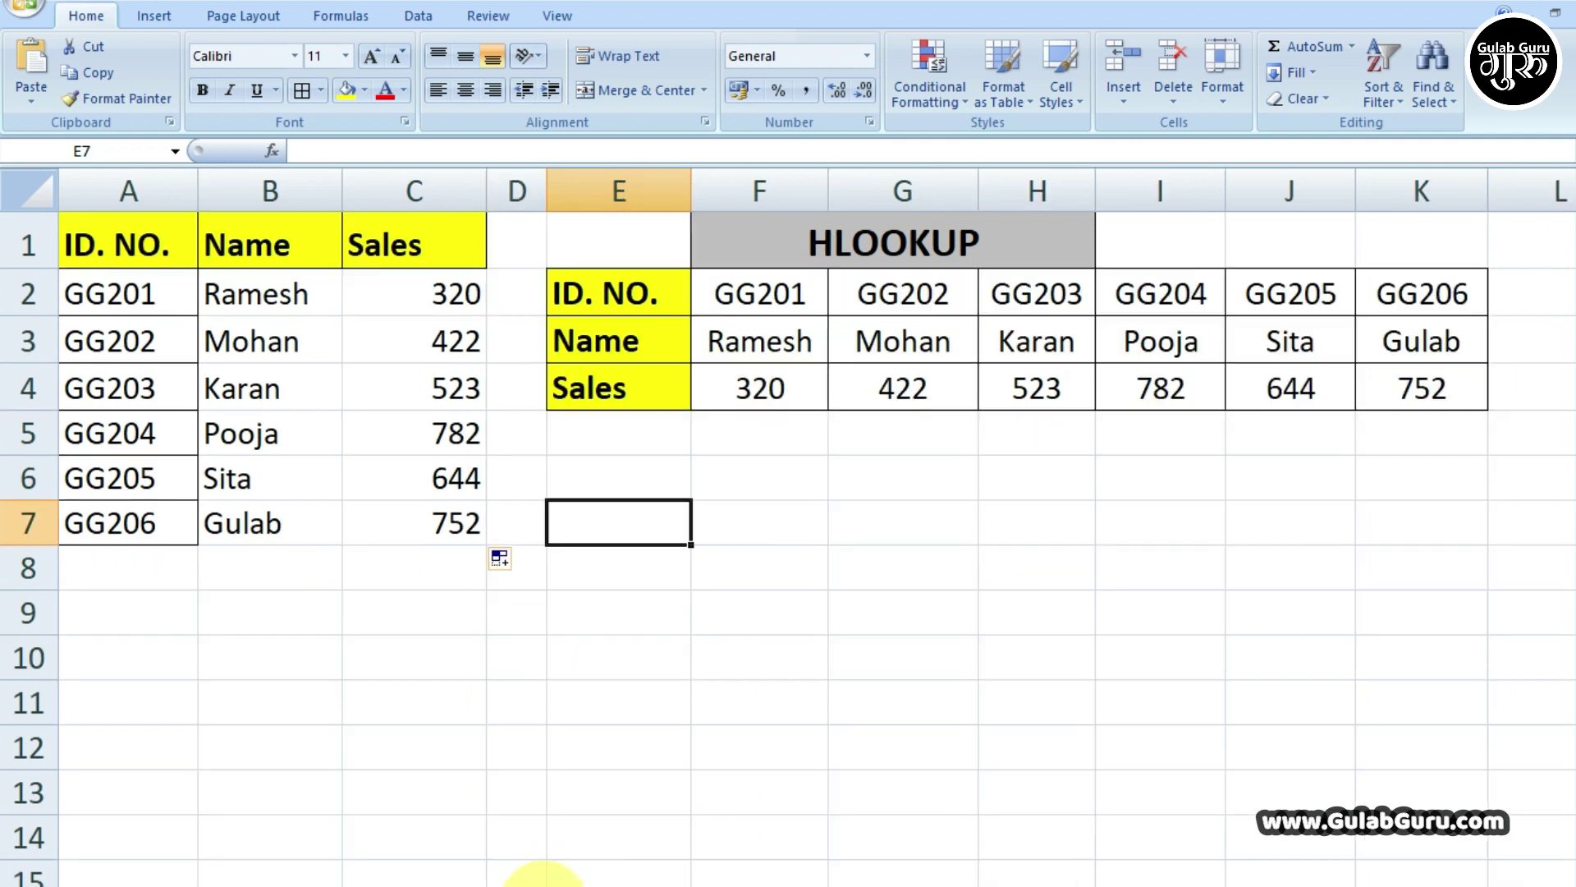
click(847, 514)
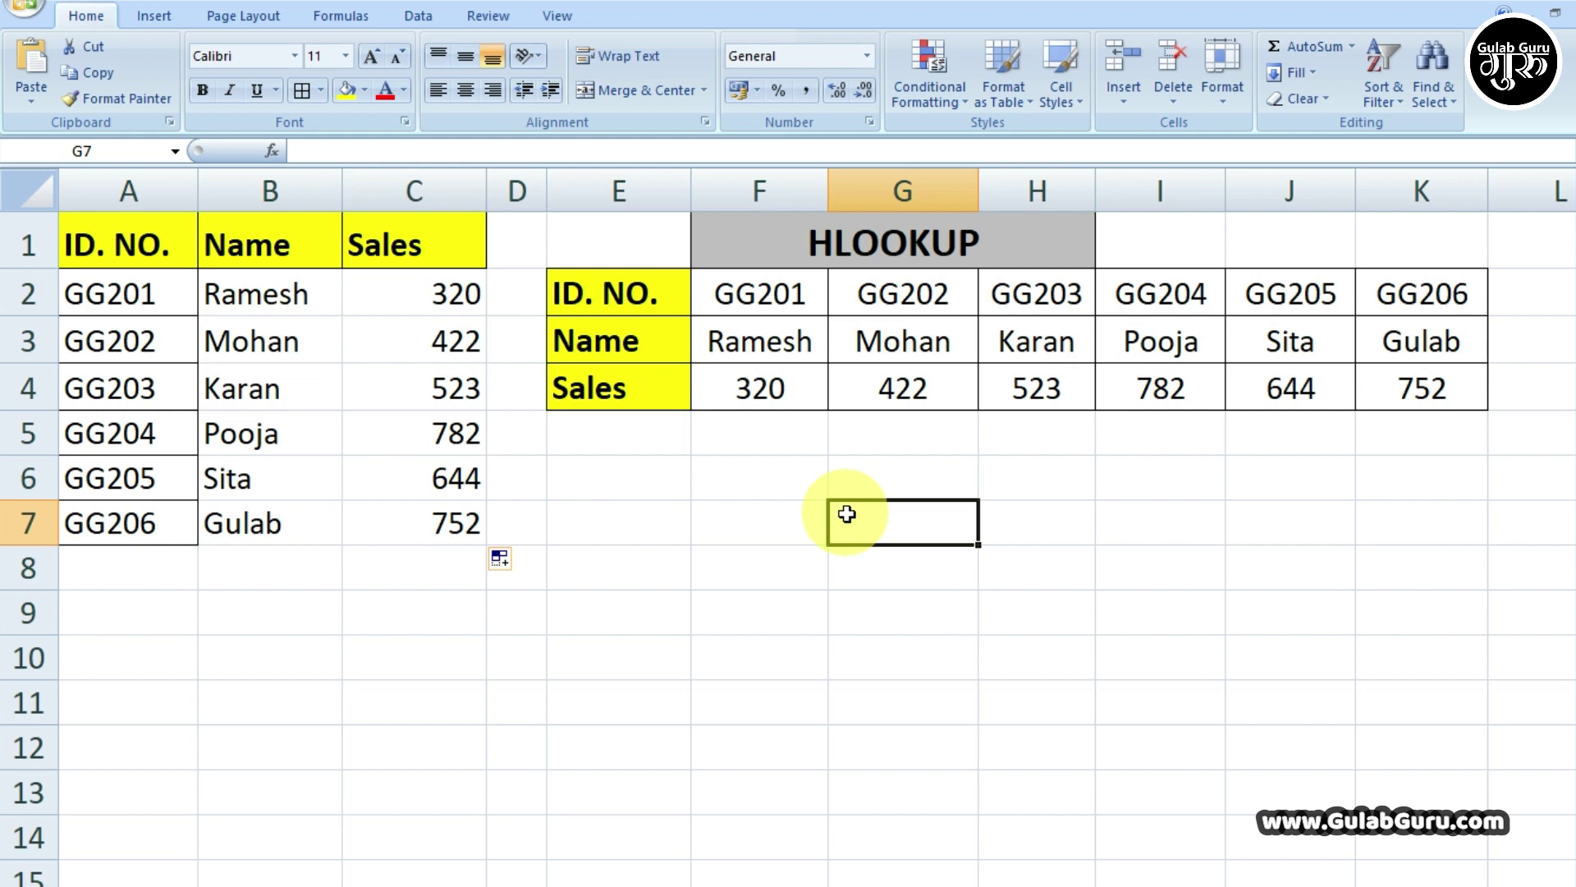